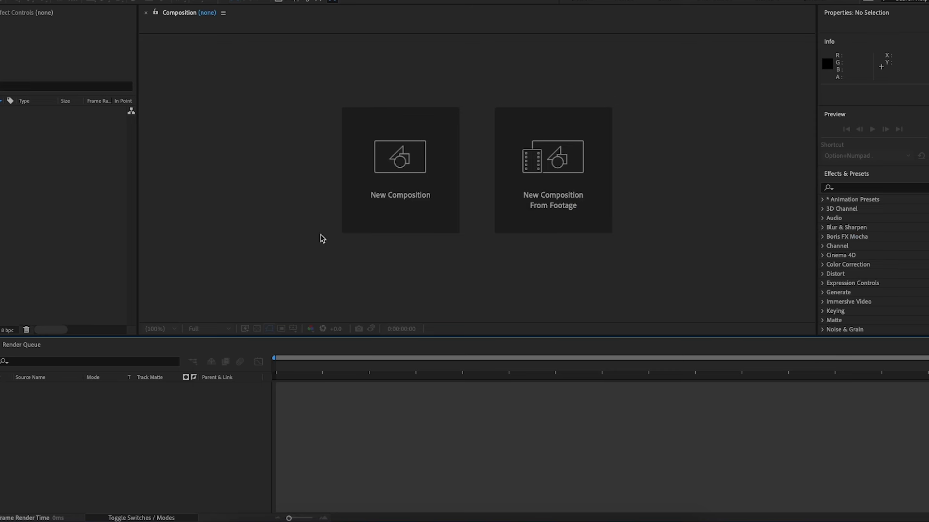
Create a new 3840x2160, 25 fps composition named "new iman tutorial".
click(383, 209)
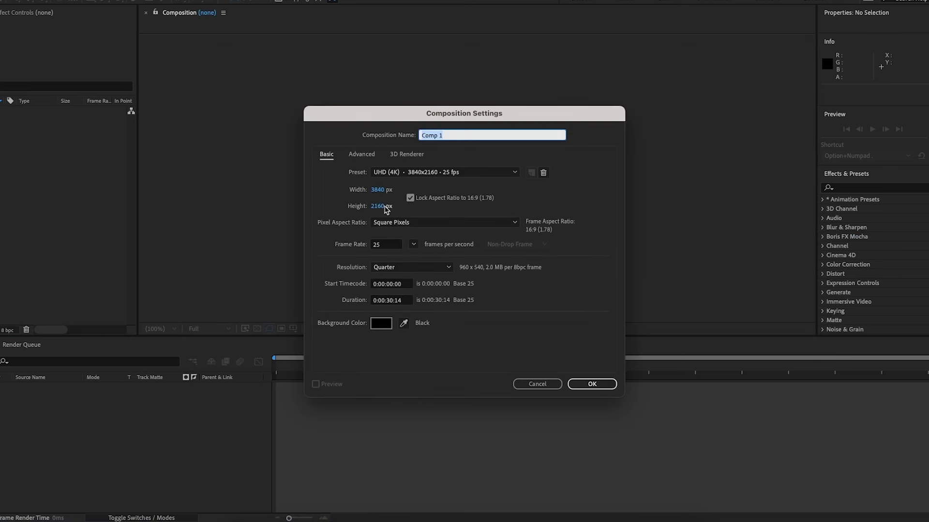
text(new iman tutorial)
key(Return)
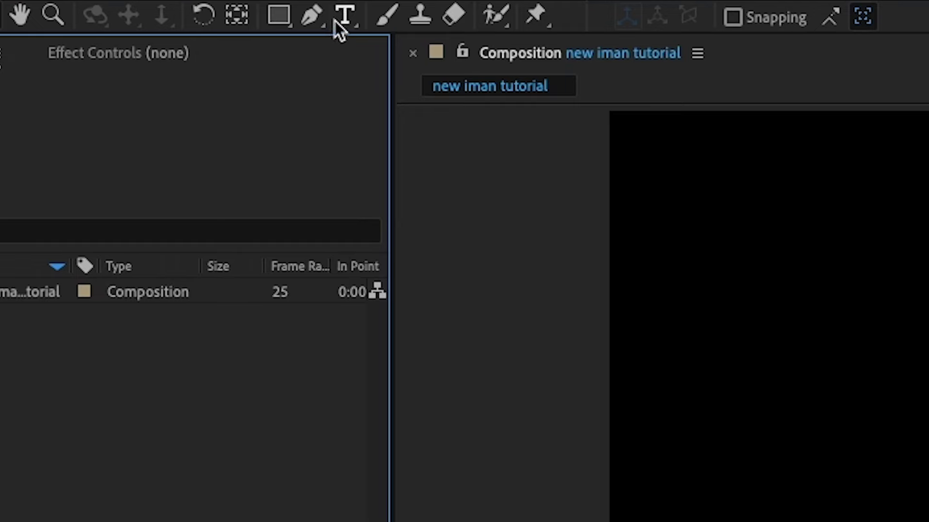
Add a text layer reading "$1,000" near the middle of the composition.
click(118, 1)
click(405, 179)
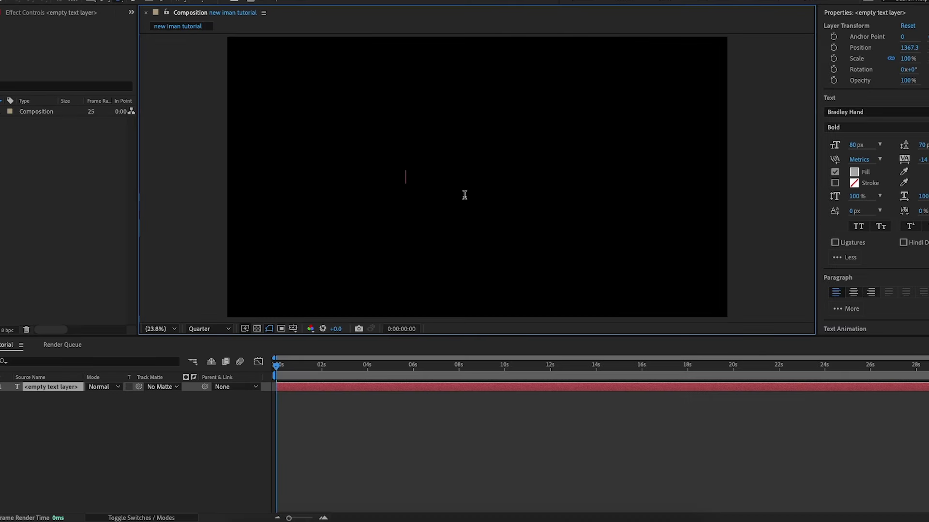
text($)
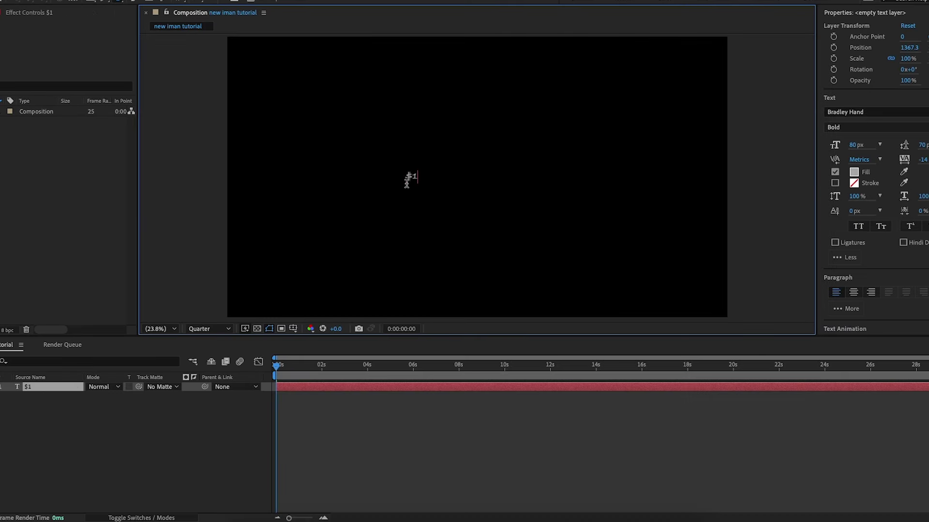
text(1,000)
Set the font of the whole "$1,000" text to Arial Black.
key(ctrl+a)
click(902, 112)
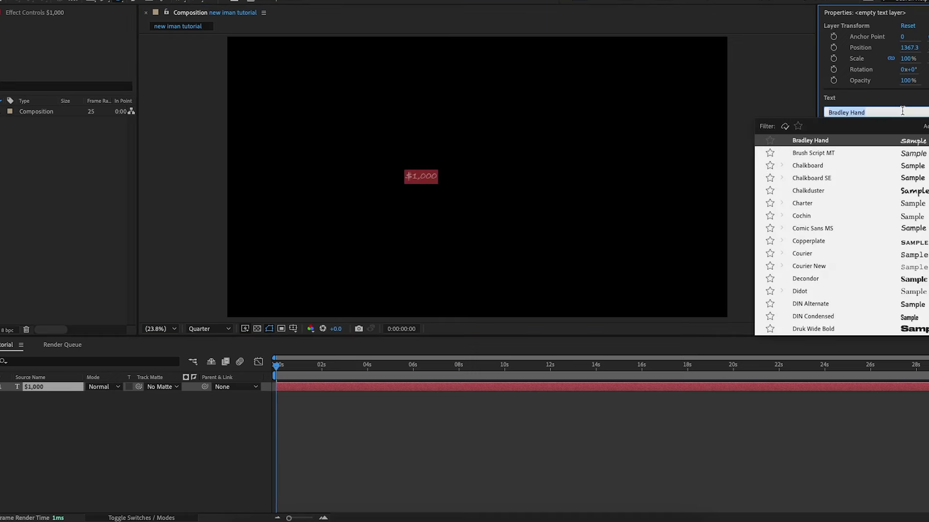
text(Arial)
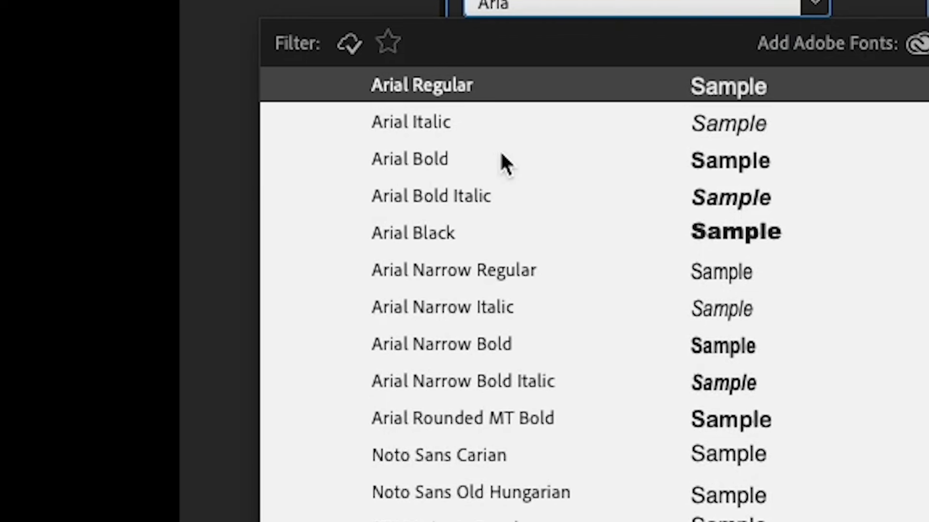
click(472, 234)
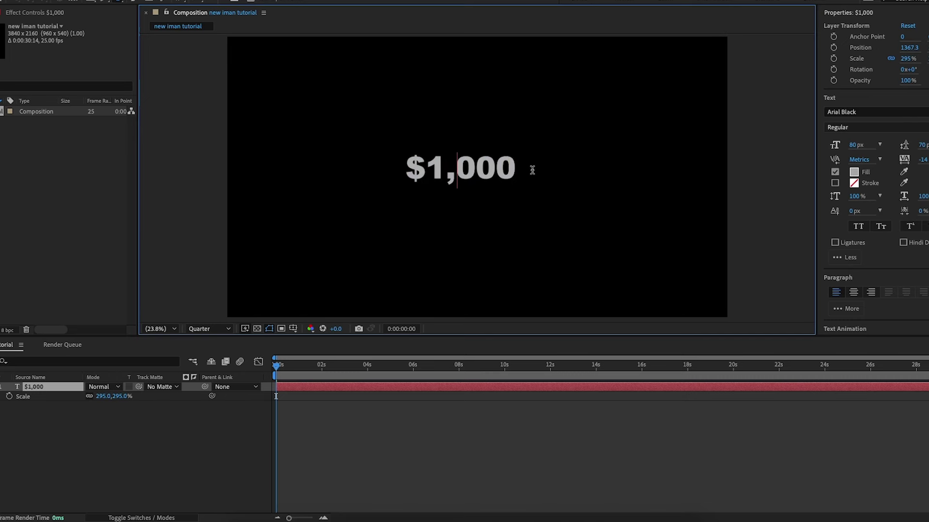
Turn the "$1,000" text into an outline by removing its fill and enabling a white 3 px stroke.
key(ctrl+a)
click(835, 172)
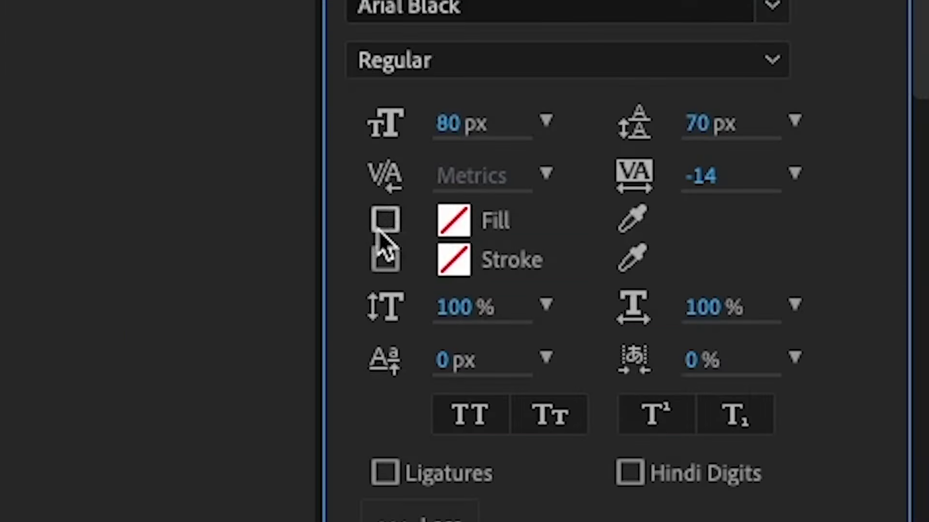
click(835, 184)
click(445, 309)
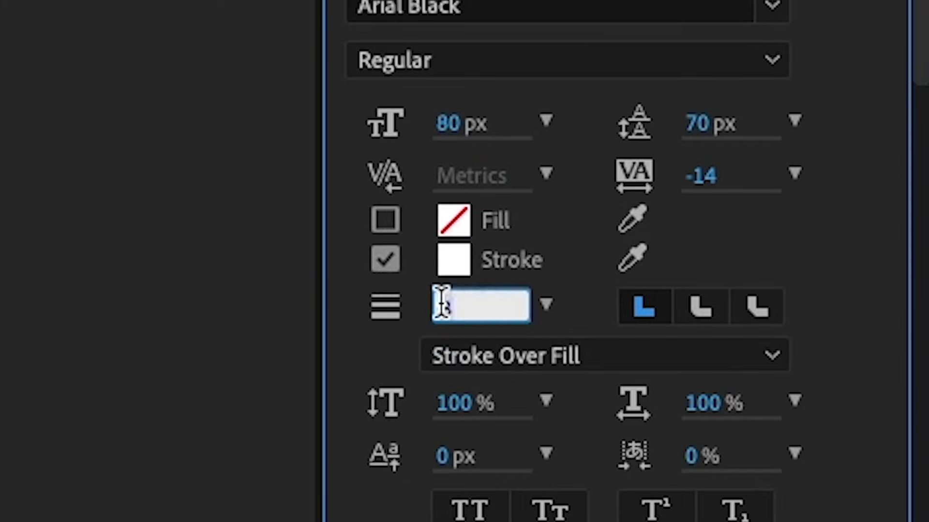
key(Return)
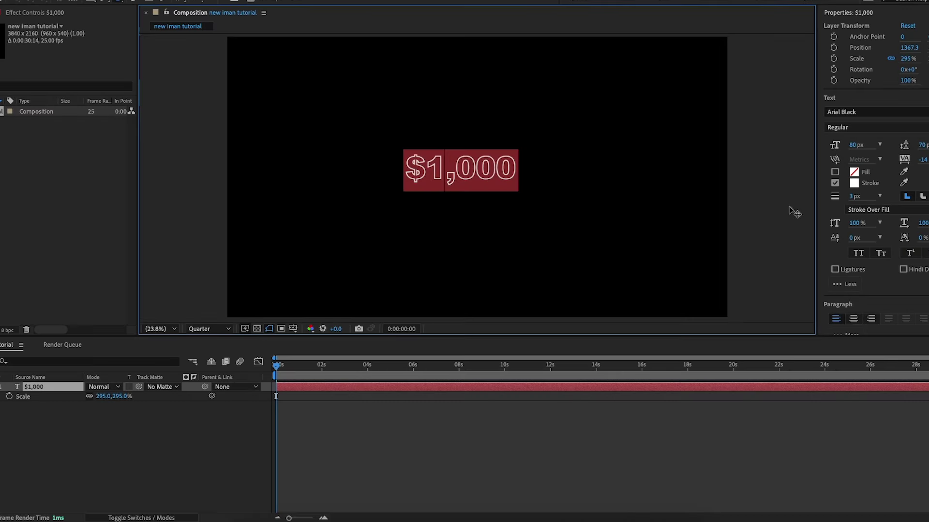
Center the "$1,000" text horizontally and vertically in the composition.
scroll(866, 269, down, 5)
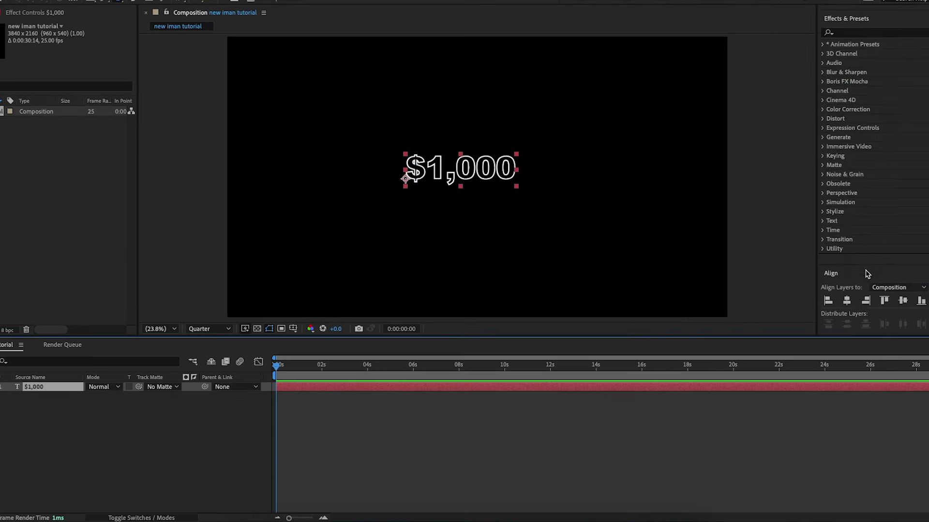
click(848, 299)
click(903, 300)
click(144, 430)
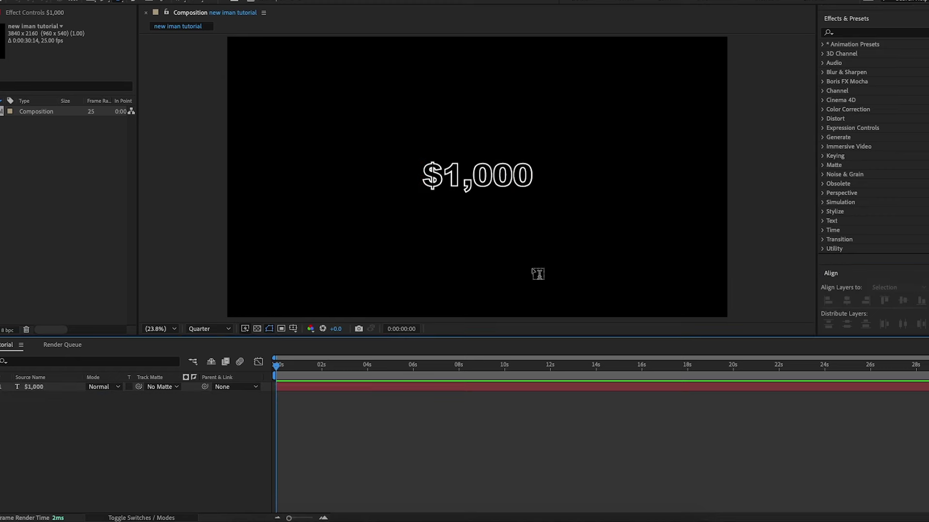
Find the Gradient Ramp effect and apply it to the "$1,000" text.
click(847, 62)
text(grad)
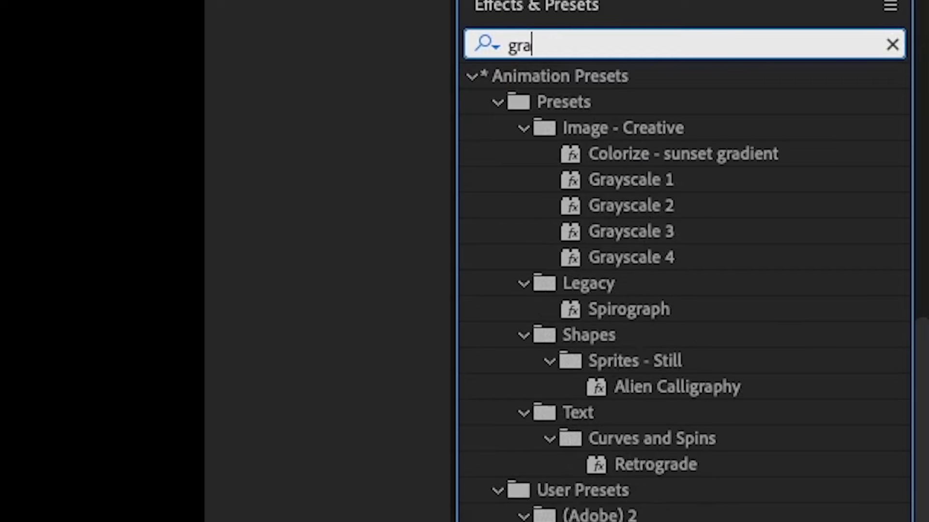
click(877, 222)
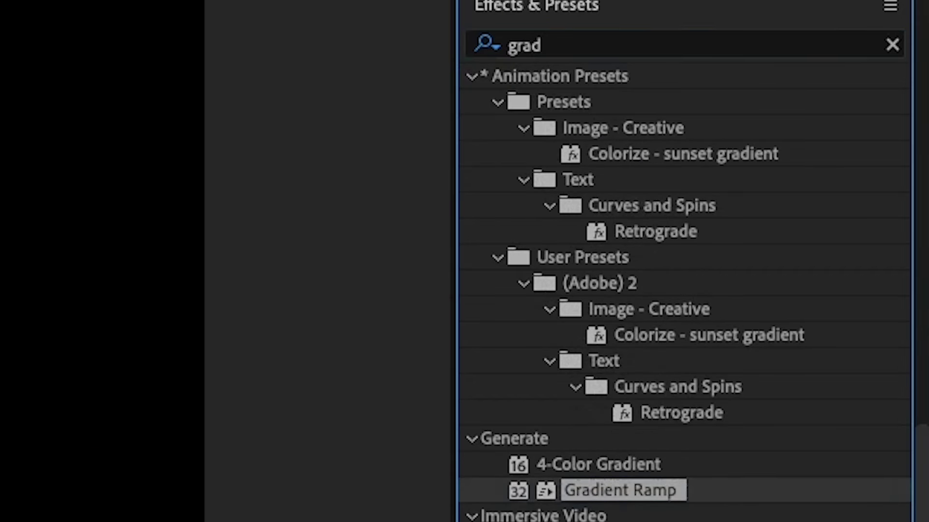
drag(623, 491, 490, 175)
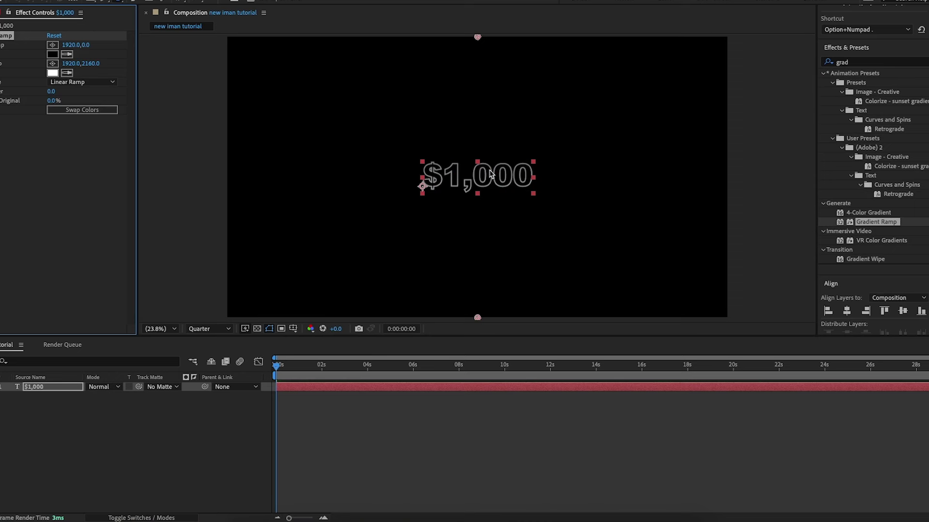
Swap the ramp colors and set the ramp's start to about 1920, 917 and its end to about 1920, 1193.
click(82, 110)
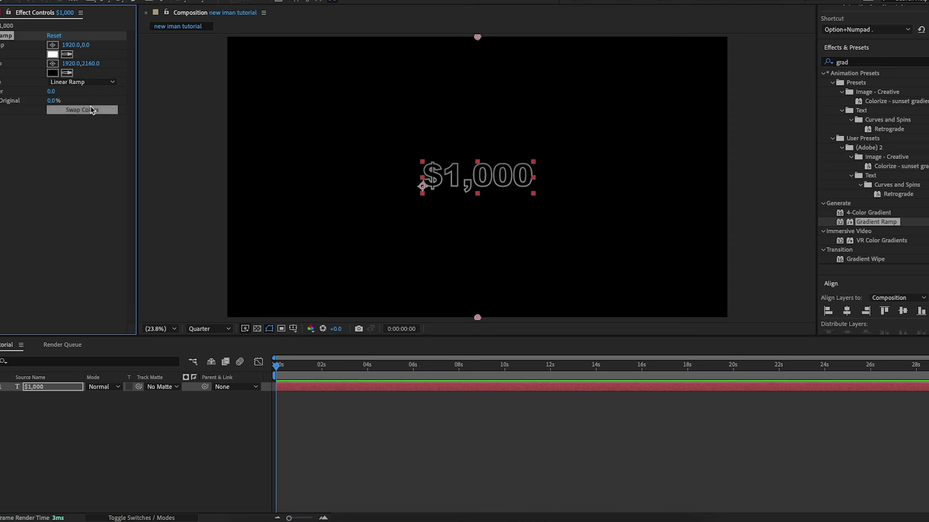
drag(85, 45, 531, 96)
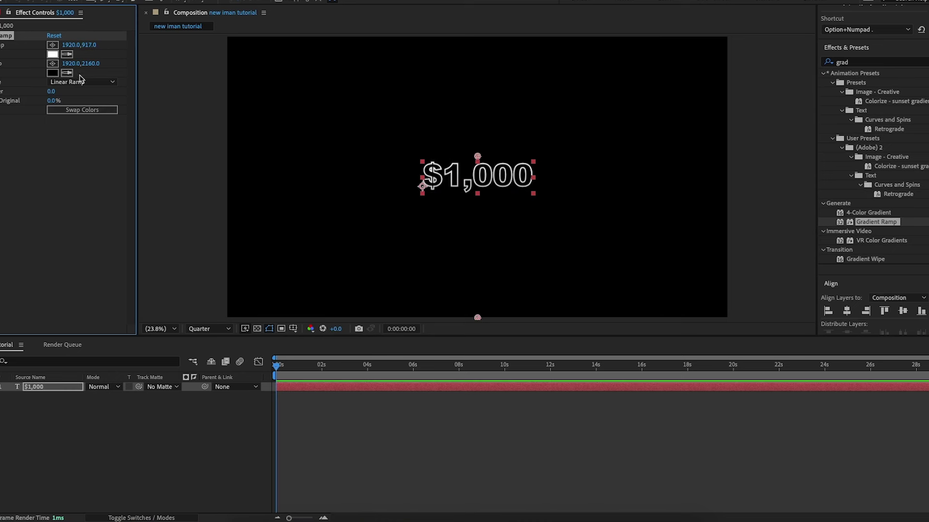
drag(90, 64, 0, 63)
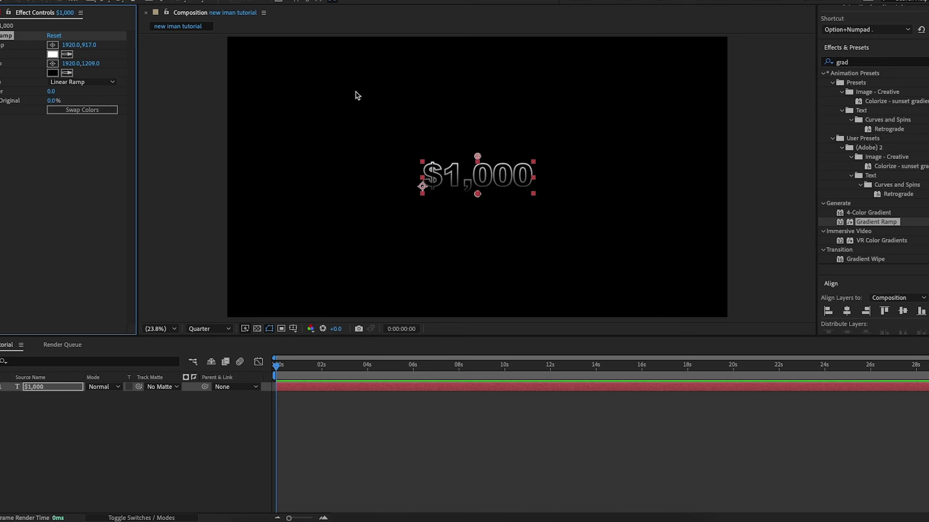
drag(93, 64, 86, 63)
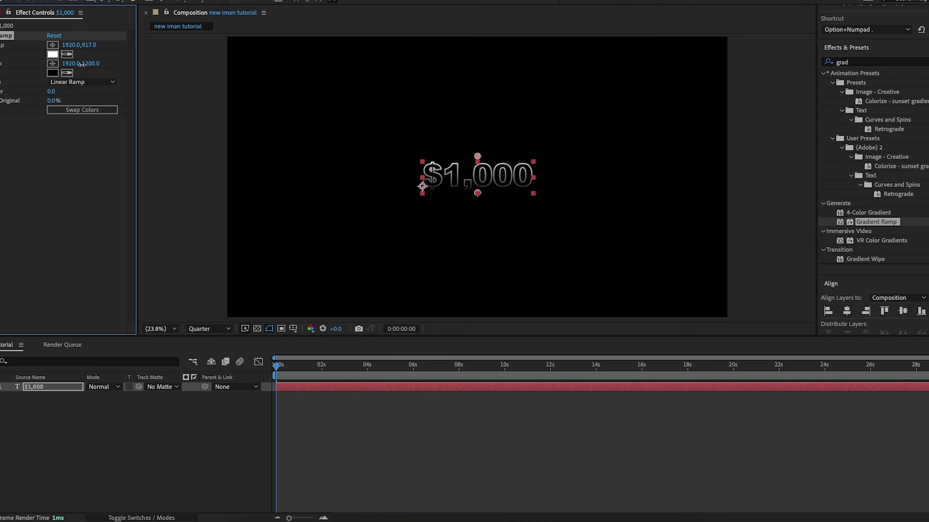
click(152, 98)
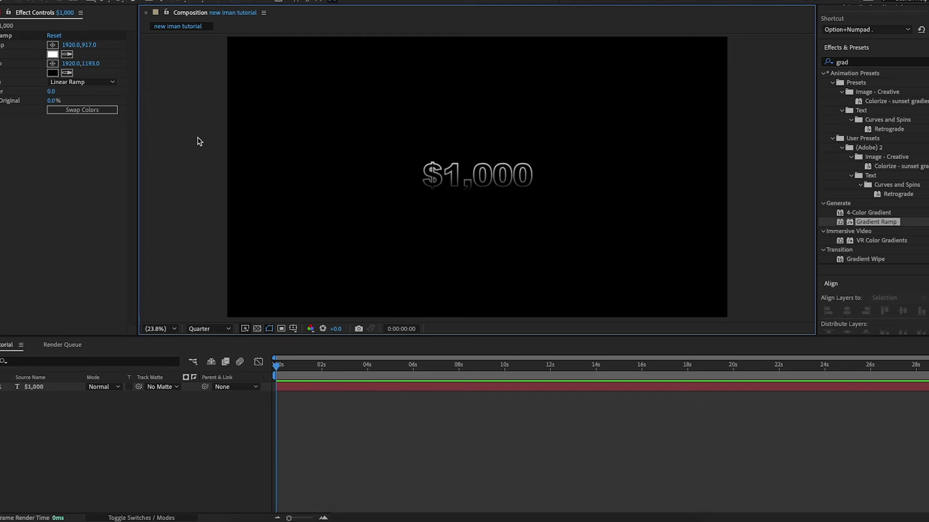
Find the Glow effect and apply it to the "$1,000" text.
click(865, 64)
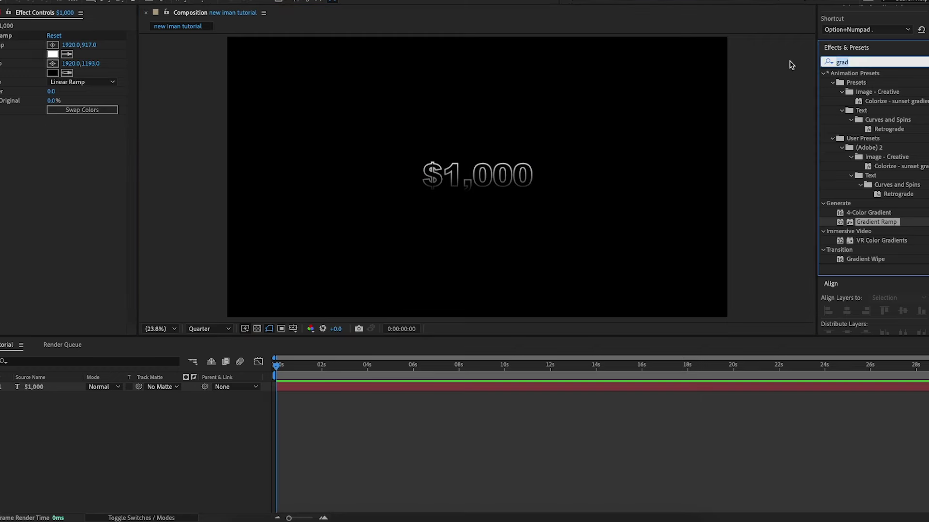
text(glow)
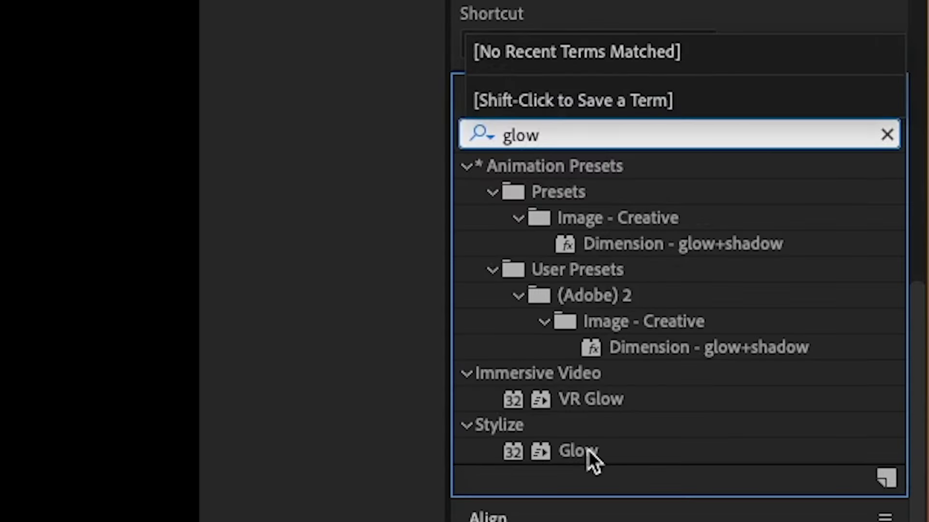
drag(588, 450, 492, 189)
Set the glow's threshold to about 27.8%, its radius to 44 and its intensity to 0.3.
drag(305, 189, 245, 207)
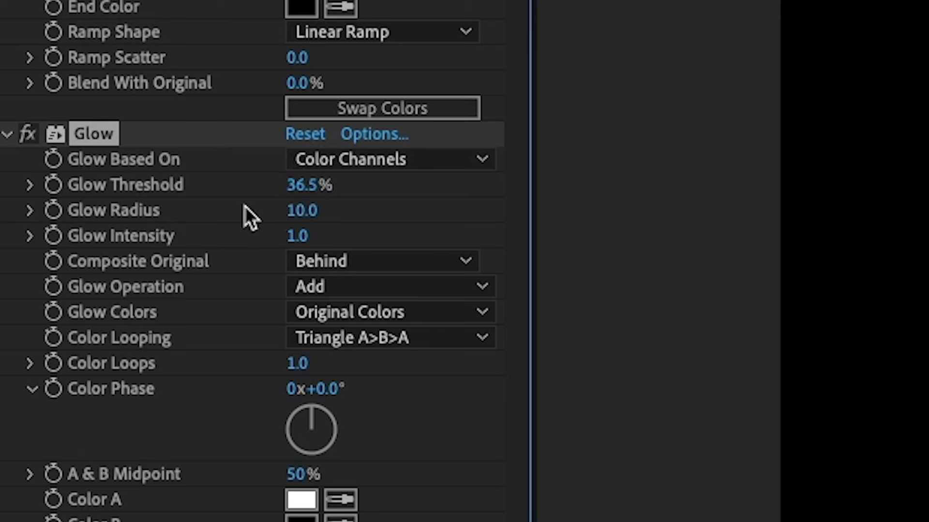
drag(302, 213, 382, 224)
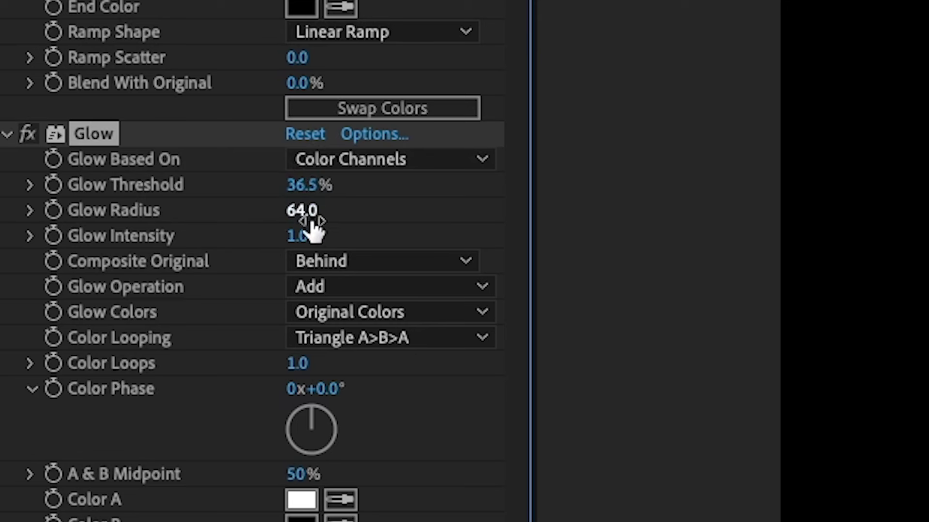
drag(310, 213, 282, 218)
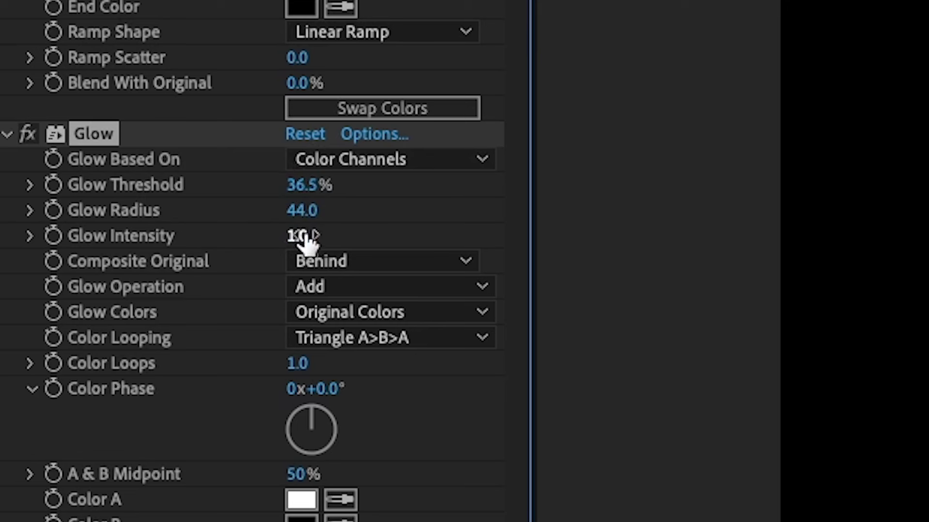
click(304, 238)
text(0.3)
key(Return)
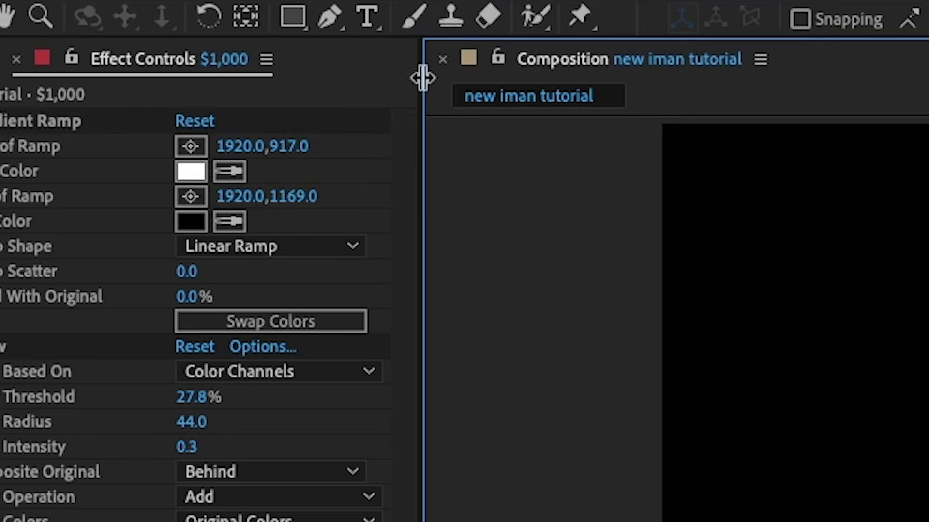
Add a second text layer reading "First" just below the "$1,000" text.
key(super+t)
click(452, 205)
text(Fir)
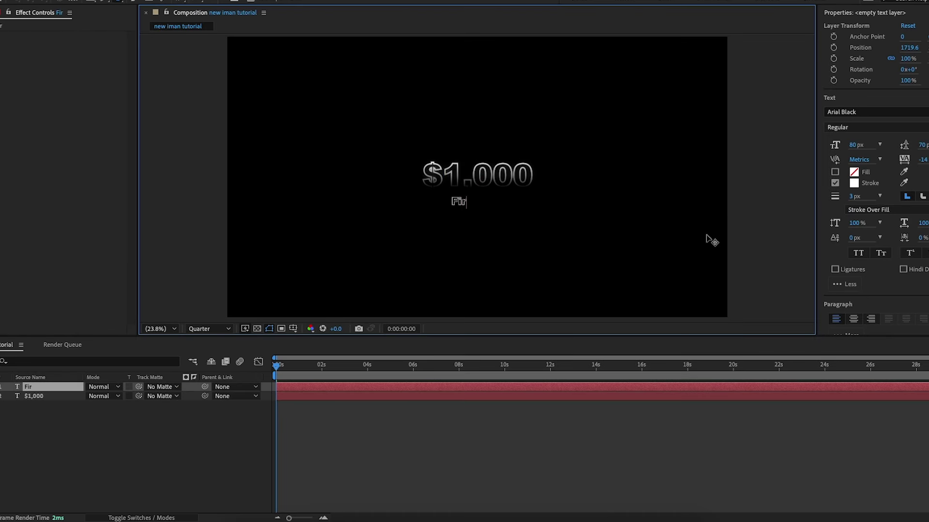
text(st)
Set the font of the "First" text to Montserrat Black.
click(894, 109)
text(mont)
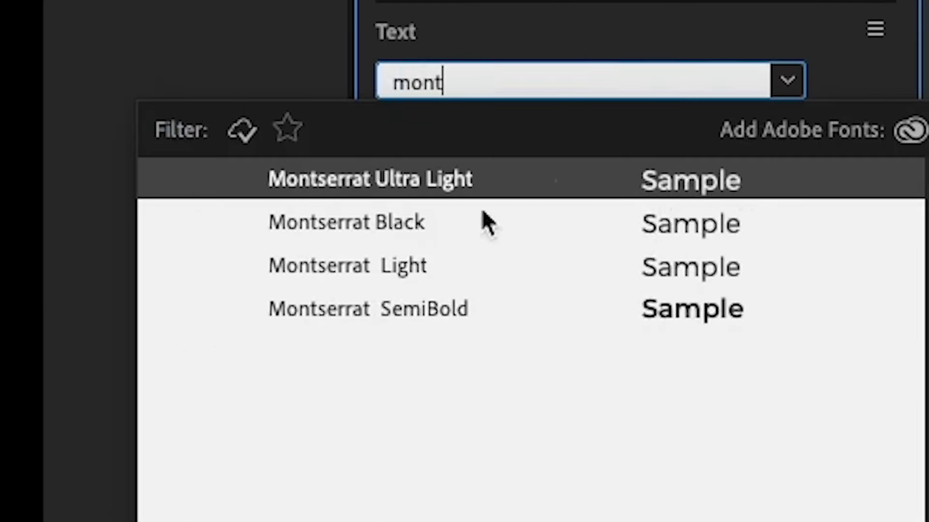
click(427, 236)
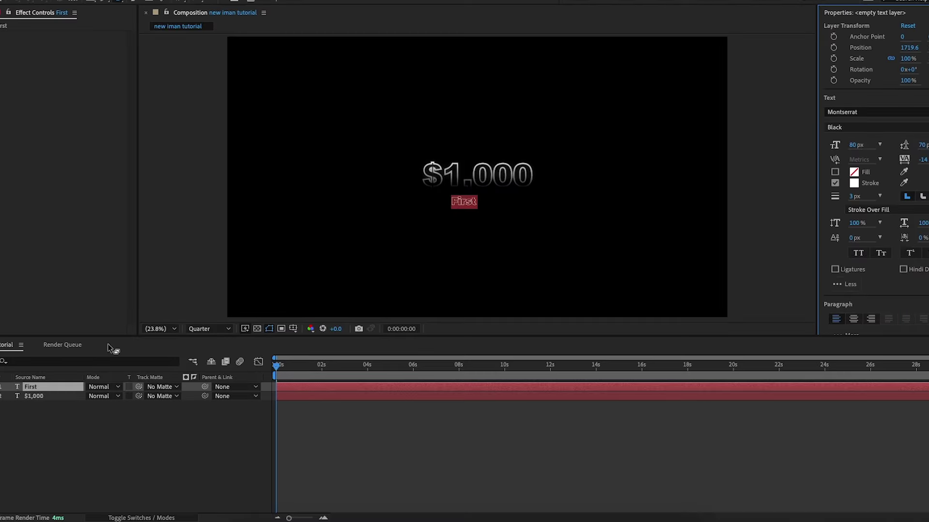
click(57, 387)
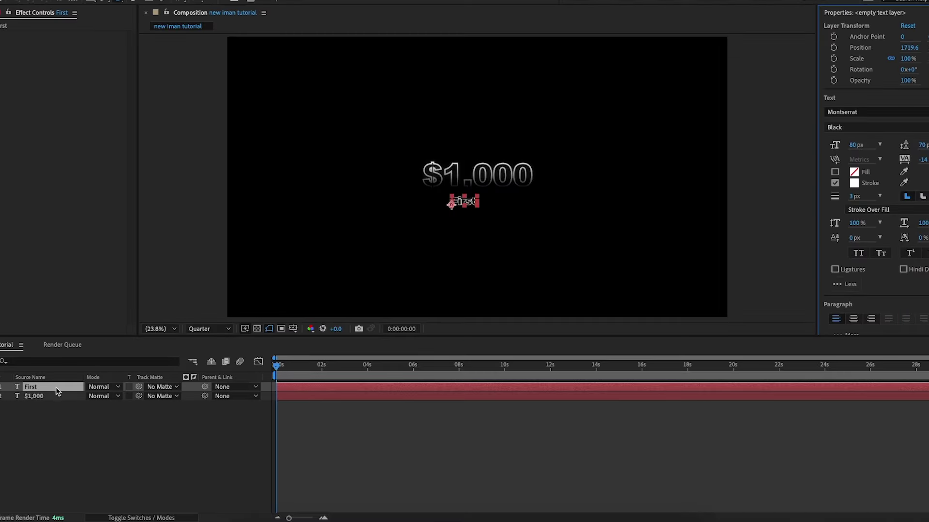
Enable the fill and remove the stroke on the "First" text.
double_click(461, 202)
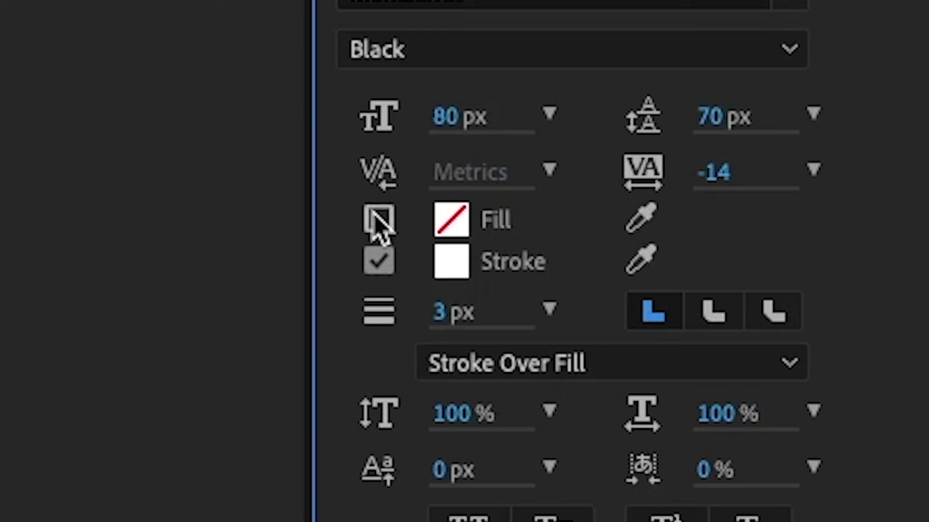
click(835, 171)
click(835, 183)
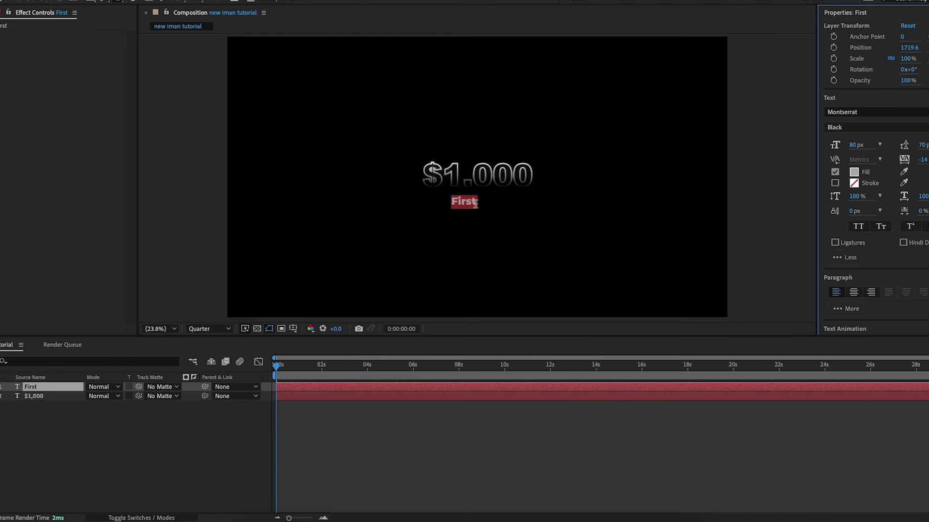
click(475, 204)
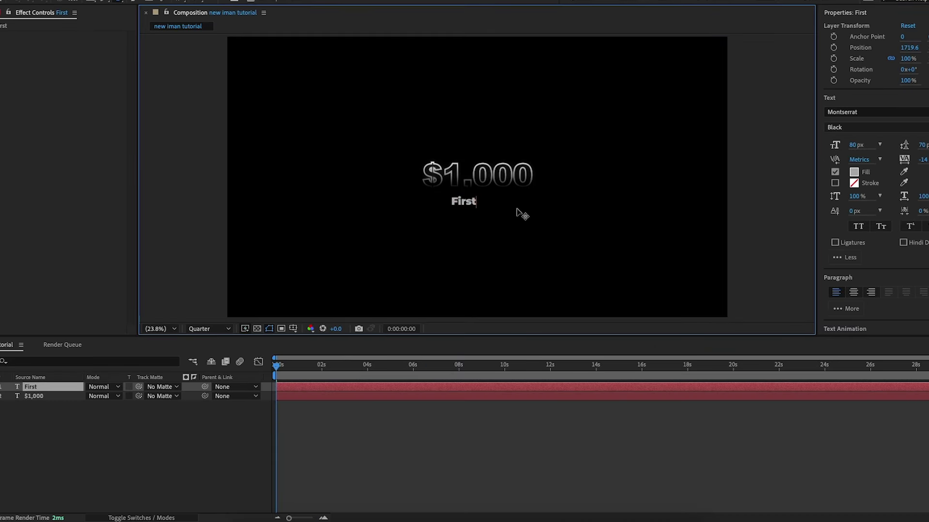
Change the fill color of the "First" text to a lighter, near-white grey.
double_click(487, 202)
click(853, 173)
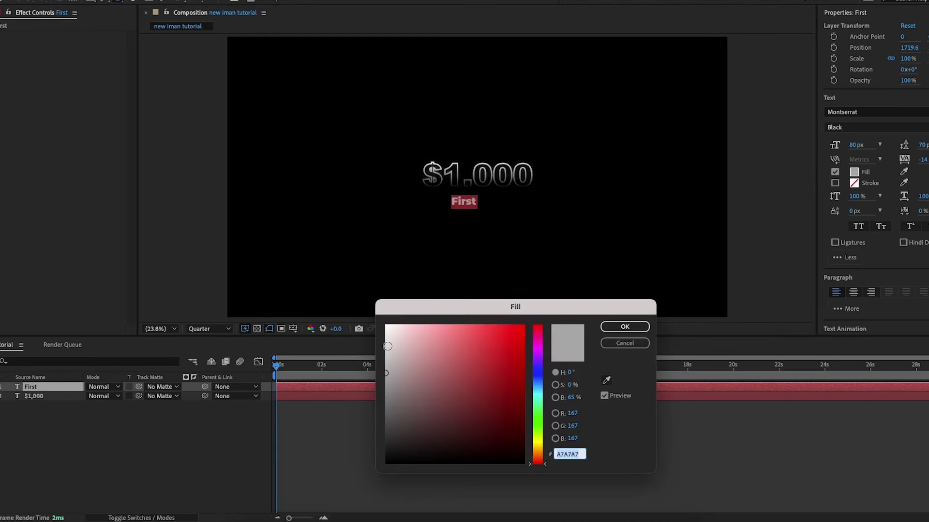
text(FFFFFF)
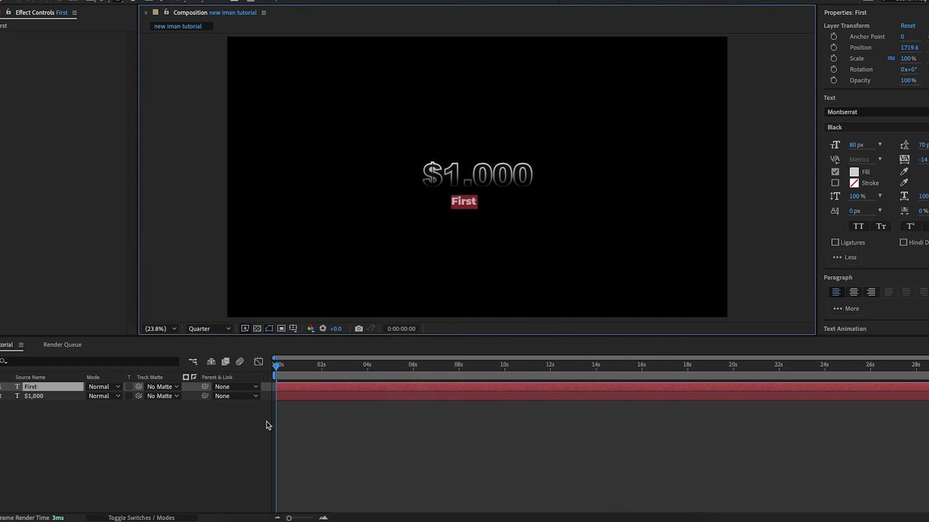
Scale the "First" text up to 178% and position it directly beneath "$1,000", slightly left of centre.
click(624, 327)
click(66, 411)
click(79, 387)
key(s)
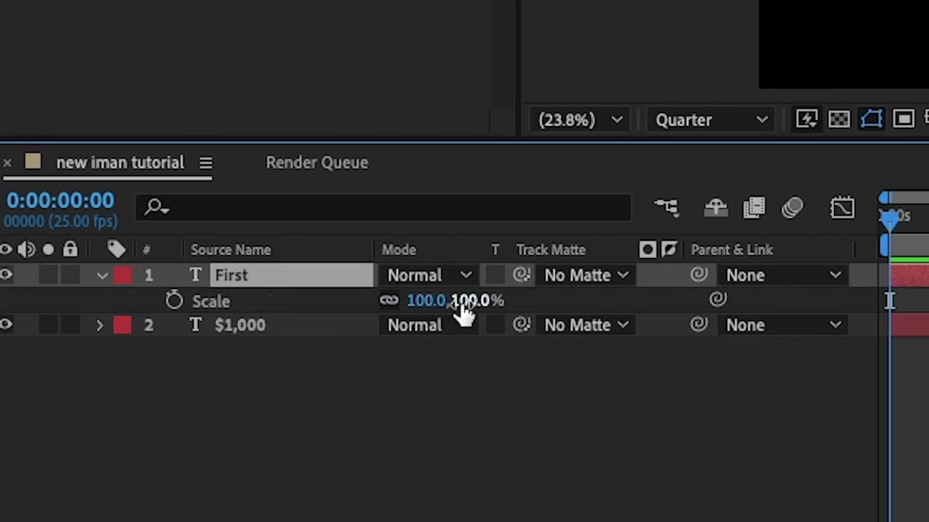
drag(462, 314, 600, 289)
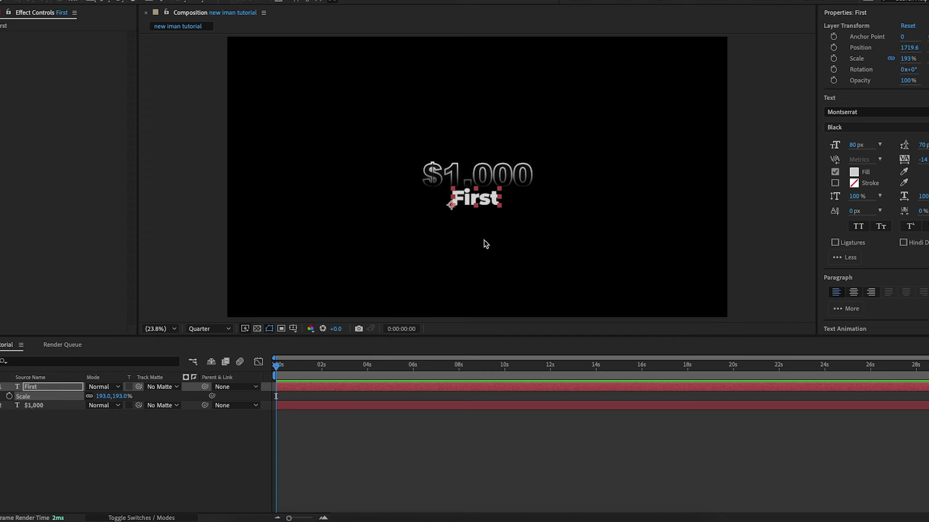
drag(477, 210, 465, 202)
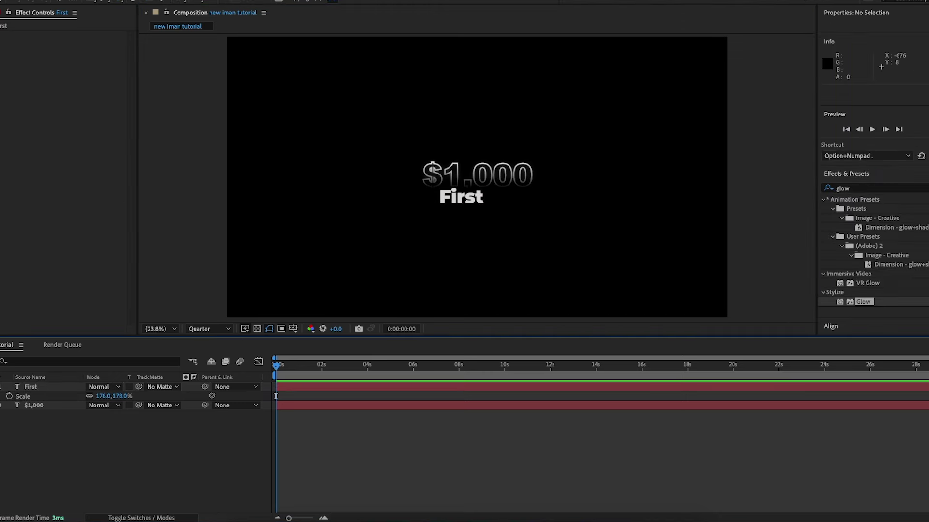
Add a new text layer reading "Step" in the empty area below the "First" text.
key(ctrl+t)
click(464, 263)
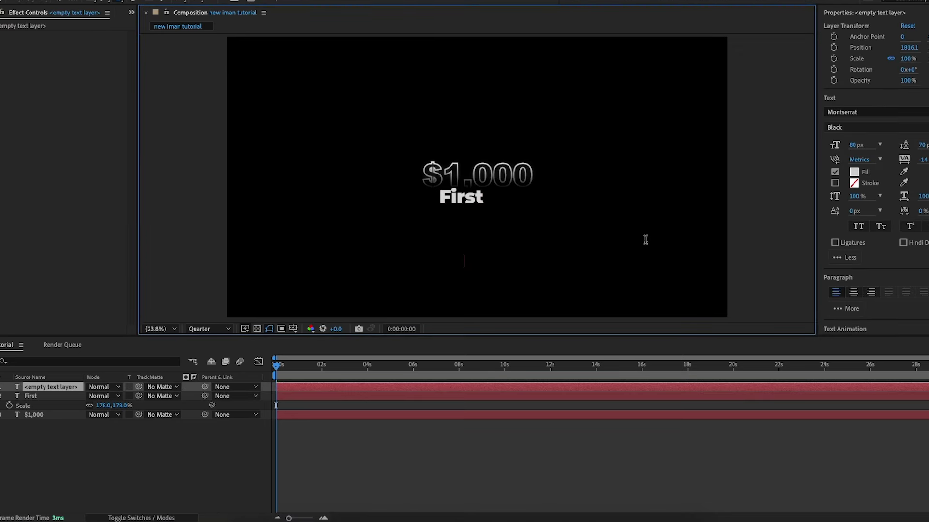
text(S)
key(BackSpace)
text(Step)
Set the font of the "Step" text to Montserrat Ultra Light.
drag(492, 260, 415, 251)
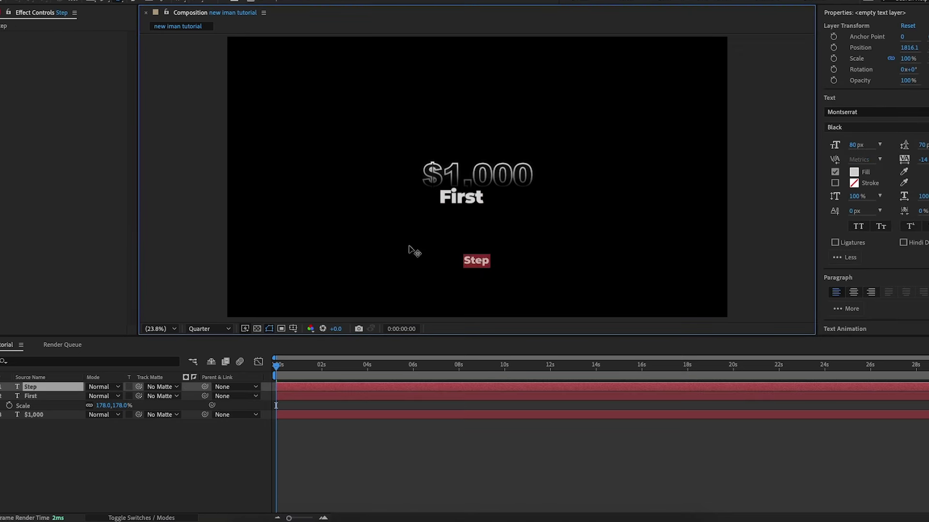
click(878, 109)
key(BackSpace)
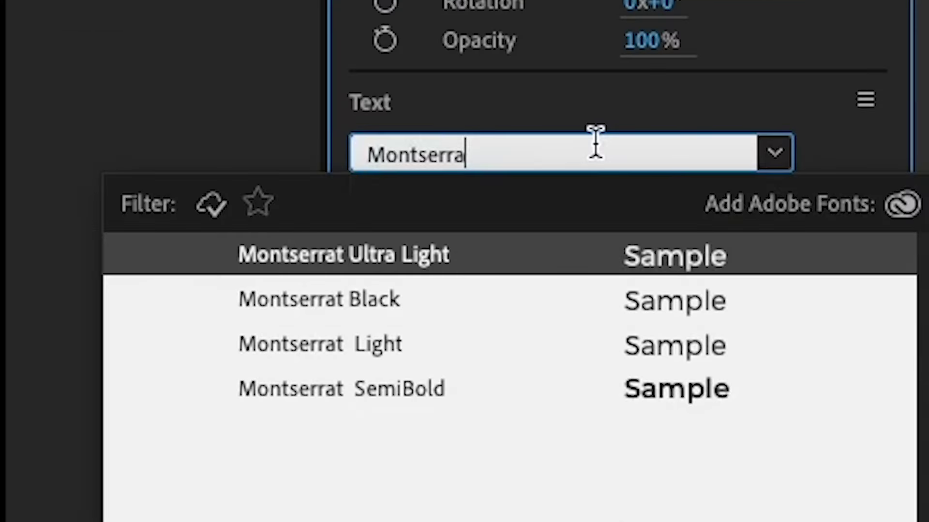
click(851, 143)
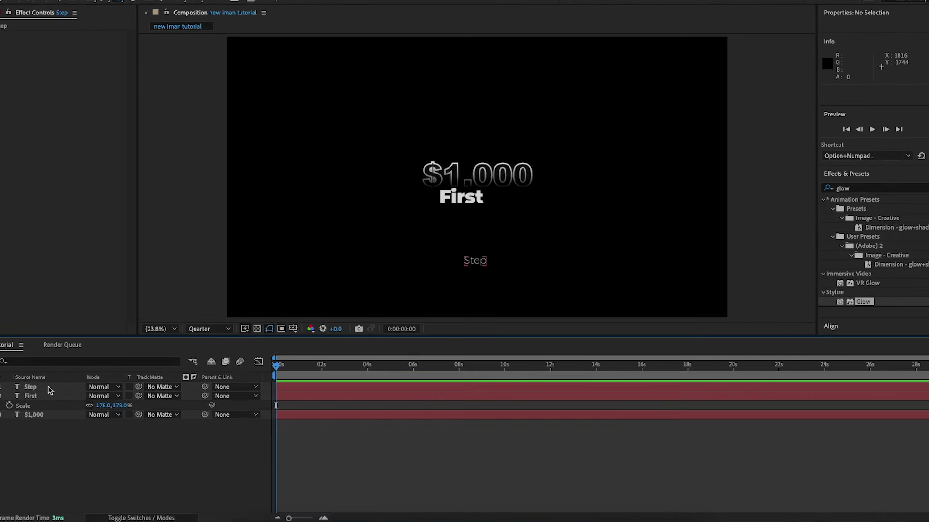
Scale the "Step" text to 178% and place it directly right of "First" on the same baseline.
click(56, 387)
key(s)
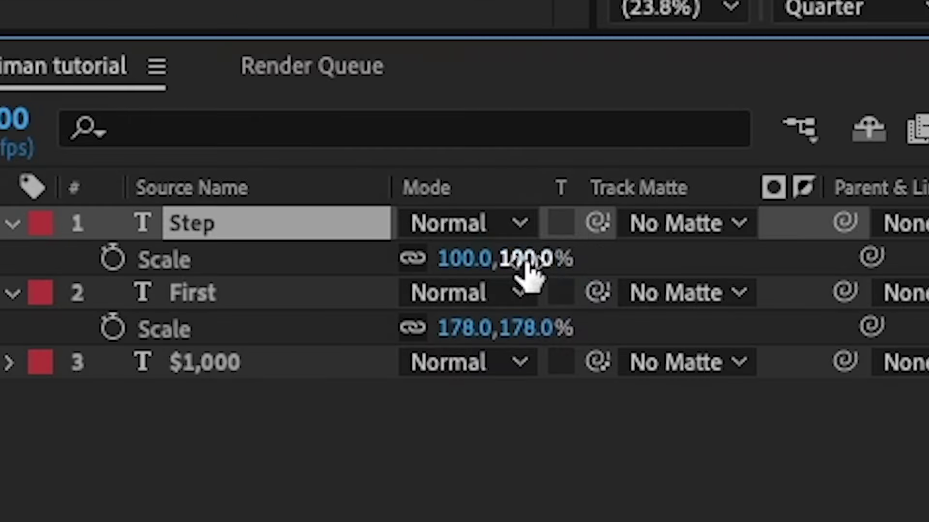
click(119, 396)
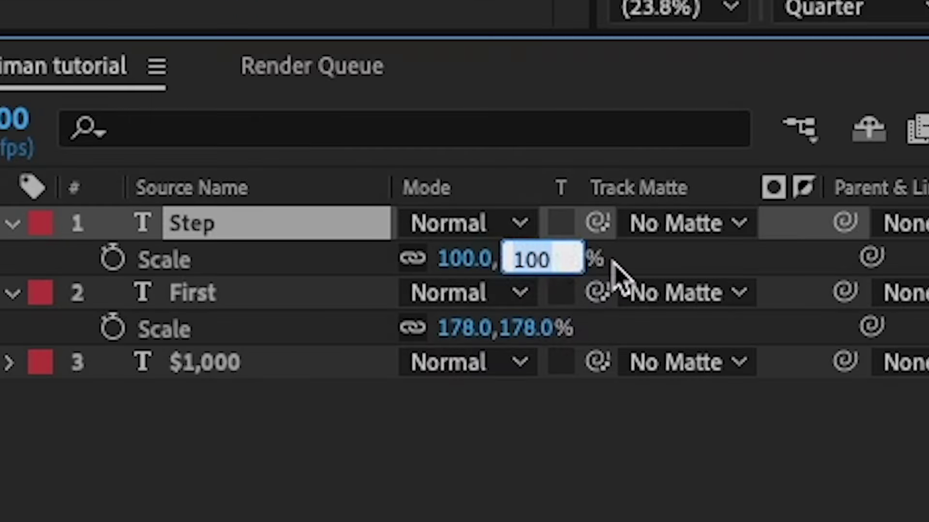
text(178)
key(Return)
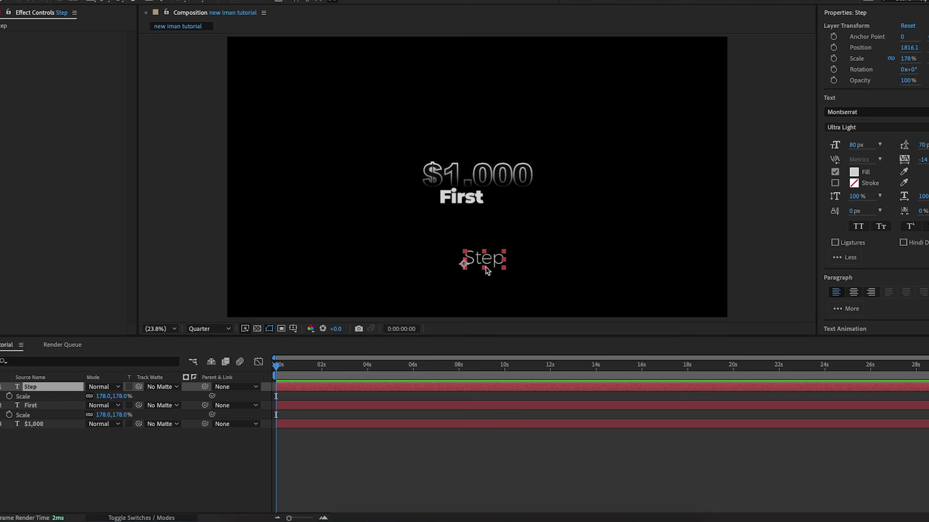
drag(485, 266, 511, 205)
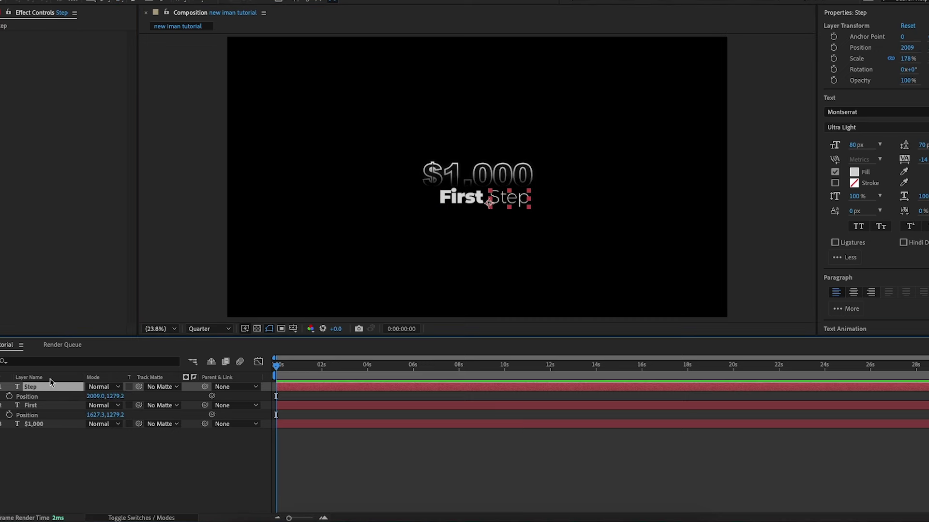
click(160, 452)
Find the Gradient Ramp effect and apply it to the "First" text layer.
drag(860, 190, 796, 190)
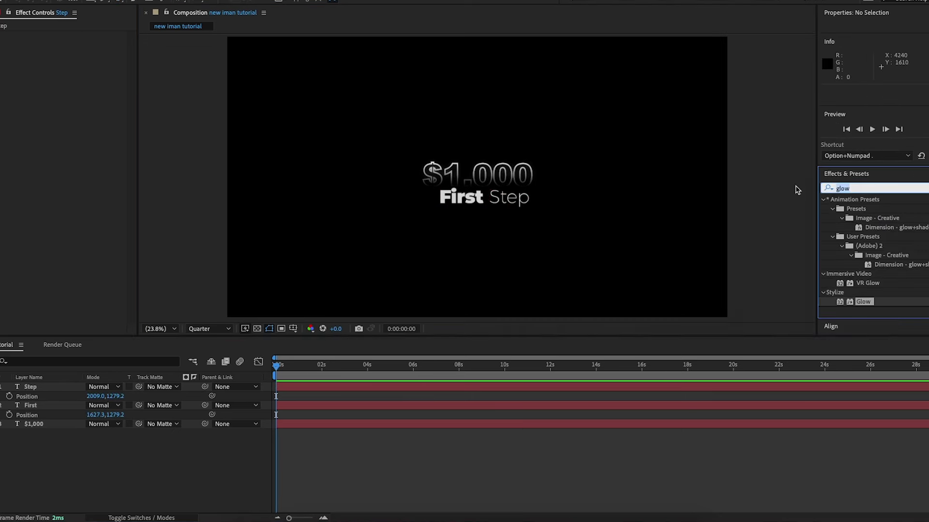
key(BackSpace)
text(grad)
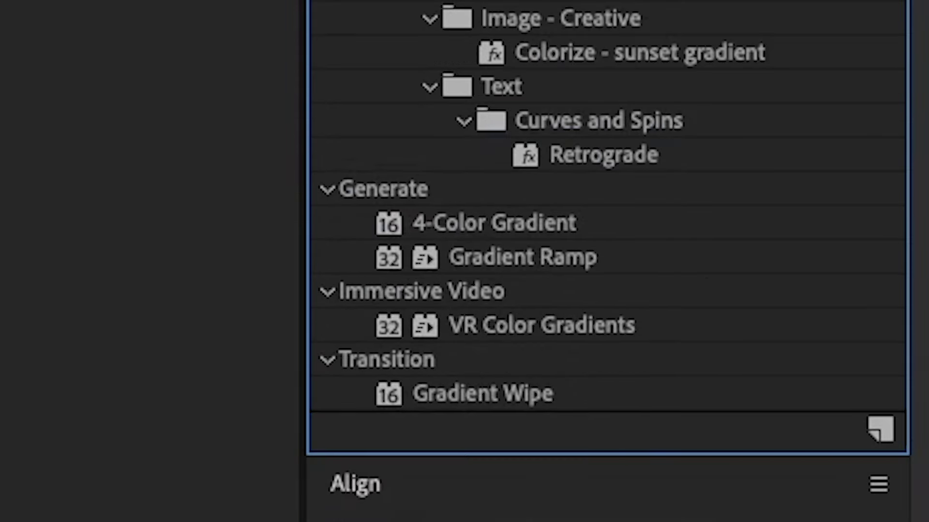
double_click(539, 257)
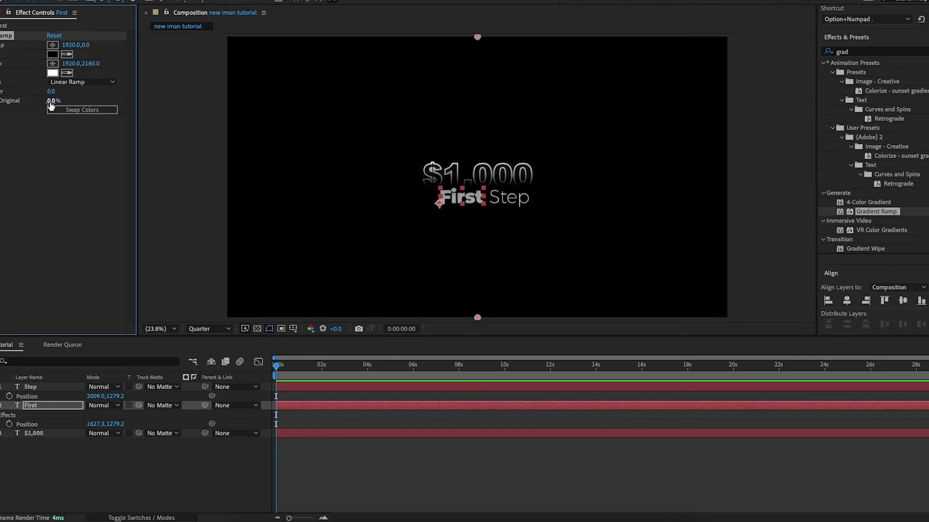
Swap the gradient colors on "First" and place the ramp start just above the word and its end a short distance below.
click(51, 108)
drag(478, 38, 463, 184)
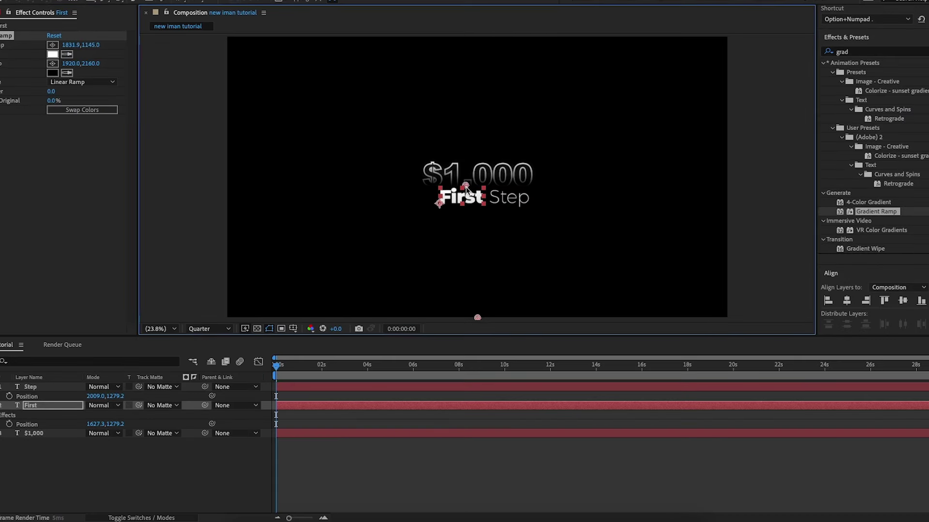
drag(477, 317, 460, 251)
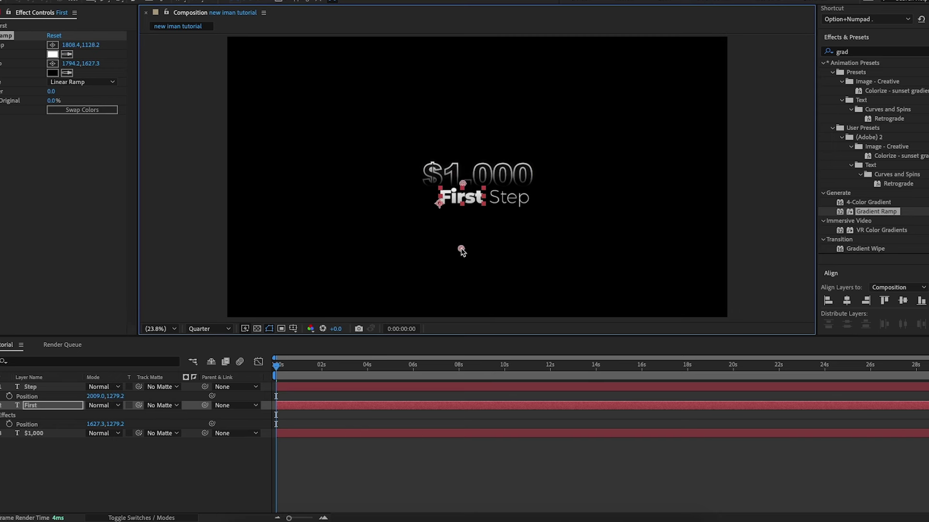
click(163, 179)
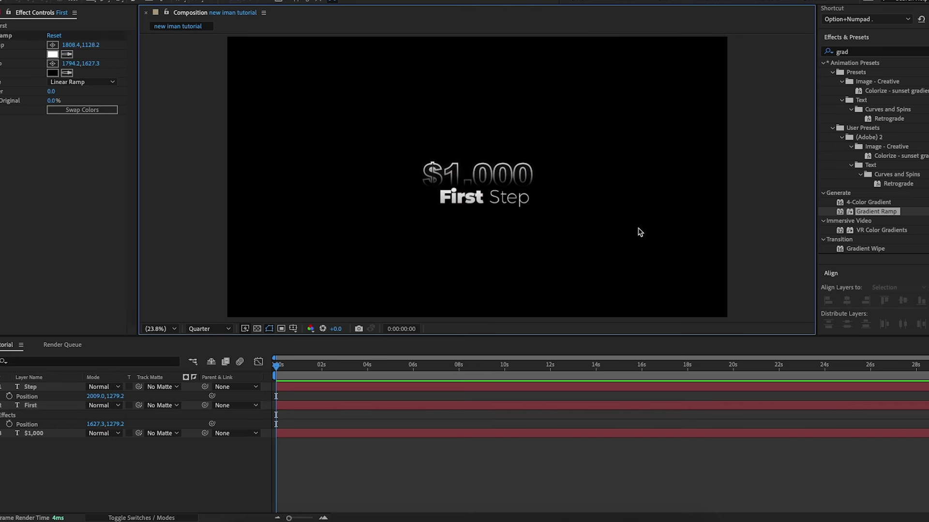
Apply Gradient Ramp to the "Step" text with swapped colors, its start just above the word and its end a short distance below.
drag(876, 212, 510, 198)
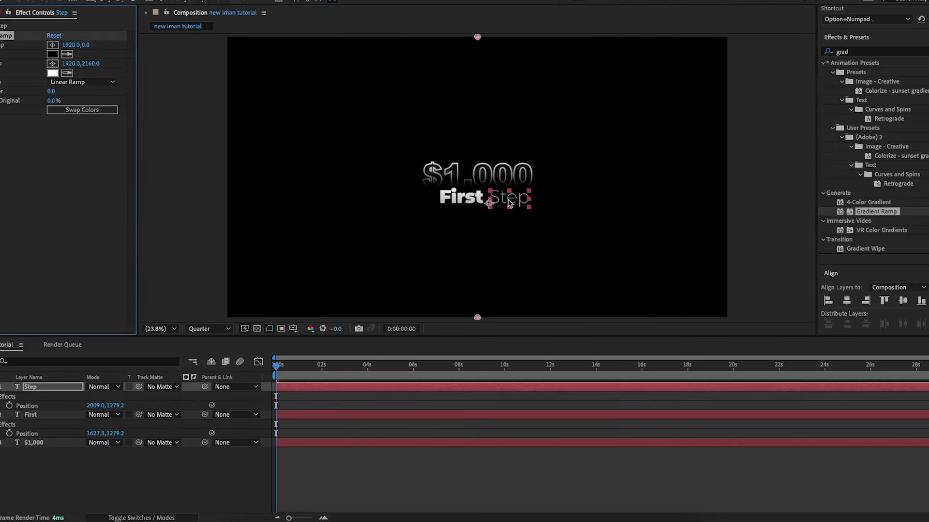
click(82, 110)
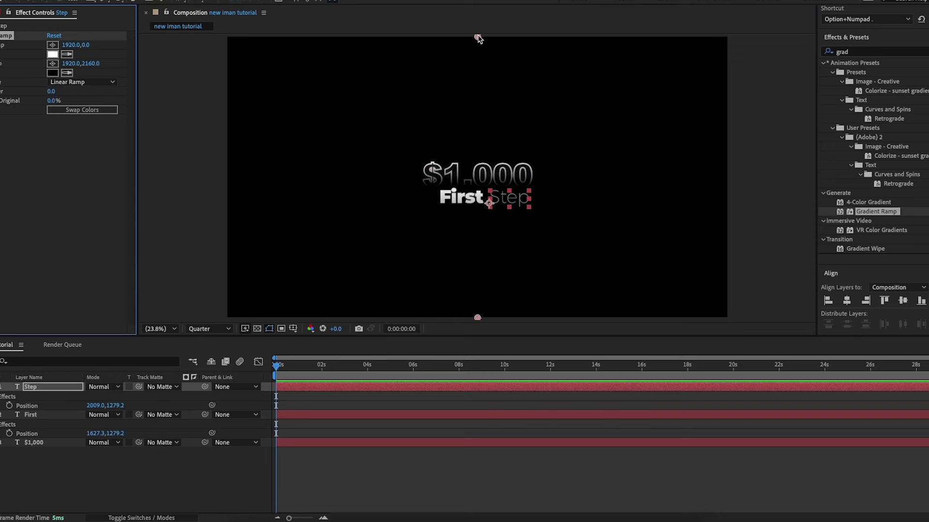
drag(477, 37, 511, 186)
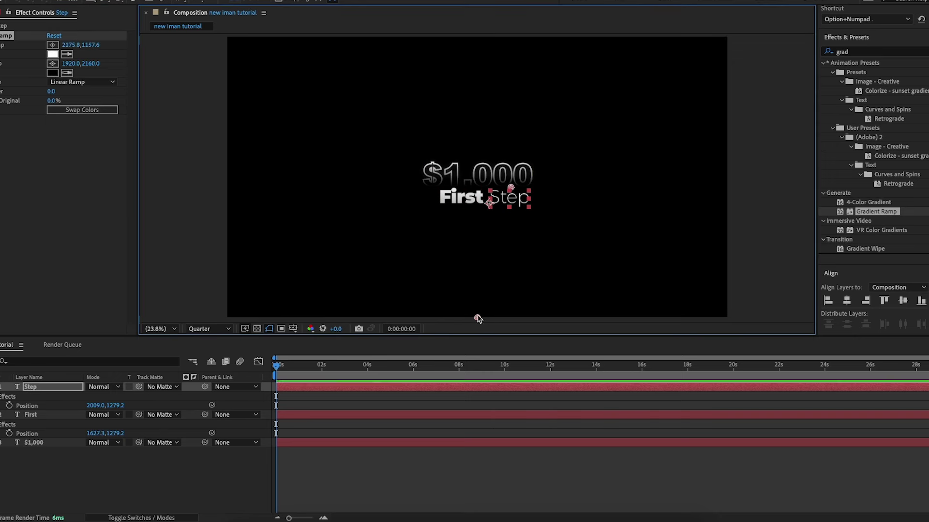
drag(477, 319, 512, 252)
click(190, 181)
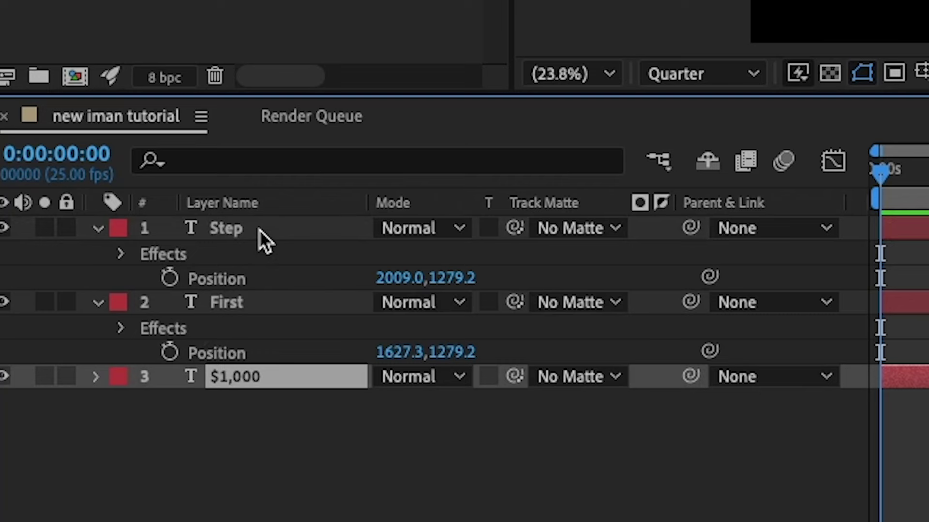
Keyframe the position of all three text layers at frames 0 and 5, raising the frame 0 positions to Y 1236.2, 1236.2 and 1104.2.
shift+click(43, 388)
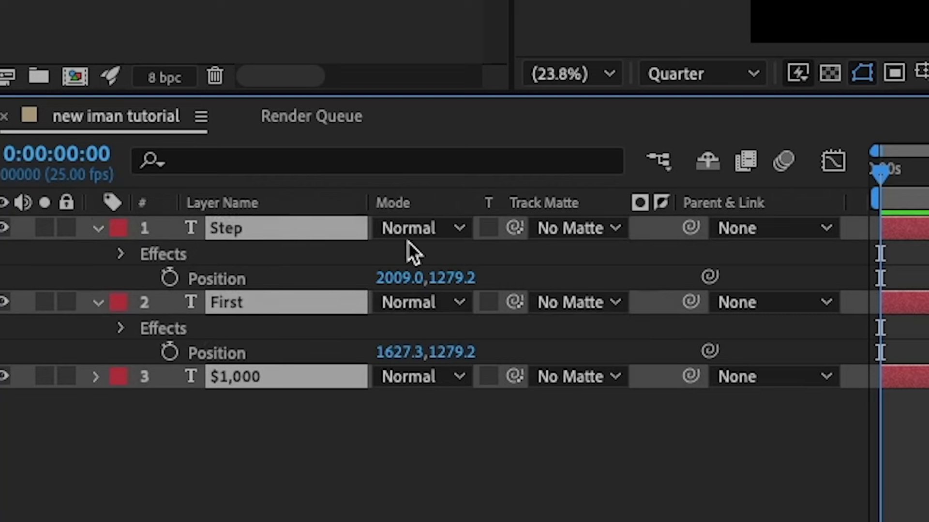
key(p)
click(169, 254)
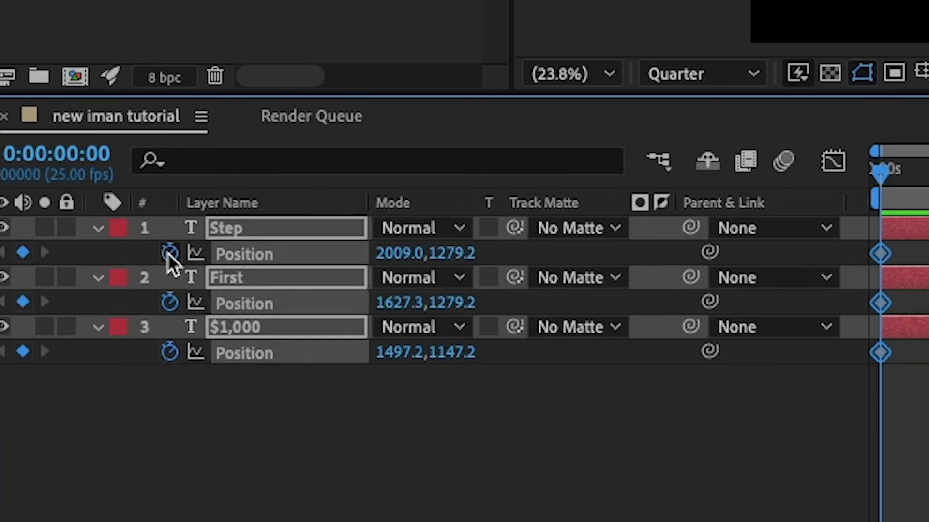
key(space)
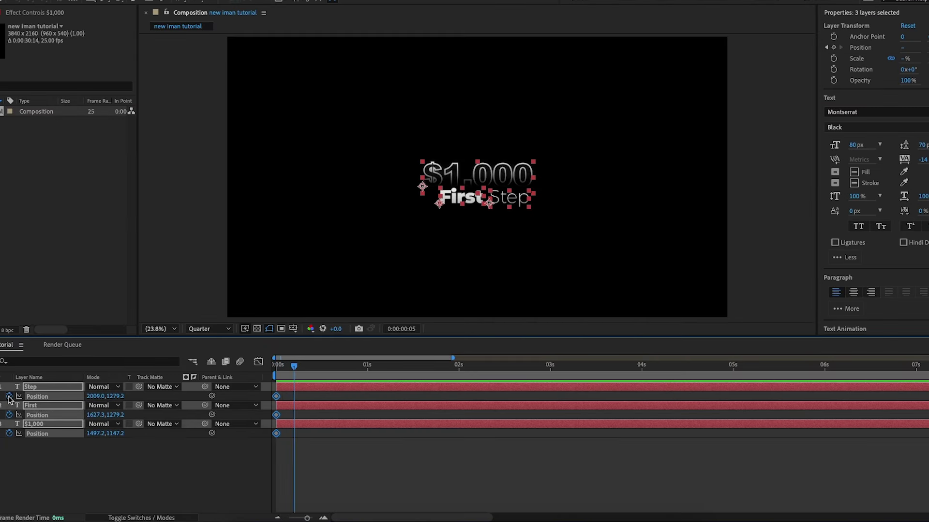
key(alt+shift+p)
click(276, 368)
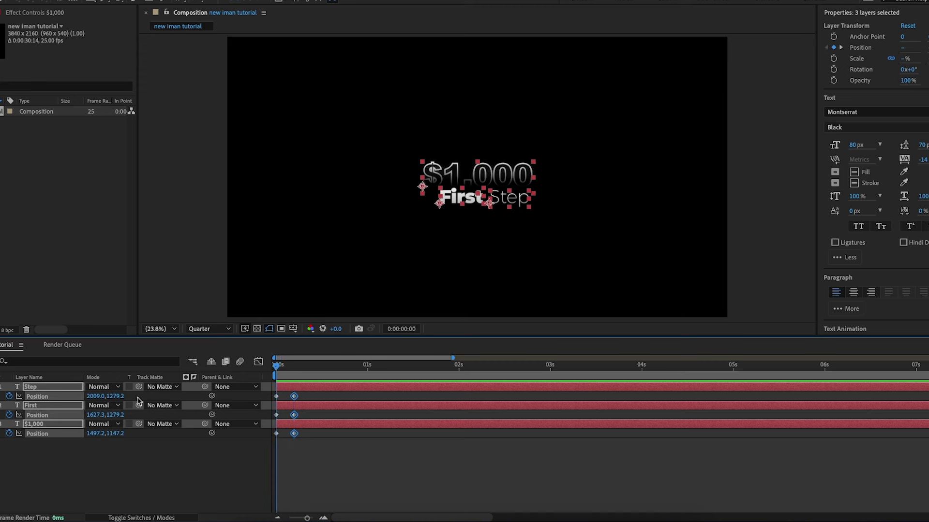
drag(114, 397, 89, 398)
Apply Easy Ease to all the position keyframes and reshape their speed curve in the Graph Editor.
drag(304, 392, 264, 444)
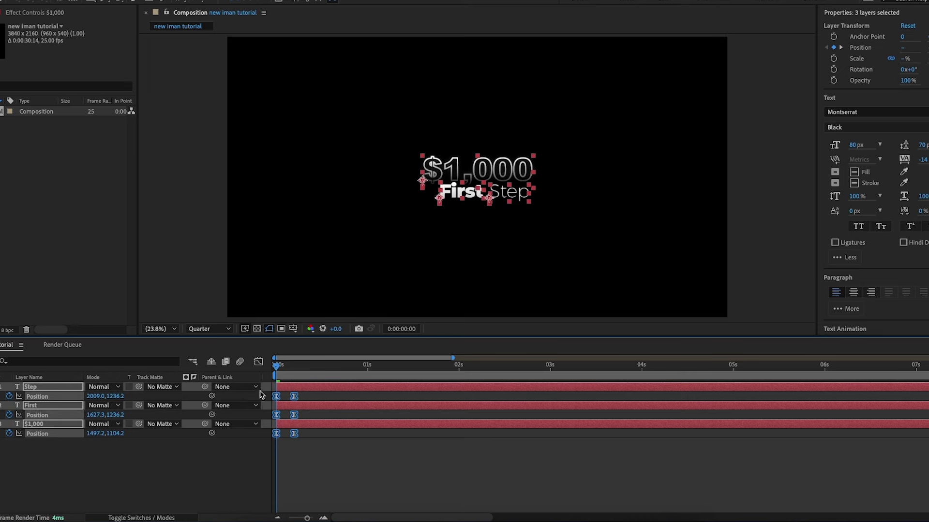
click(259, 362)
key(equal)
drag(370, 493, 271, 479)
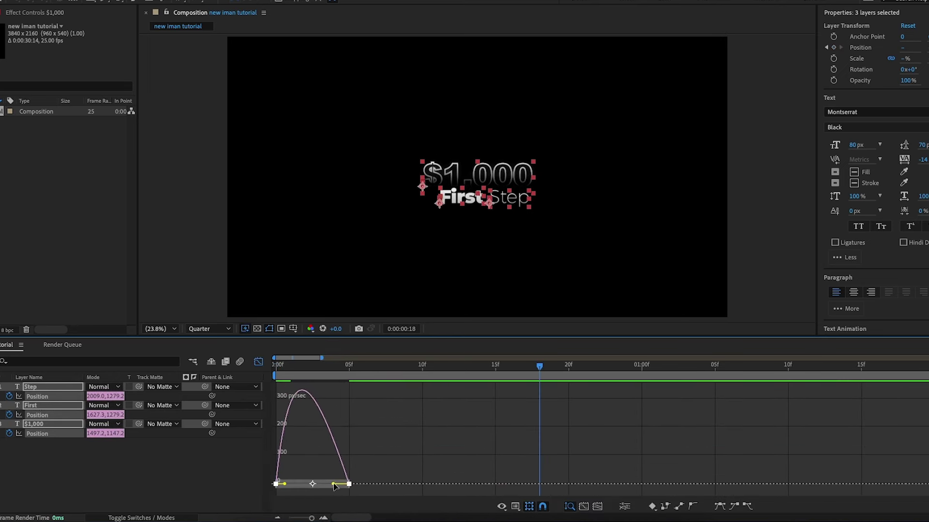
drag(325, 483, 337, 483)
Play back the eased position animation and close the Graph Editor.
key(space)
key(space)
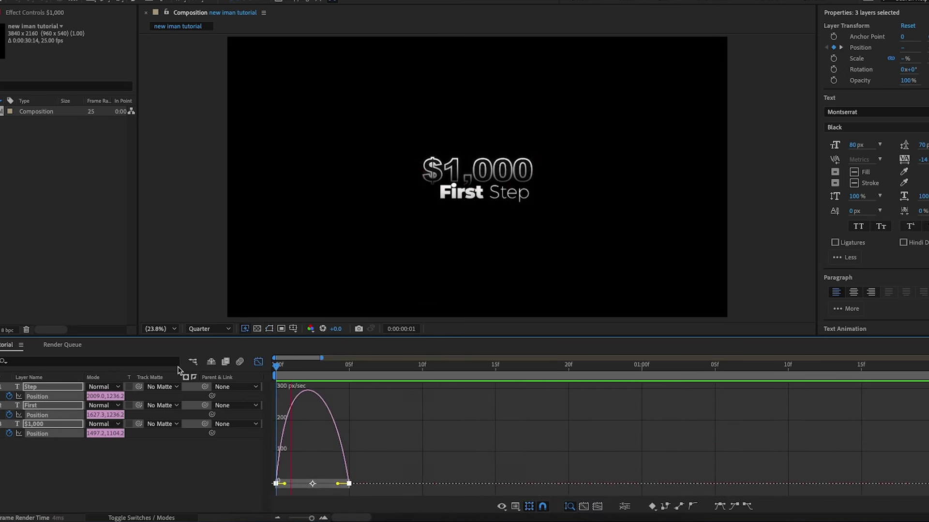
key(space)
key(shift+F3)
click(365, 469)
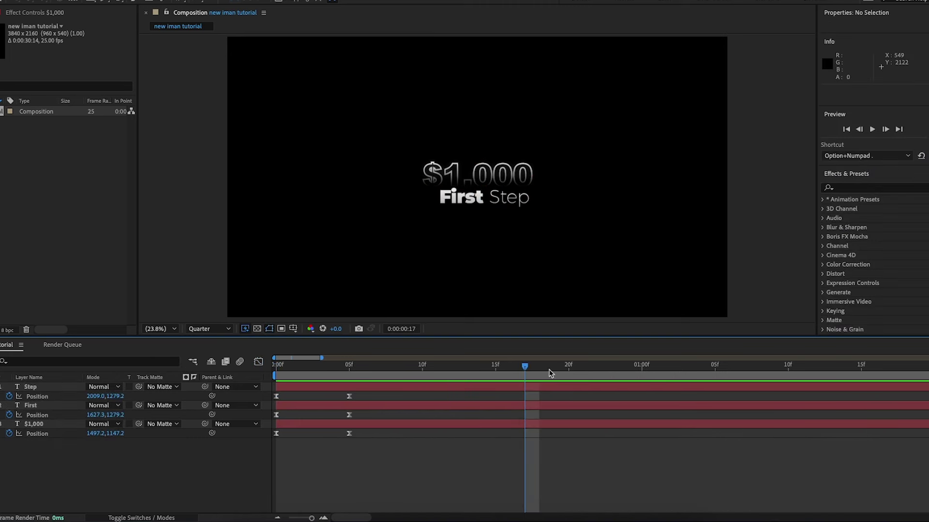
Add opacity keyframes at frame 0 to all three text layers and set them to 0%.
key(Home)
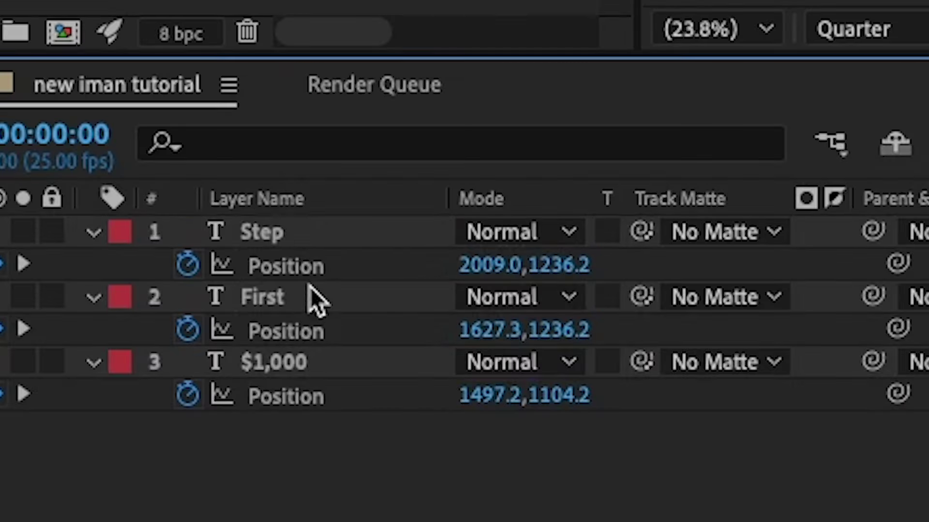
click(45, 396)
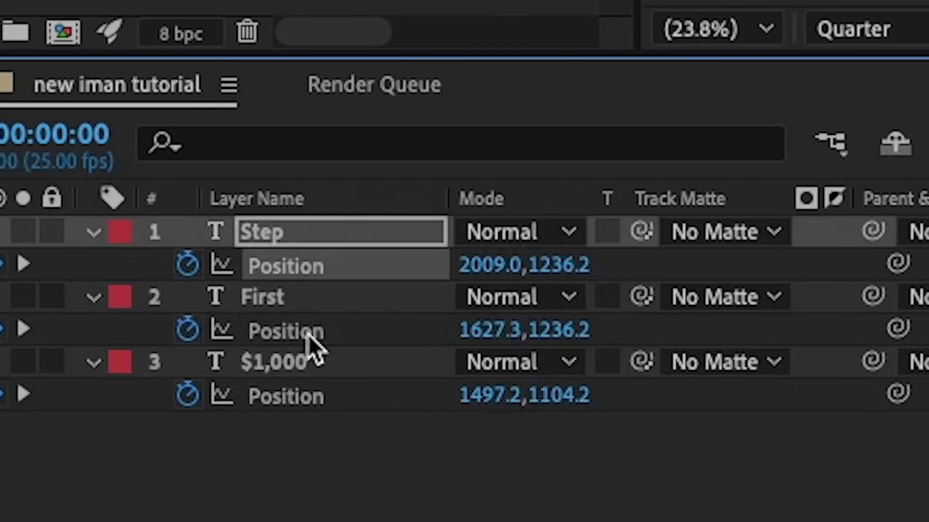
click(49, 387)
shift+click(45, 426)
key(t)
click(379, 265)
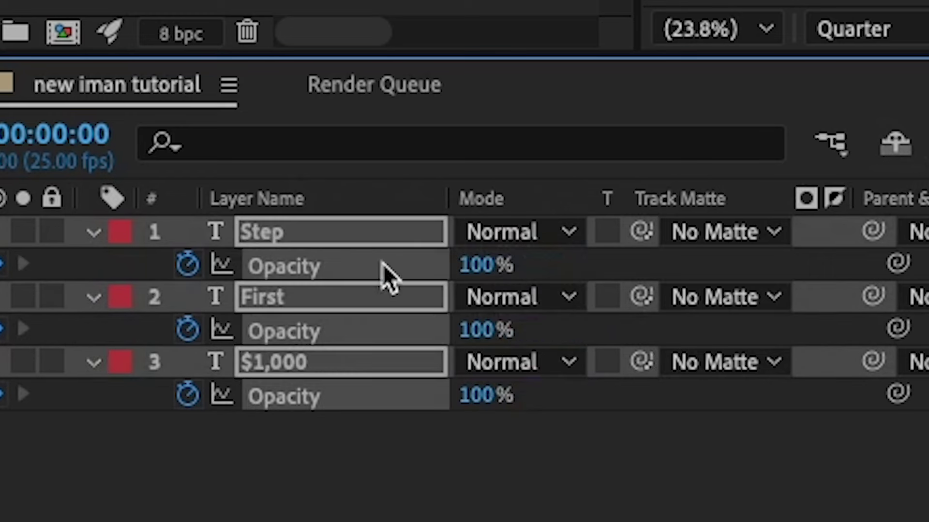
drag(476, 265, 320, 268)
Raise the opacity of all three text layers to full at frame 5 and play back the fade-in.
key(Page_Down)
key(Page_Down)
key(Page_Down)
key(Page_Down)
key(Page_Down)
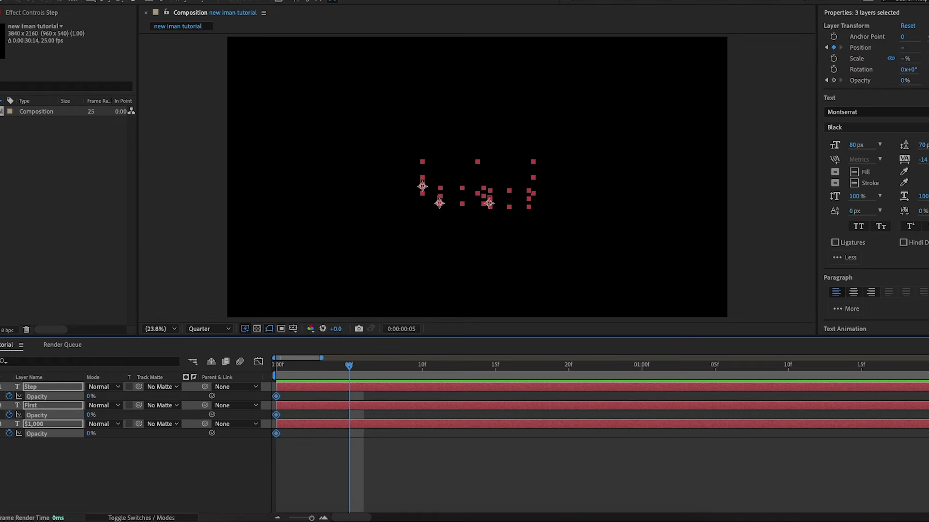
drag(88, 397, 192, 364)
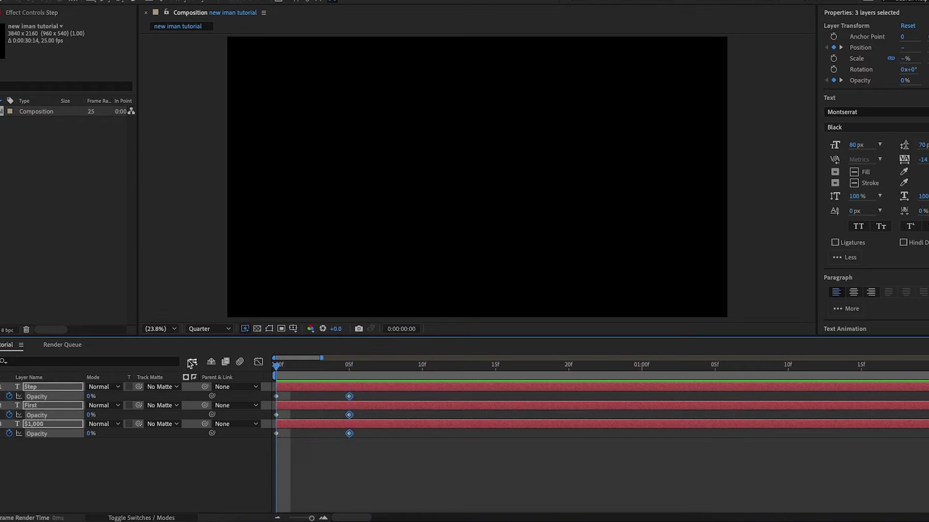
key(space)
key(space)
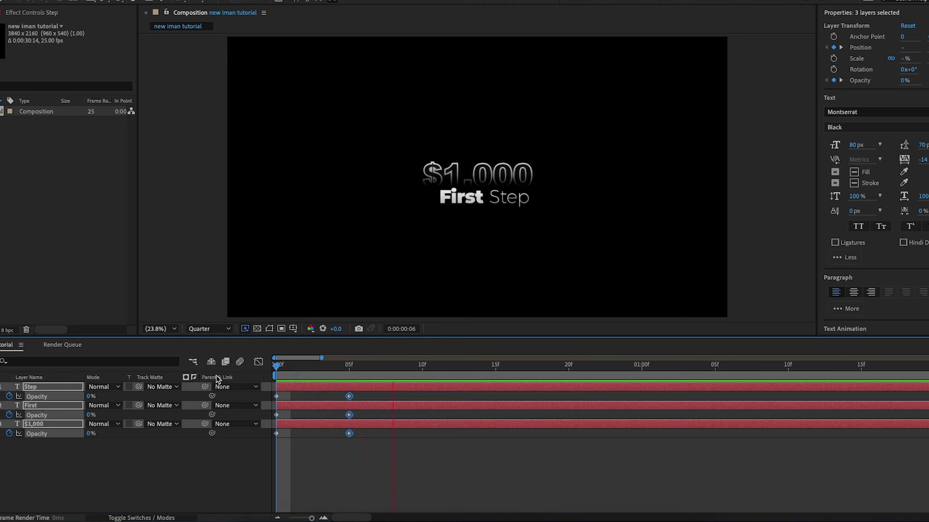
Reshape the speed curve of all three text layers' position keyframes in the Graph Editor so the slide starts fast and slows toward its end.
drag(508, 374, 274, 375)
key(t)
click(354, 407)
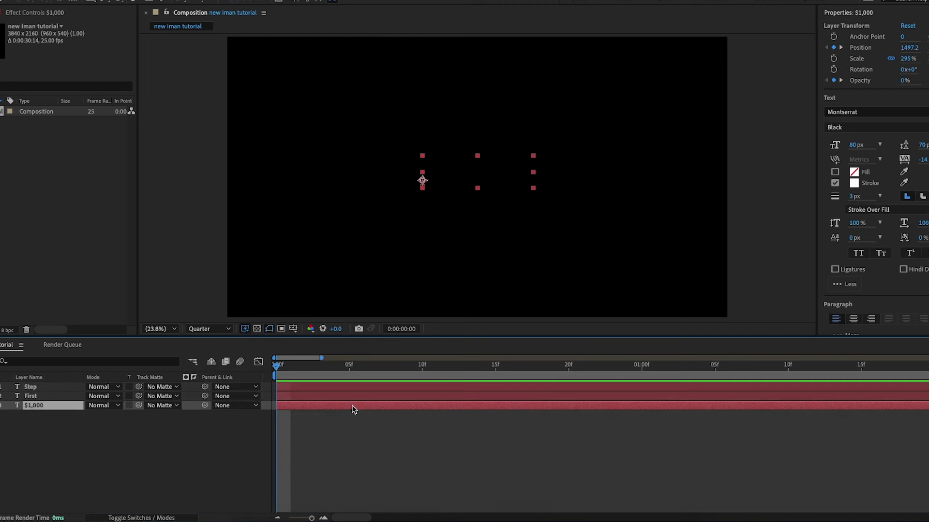
shift+click(355, 389)
key(p)
drag(370, 393, 269, 448)
click(259, 361)
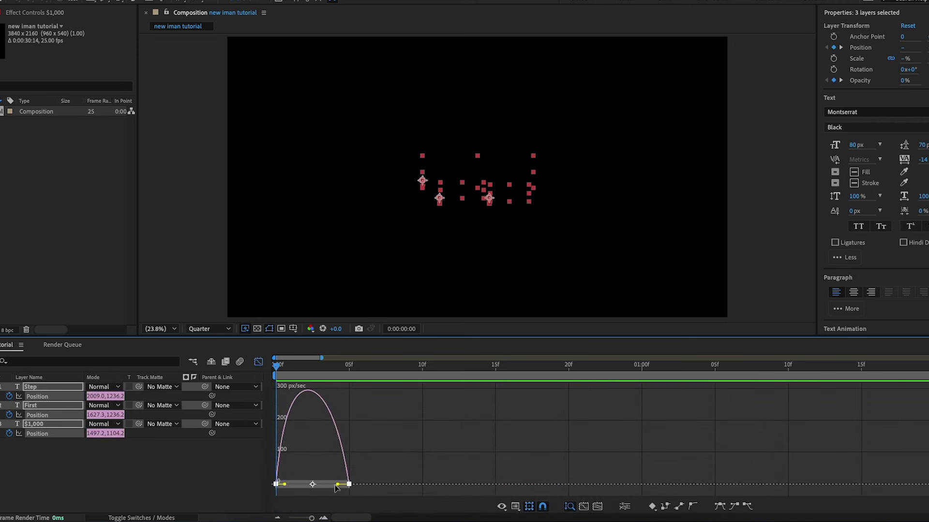
drag(336, 485, 279, 485)
Play back the text entrance with the adjusted speed curve and close the Graph Editor.
key(space)
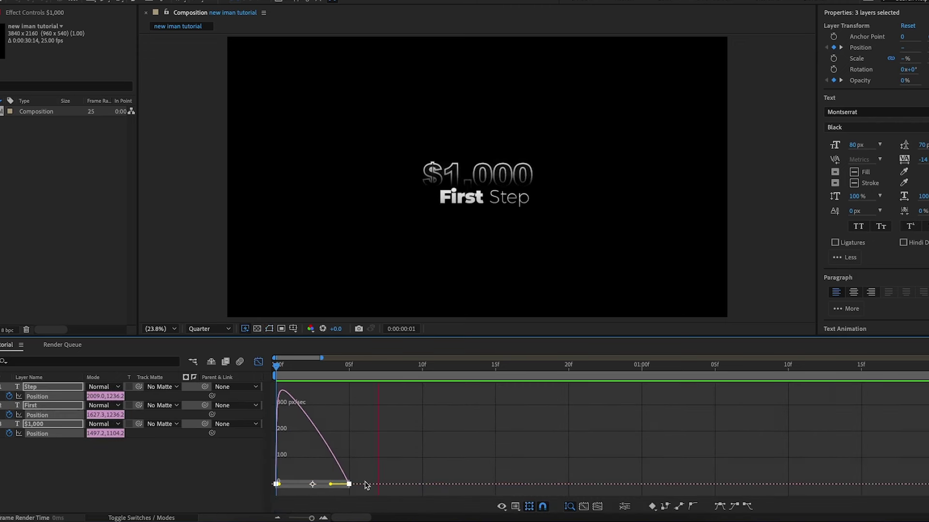
key(space)
drag(510, 367, 209, 376)
key(space)
key(space)
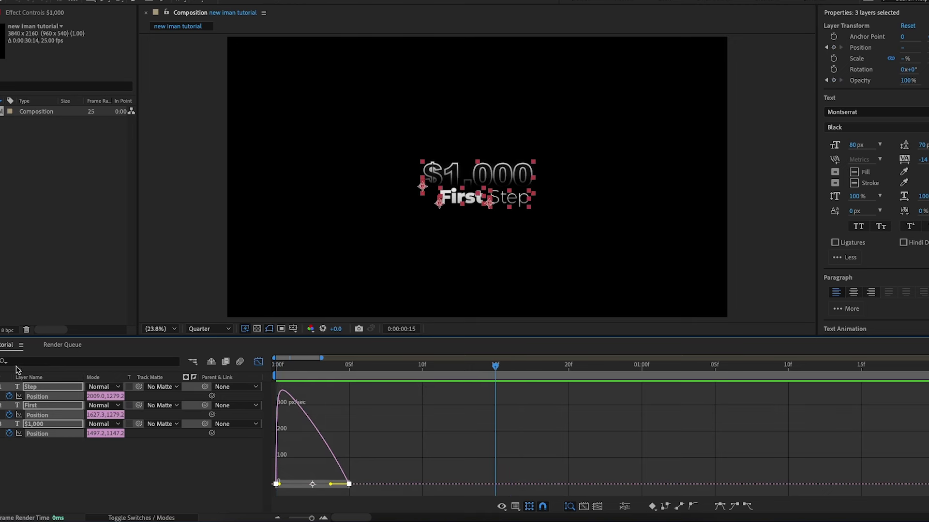
click(191, 459)
click(258, 362)
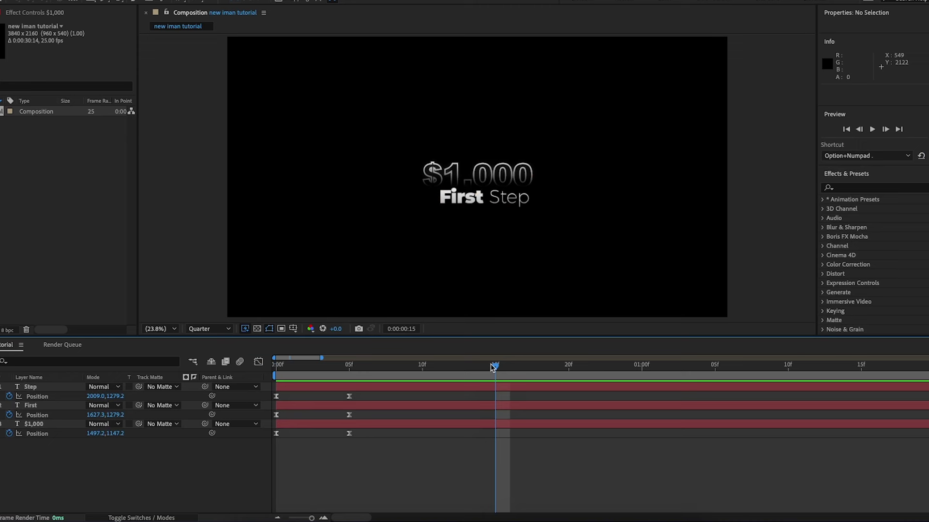
Shift the $1,000 layer so that it starts at frame 5.
drag(492, 368, 473, 371)
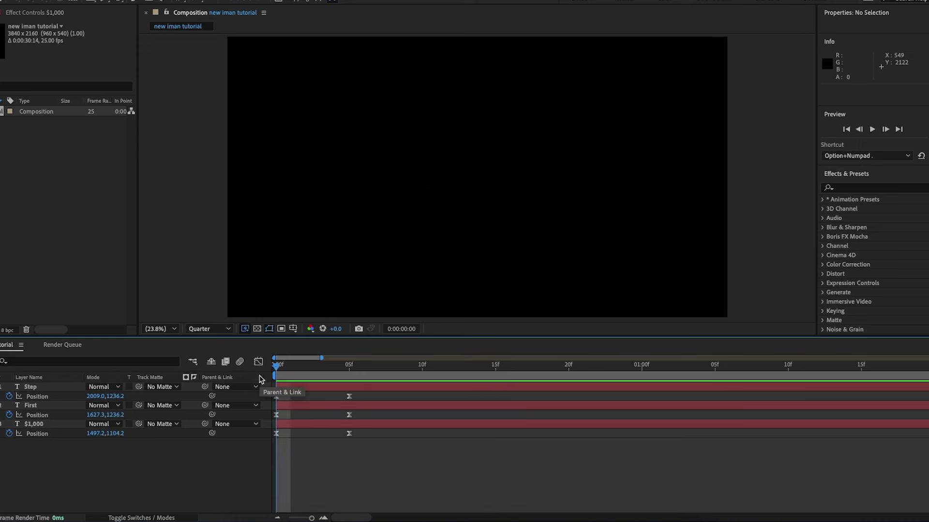
key(Page_Down)
key(Page_Down)
key(Page_Down)
key(Page_Down)
key(Page_Down)
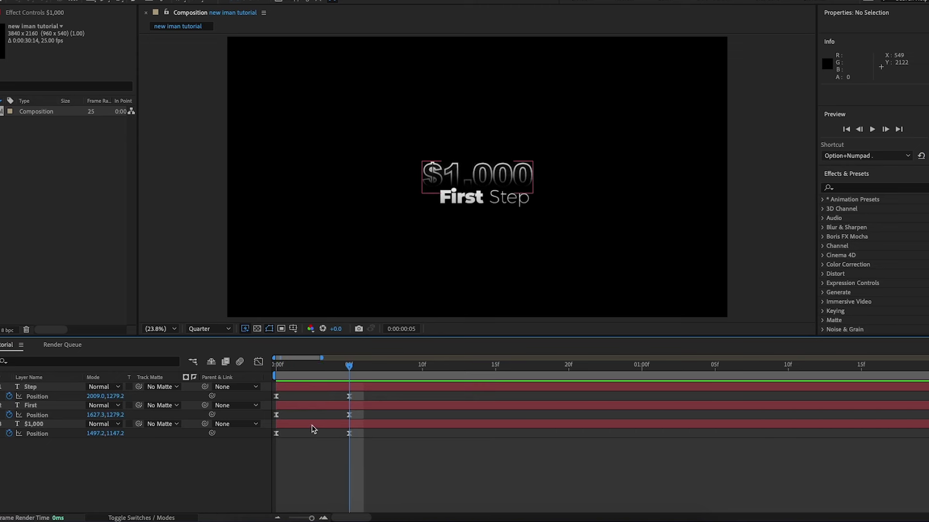
drag(312, 429, 387, 425)
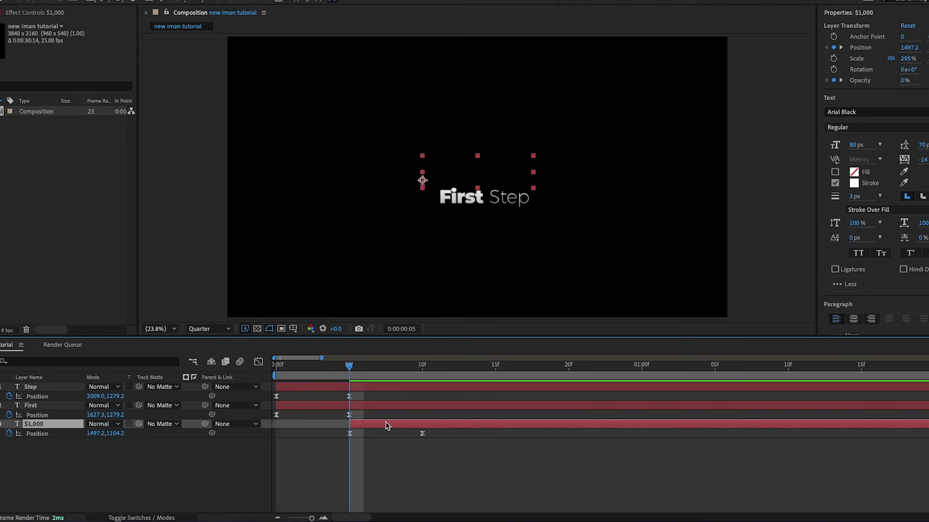
Shift the Step layer so that it starts at frame 10, and play back the staggered entrance.
key(Page_Down)
key(Page_Down)
key(Page_Down)
key(Page_Down)
key(Page_Down)
drag(404, 390, 533, 388)
key(space)
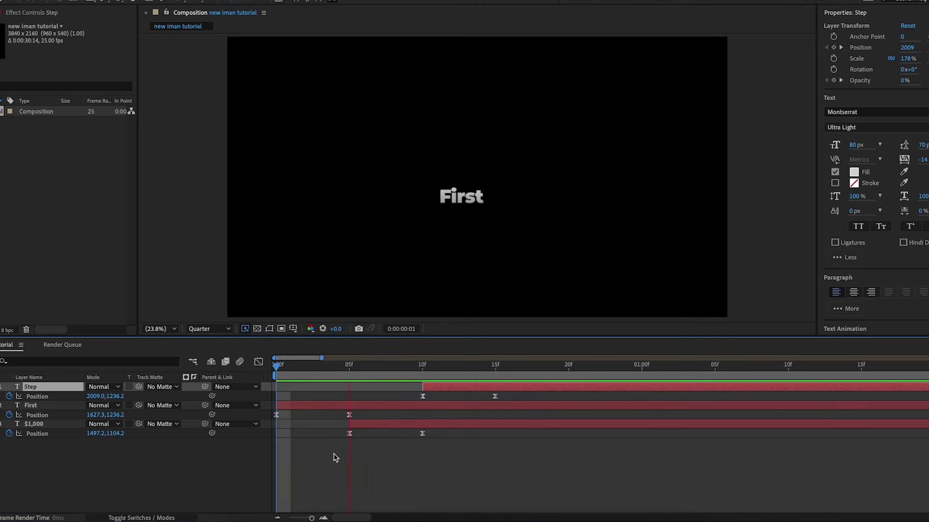
Tighten the stagger by moving the Step layer's start to frame 8 and the $1,000 layer's start to frame 3, and preview it.
drag(432, 390, 403, 389)
drag(400, 429, 371, 428)
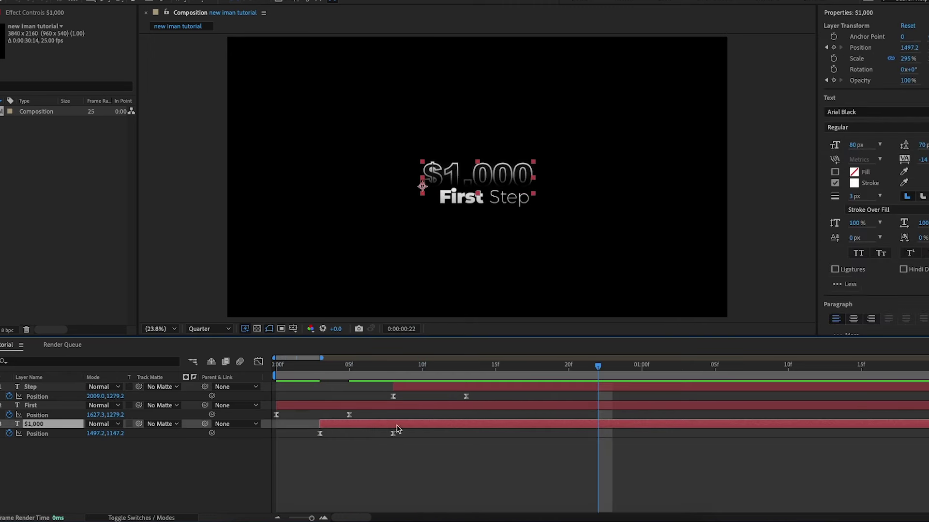
drag(610, 369, 83, 373)
key(space)
key(space)
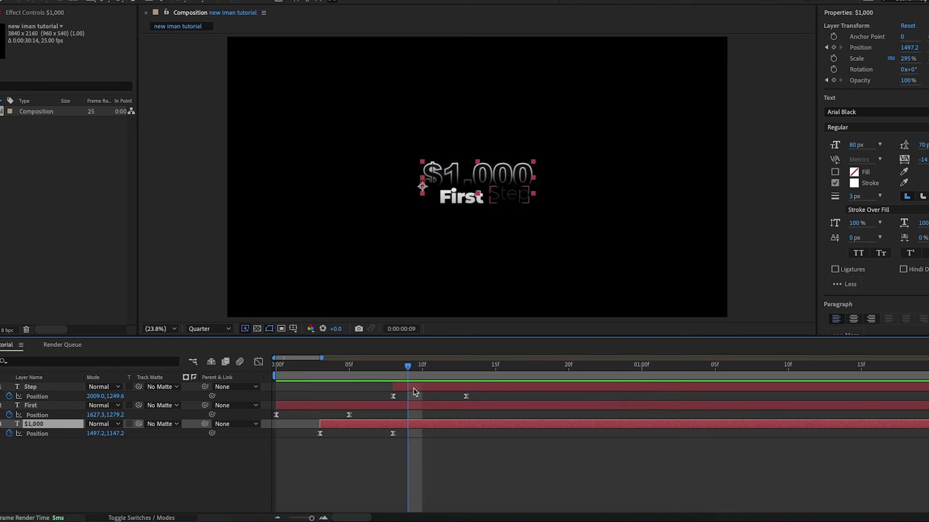
Replay the animation and move the Step layer's start to frame 6.
drag(409, 368, 231, 364)
key(space)
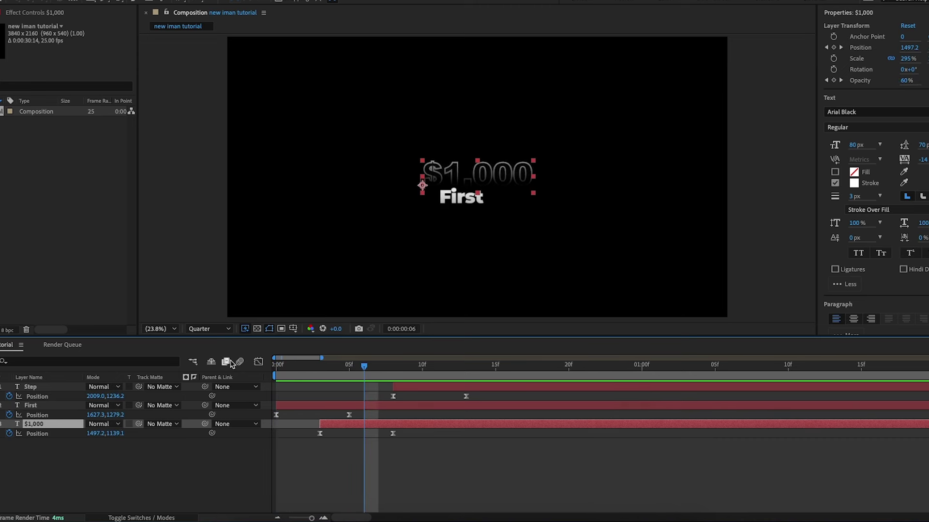
drag(413, 387, 274, 366)
key(space)
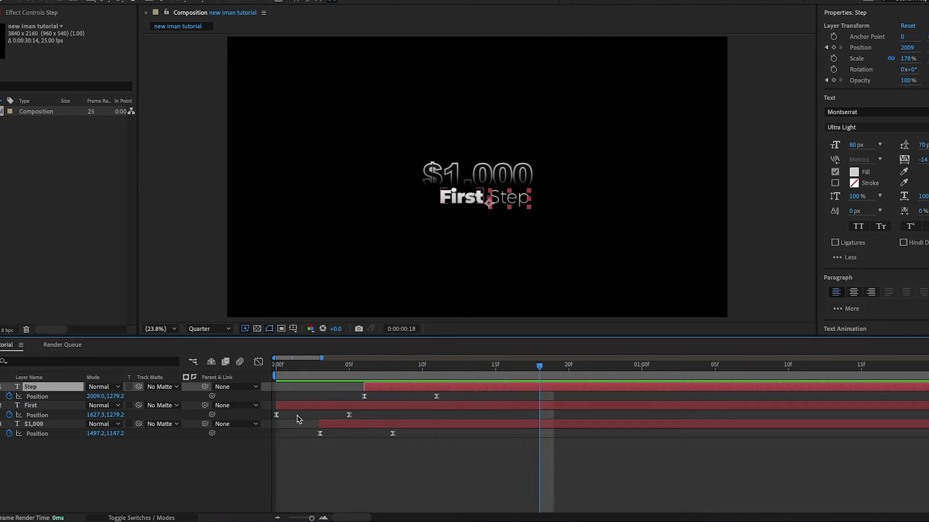
Pre-compose the three text layers into a new composition named "first".
click(39, 423)
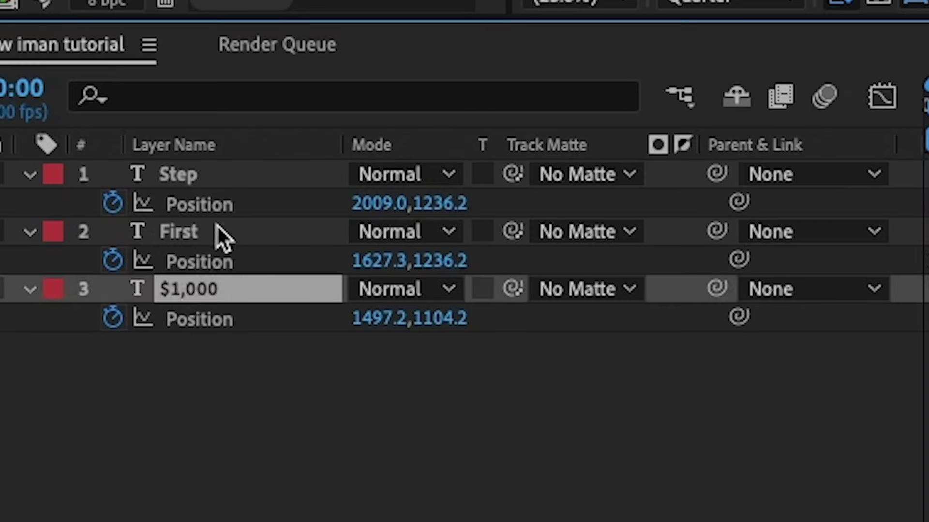
shift+click(267, 175)
right_click(267, 175)
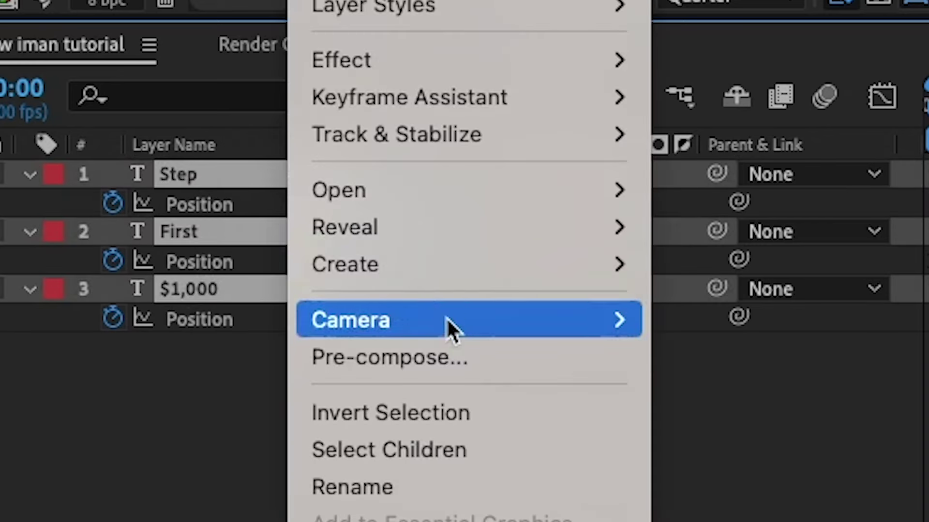
click(425, 358)
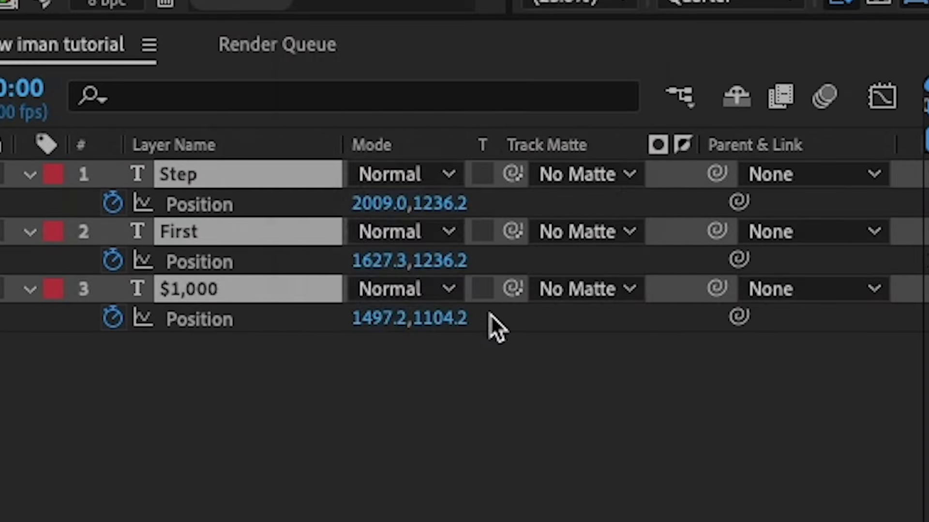
text(f)
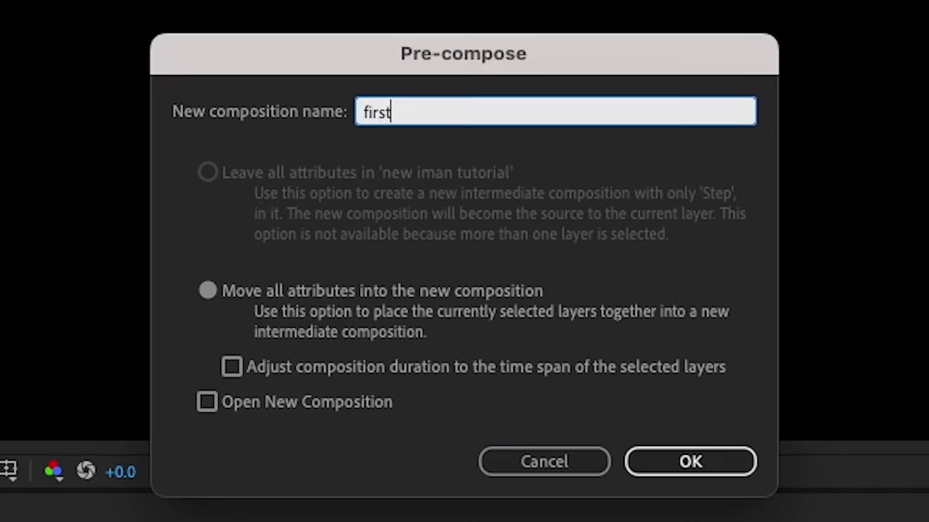
text(irst)
key(Return)
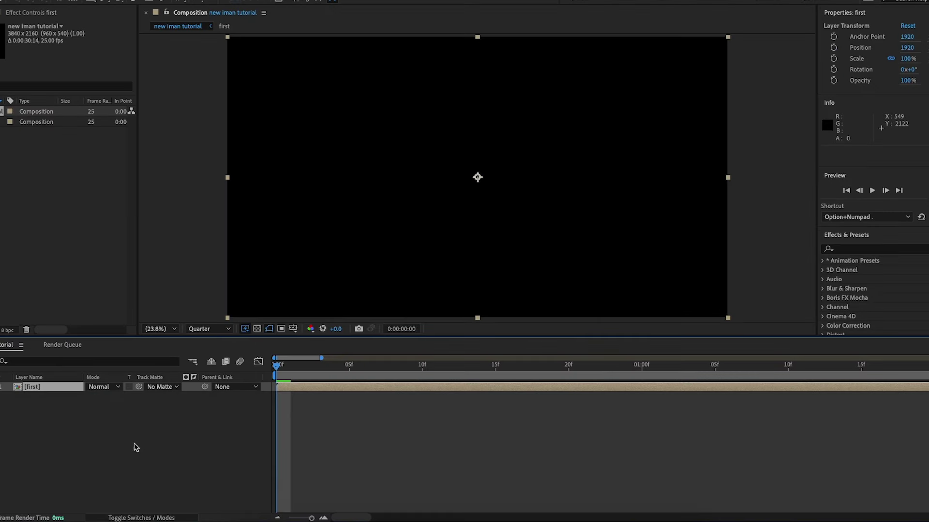
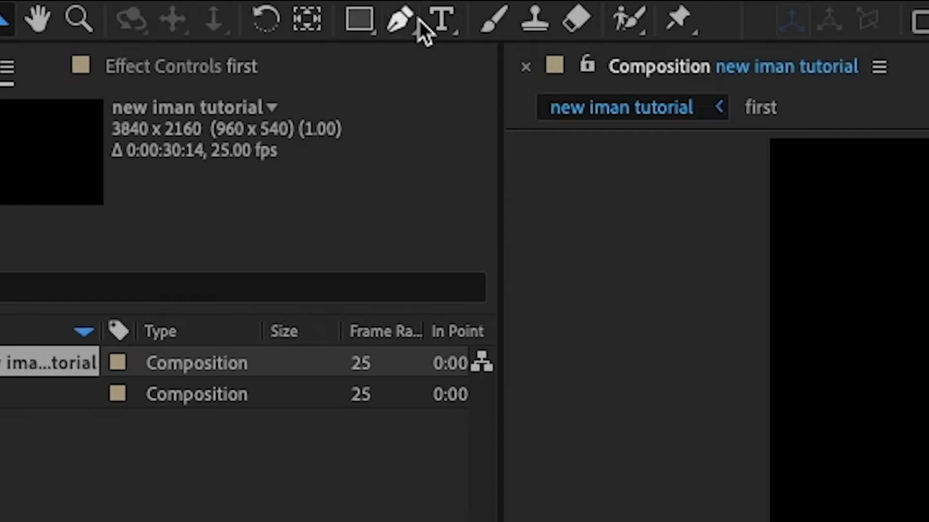
Draw a straight horizontal line with the Pen tool across the lower part of the frame at about Y 1728, extending past both sides.
click(104, 1)
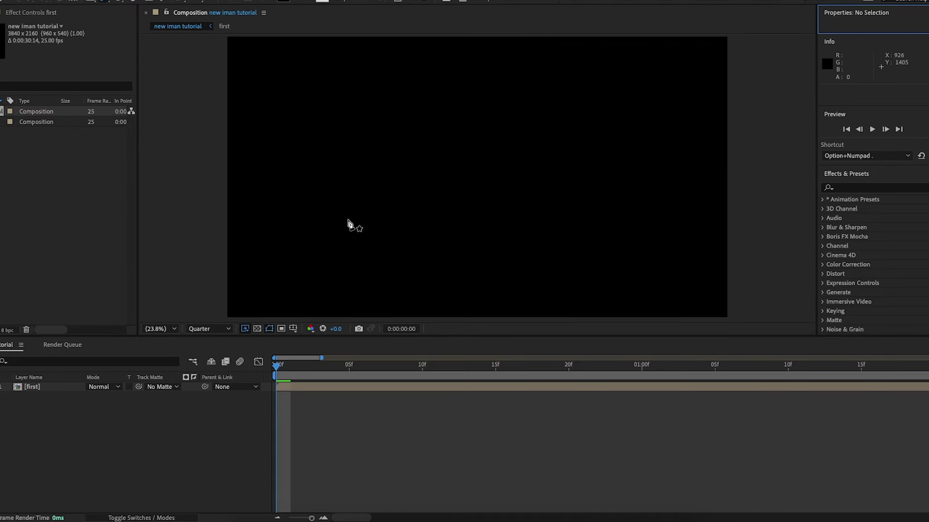
key(comma)
key(comma)
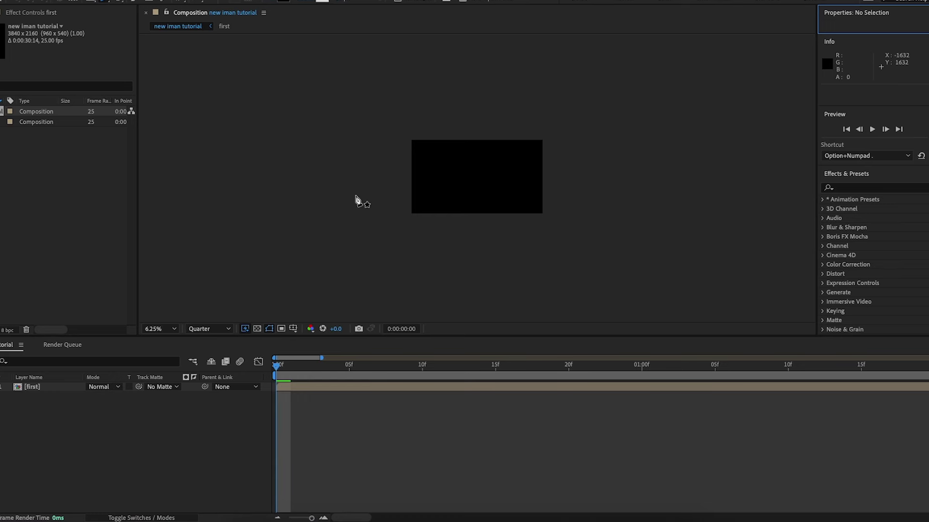
click(331, 198)
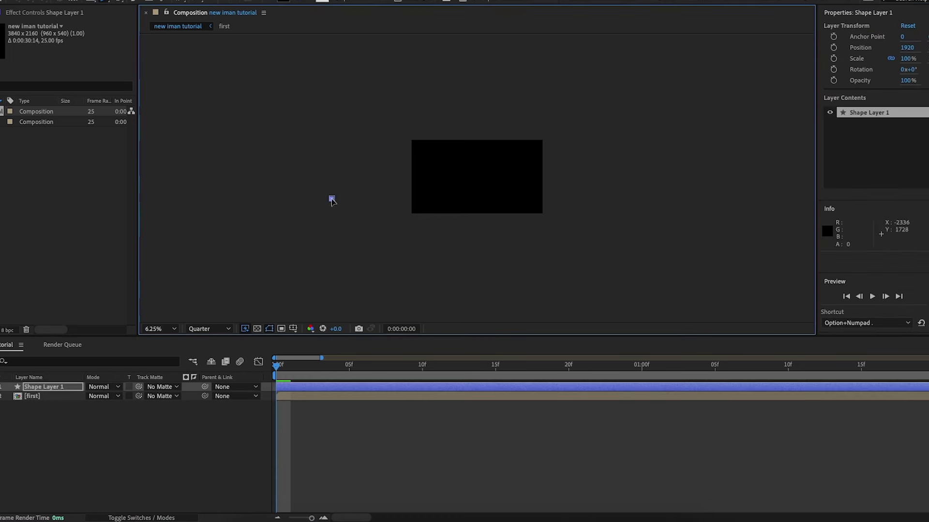
click(607, 198)
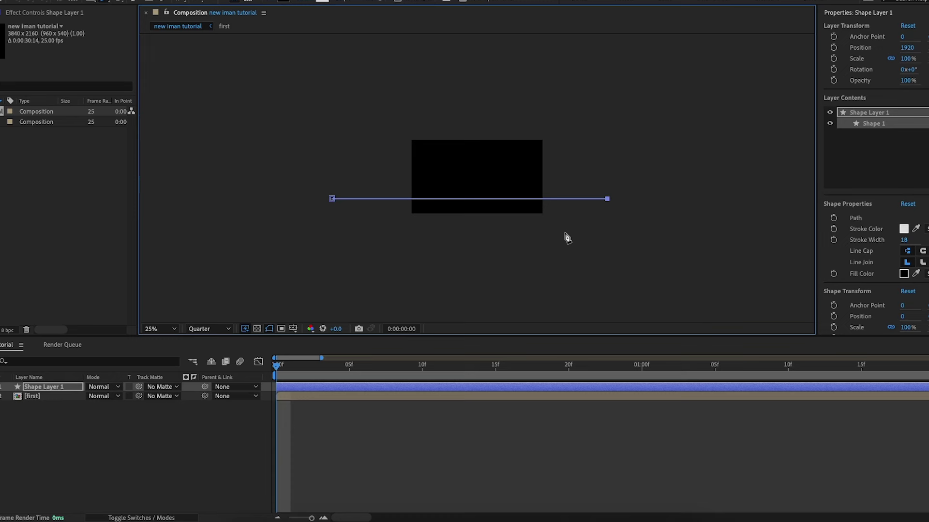
click(160, 329)
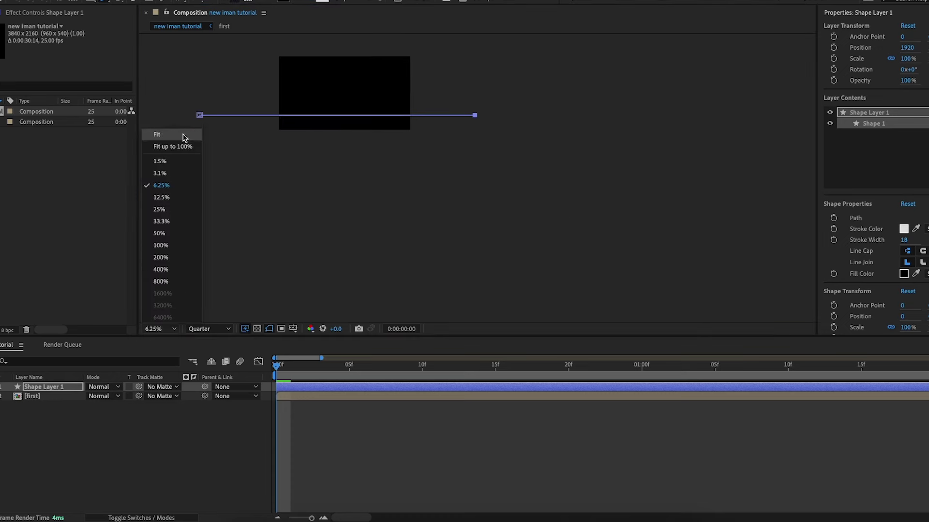
click(183, 147)
click(2, 1)
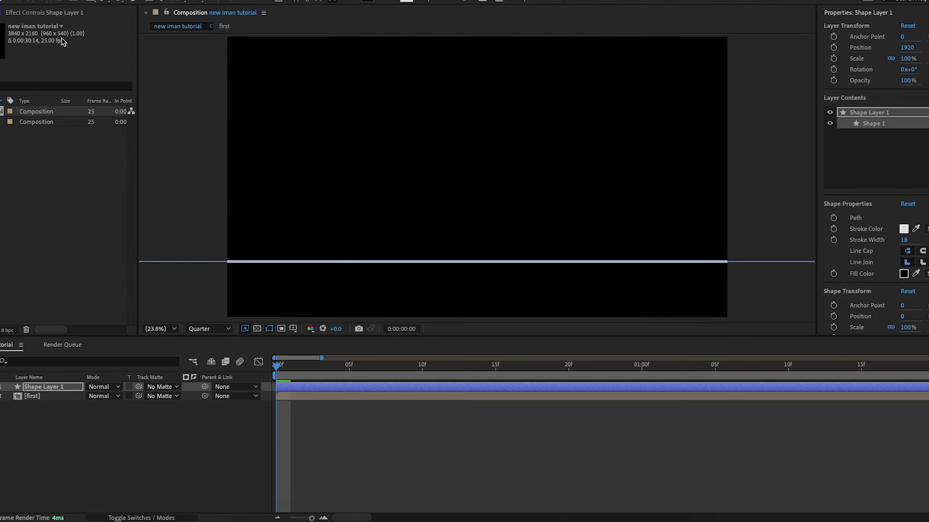
click(81, 209)
click(182, 207)
click(202, 294)
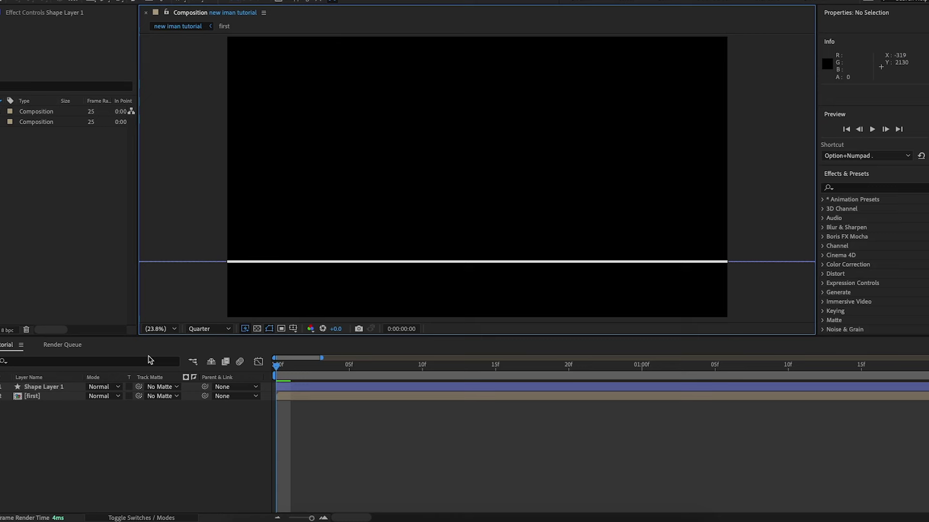
Thin the horizontal line by setting its stroke width to 5.
click(43, 386)
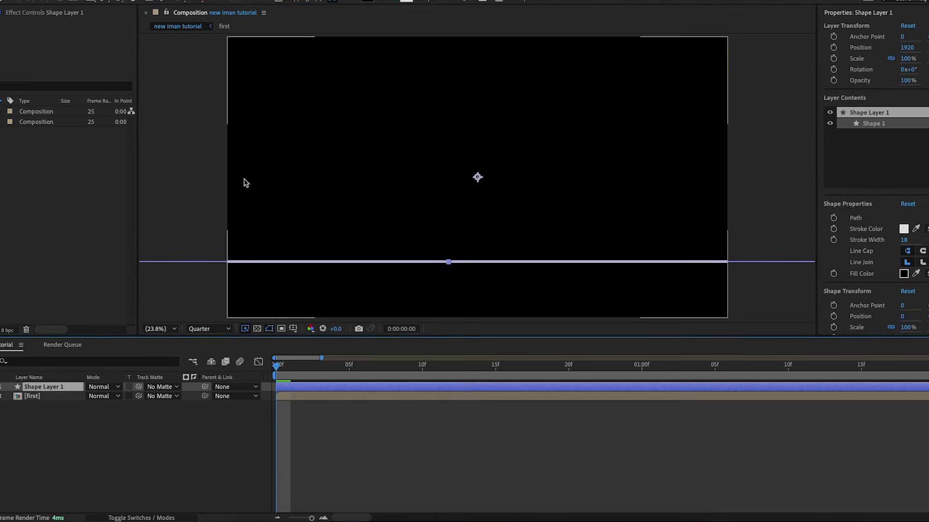
click(428, 2)
text(4)
key(Return)
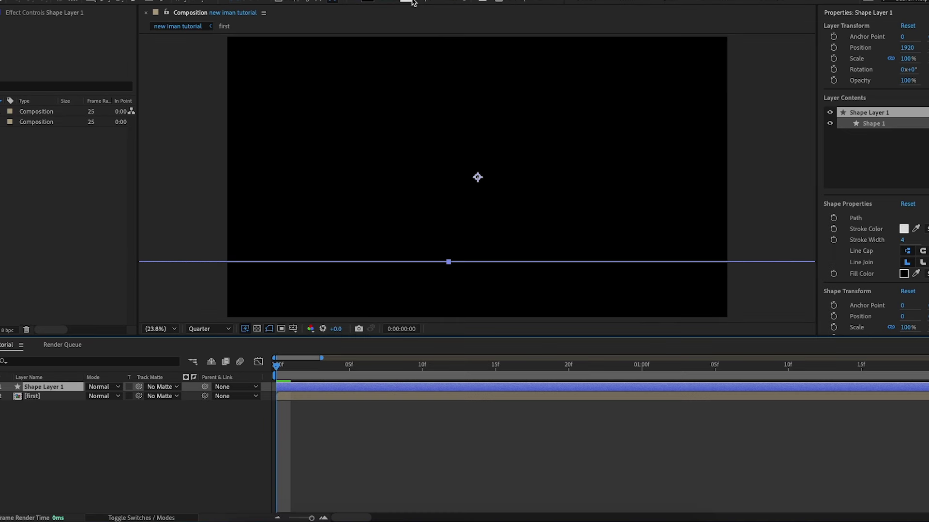
click(410, 23)
key(Return)
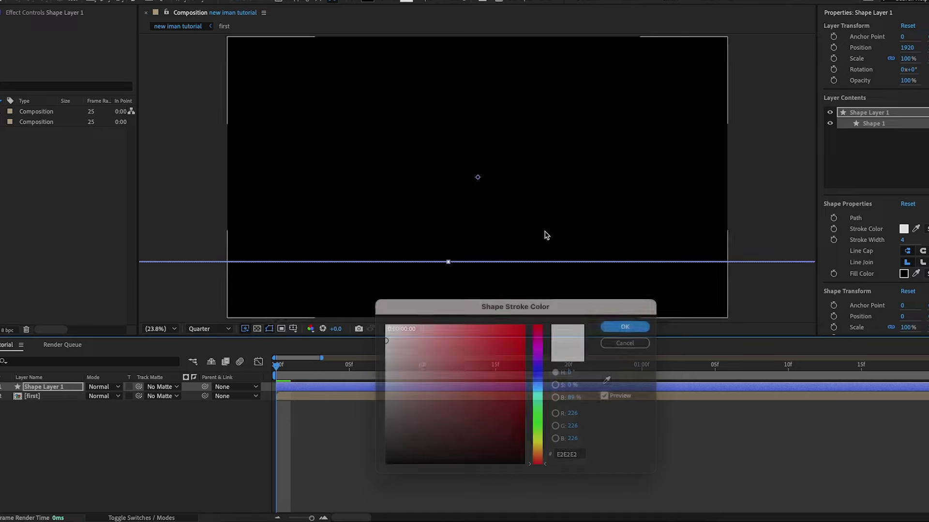
click(428, 3)
text(5)
key(Return)
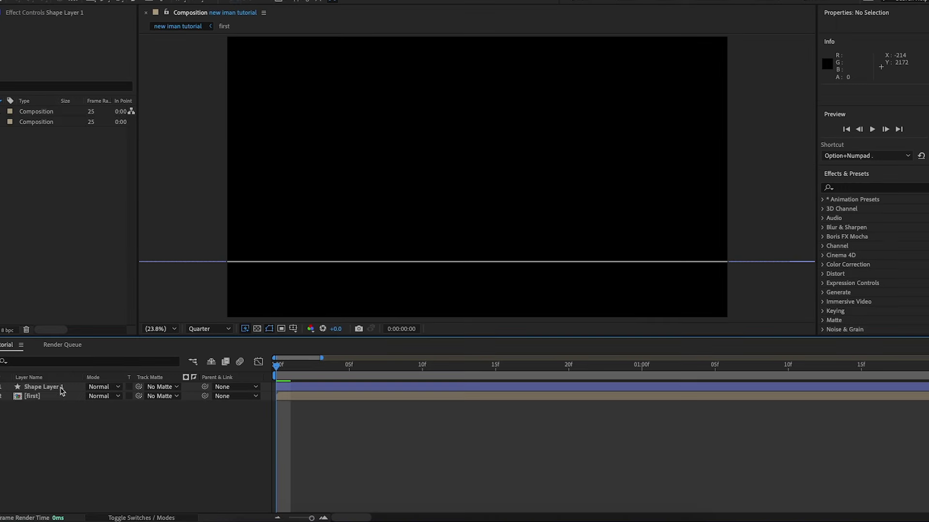
Lower the line by setting the shape layer's Y position to 1140.
click(60, 387)
key(p)
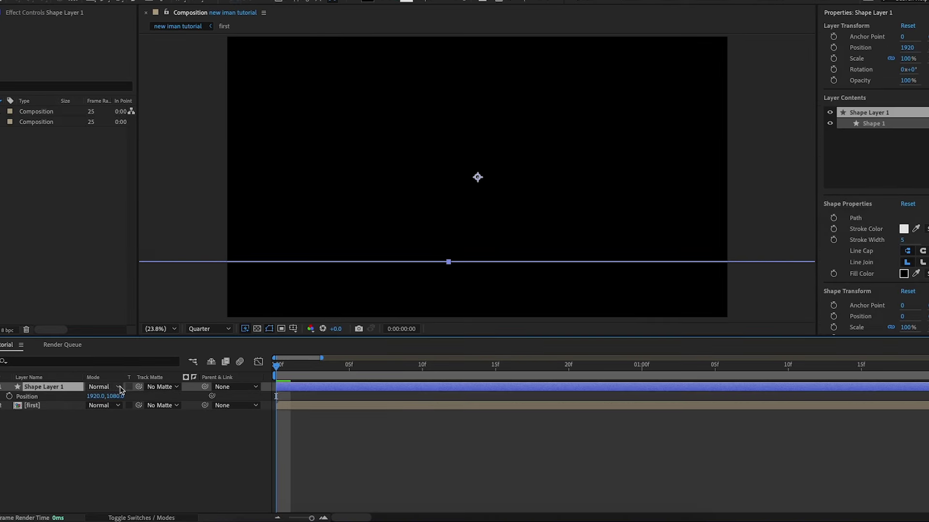
click(115, 397)
drag(115, 398, 144, 397)
click(148, 434)
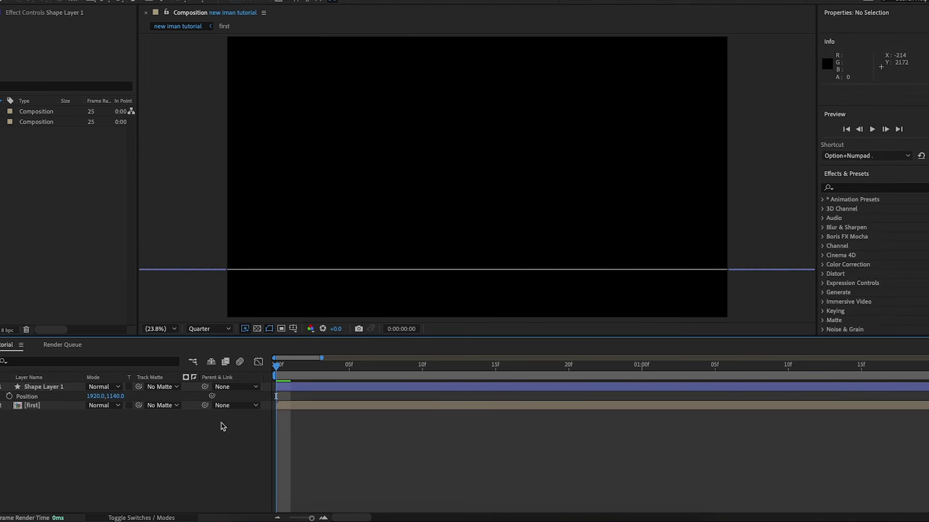
Set the shape layer's X position to 4225 so the line's starting end sits just outside the frame.
click(67, 386)
key(p)
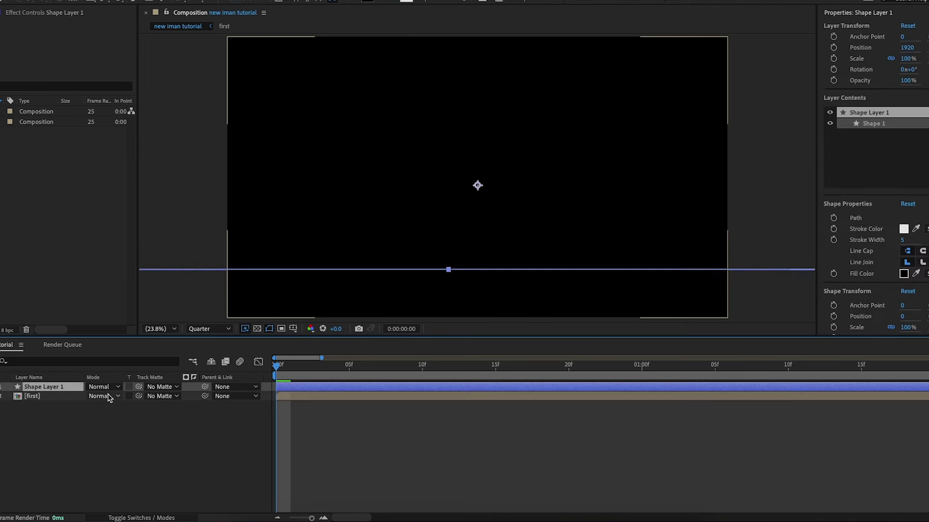
key(p)
drag(94, 397, 263, 396)
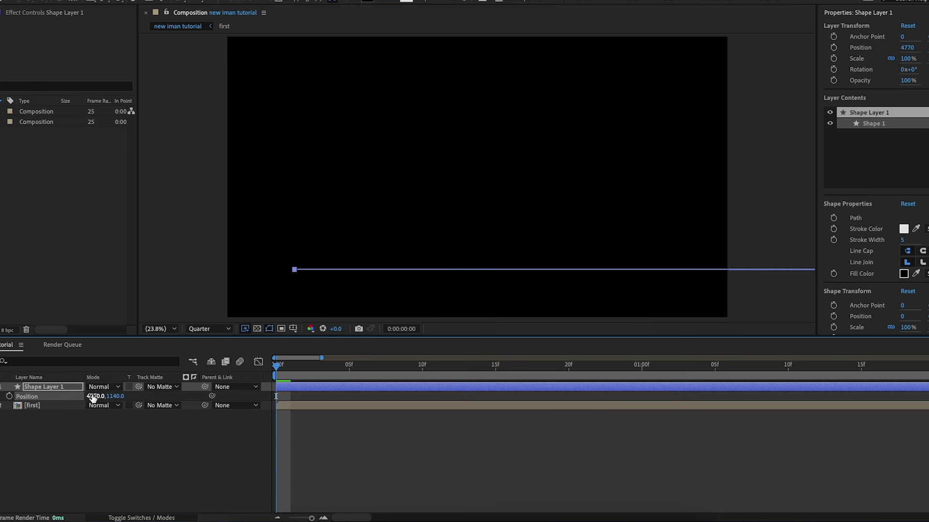
drag(93, 397, 777, 185)
click(122, 449)
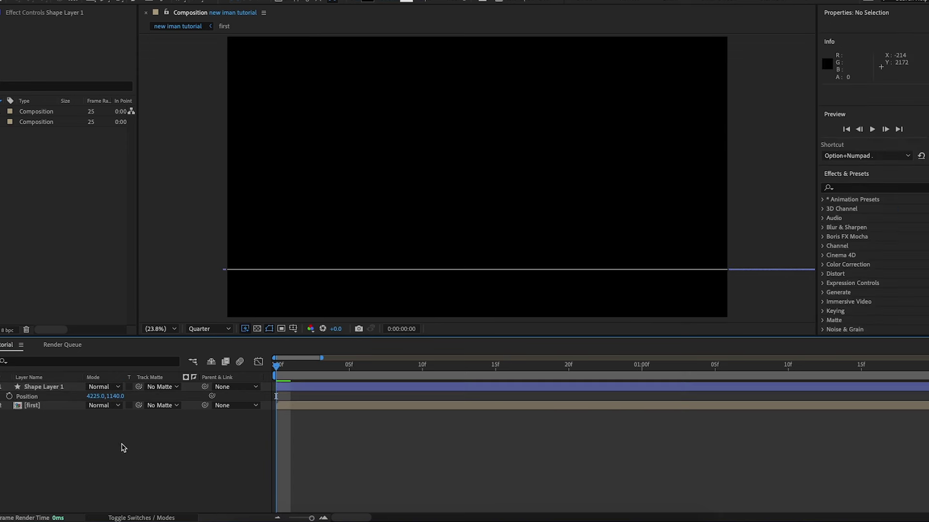
Keyframe the thin line's slide-in: position X 8116 at frame 0 and X 4225 at frame 16.
key(space)
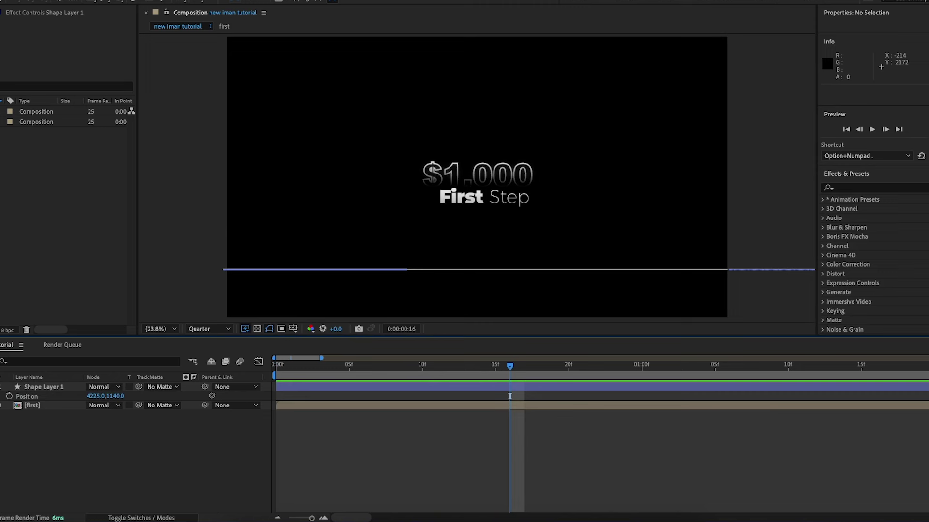
click(8, 397)
key(Home)
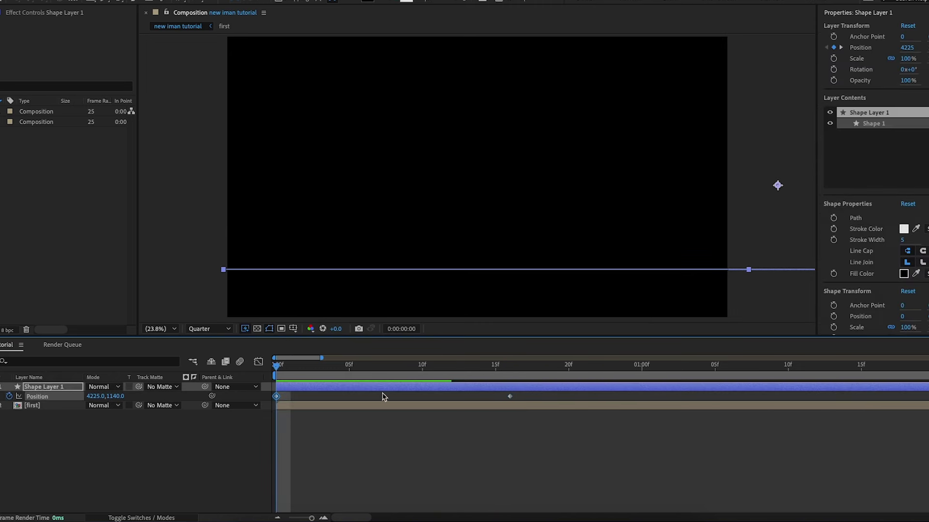
drag(93, 397, 290, 396)
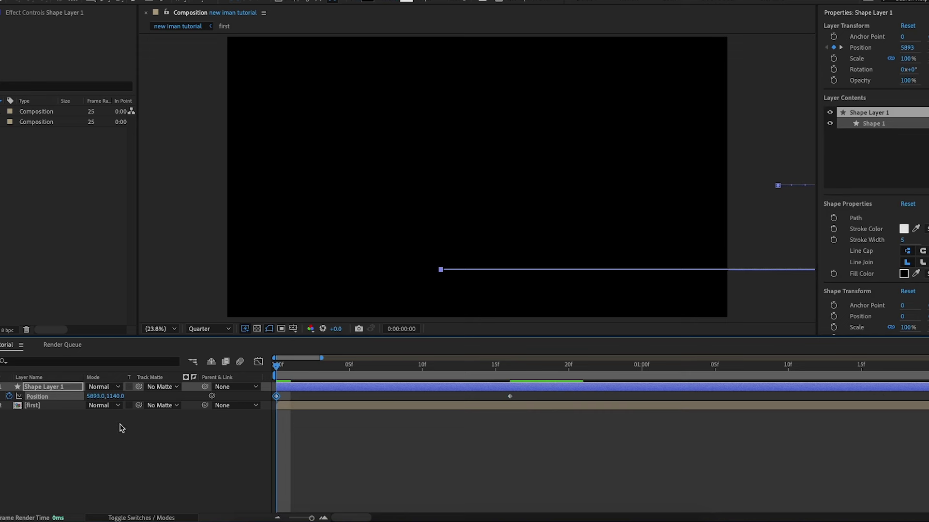
drag(91, 397, 403, 399)
click(319, 445)
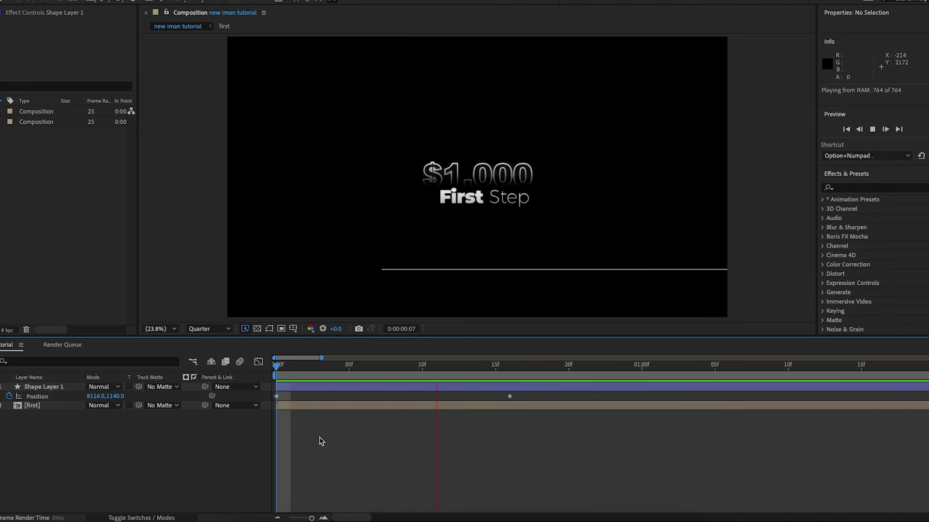
Preview the slide and shorten it by moving the line's end position keyframe to frame 11.
key(space)
drag(510, 397, 437, 397)
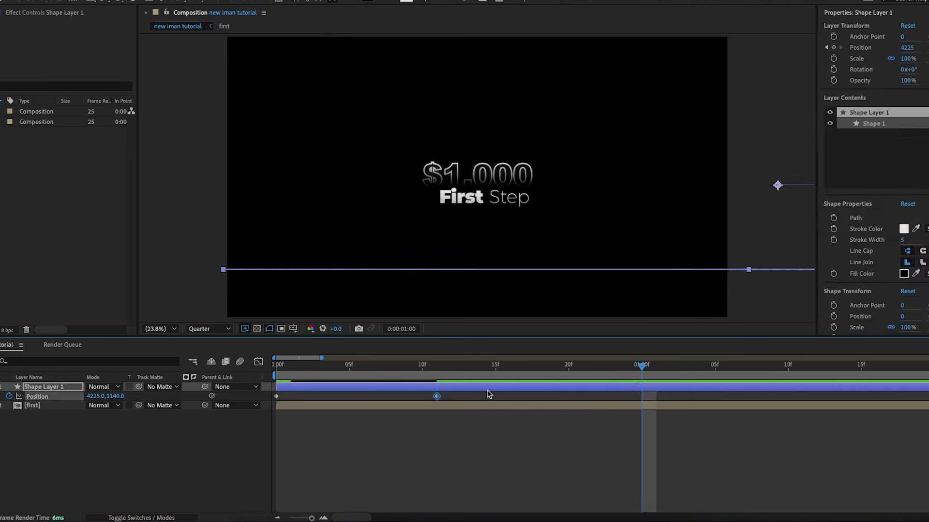
click(465, 396)
Ease both position keyframes and reshape the speed graph into a steep central peak with slow start and end.
click(247, 397)
click(258, 361)
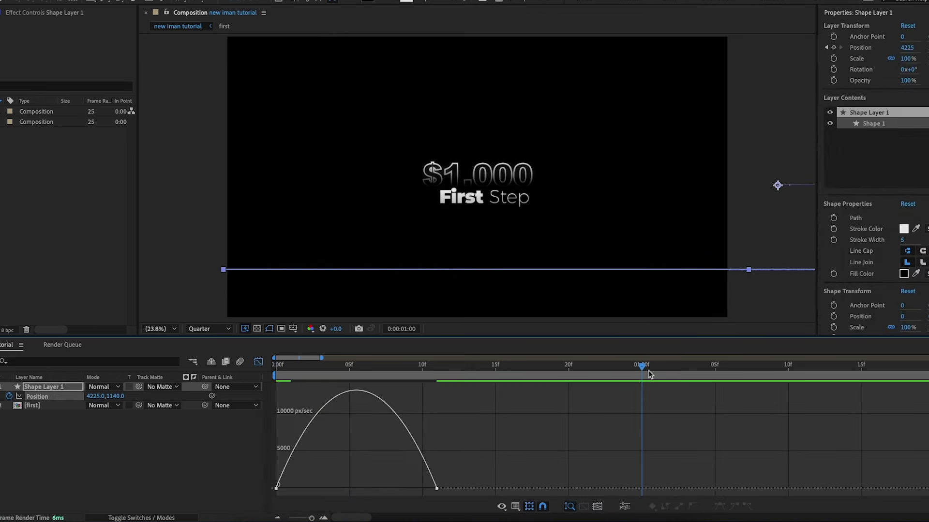
drag(650, 375, 355, 387)
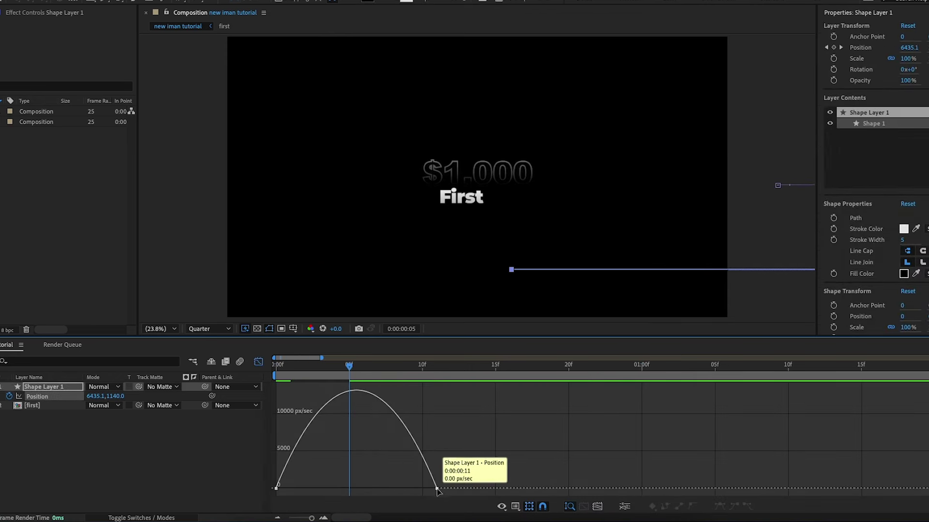
click(421, 466)
drag(418, 489, 382, 489)
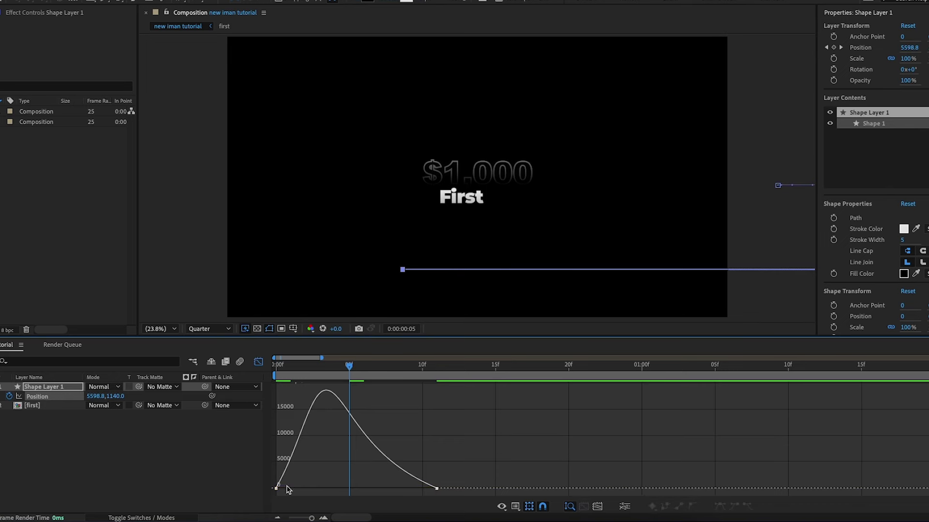
drag(300, 489, 323, 490)
key(space)
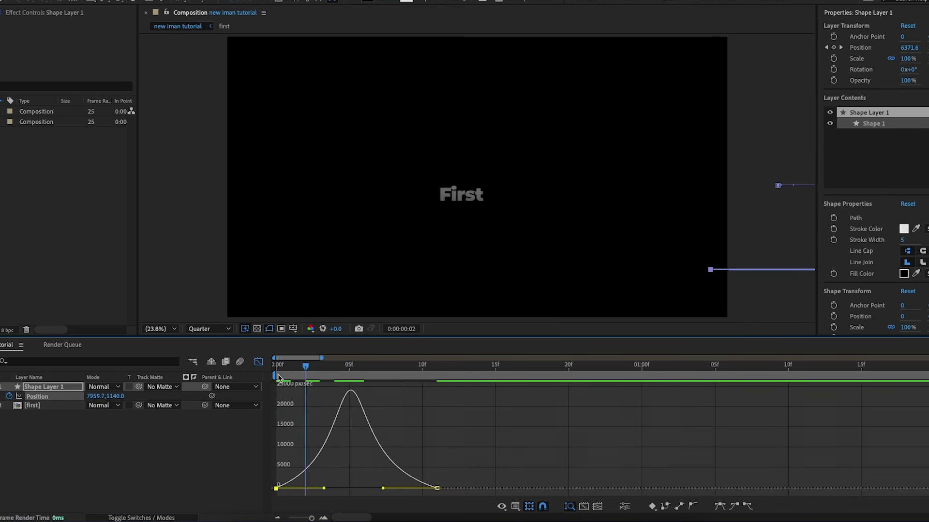
click(259, 362)
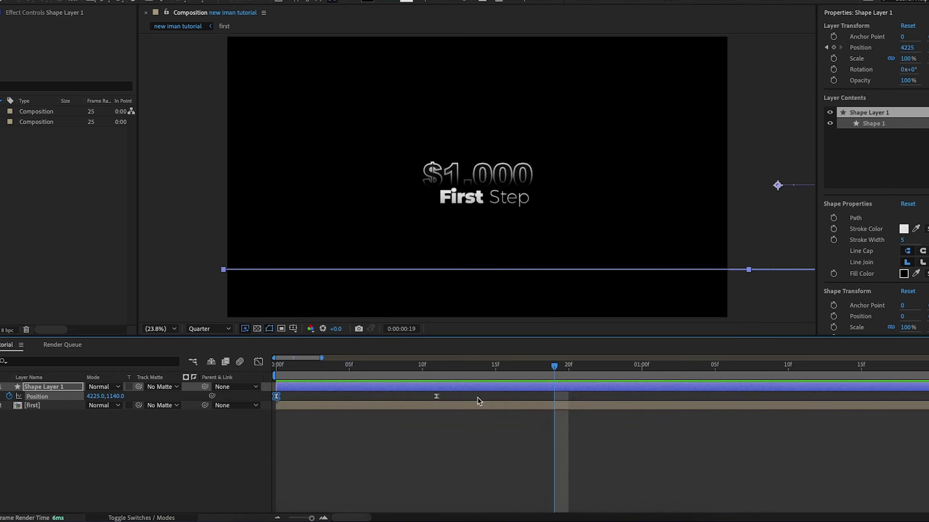
Speed up the line's slide by moving its end position keyframe to frame 8, and replay it from the start.
click(440, 400)
drag(437, 397, 393, 397)
key(space)
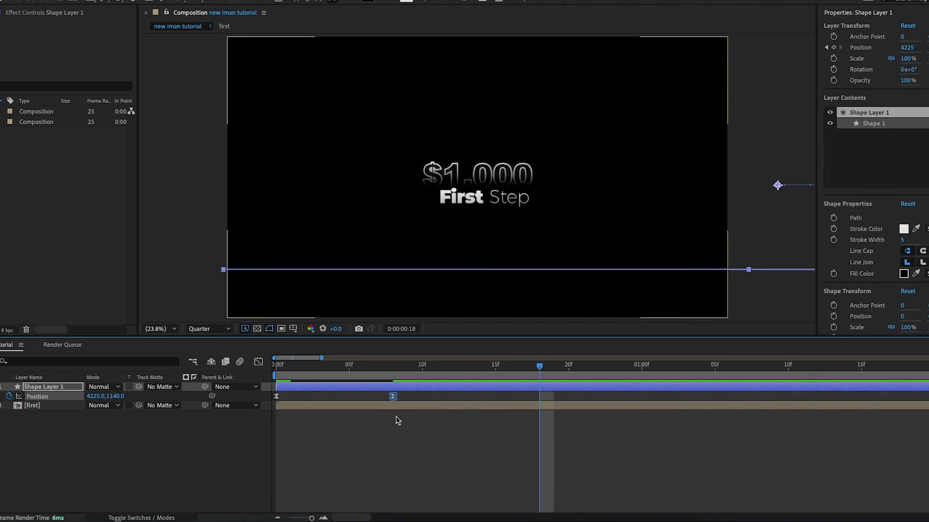
click(396, 421)
drag(339, 367, 272, 369)
key(space)
At frame 10, draw a short horizontal Pen line on a new shape layer over the thin line, from about X 753 to 1526.
click(422, 364)
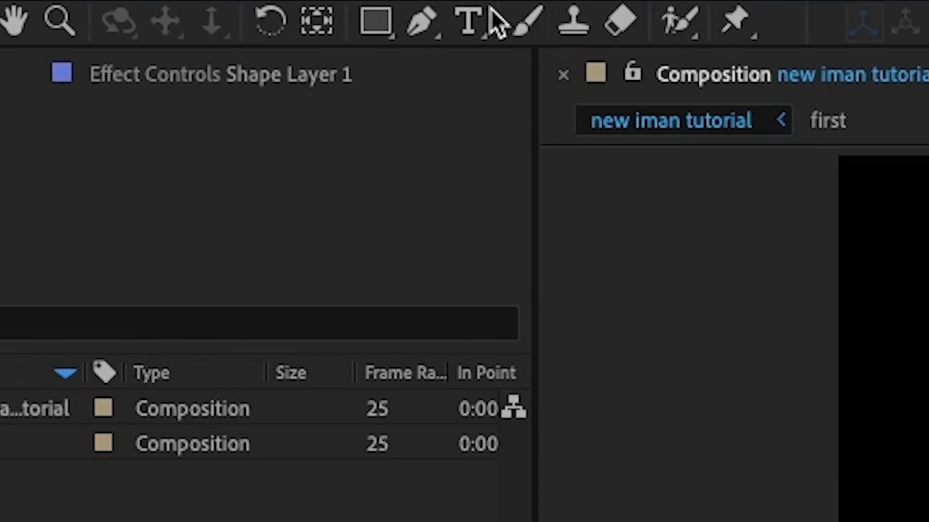
key(g)
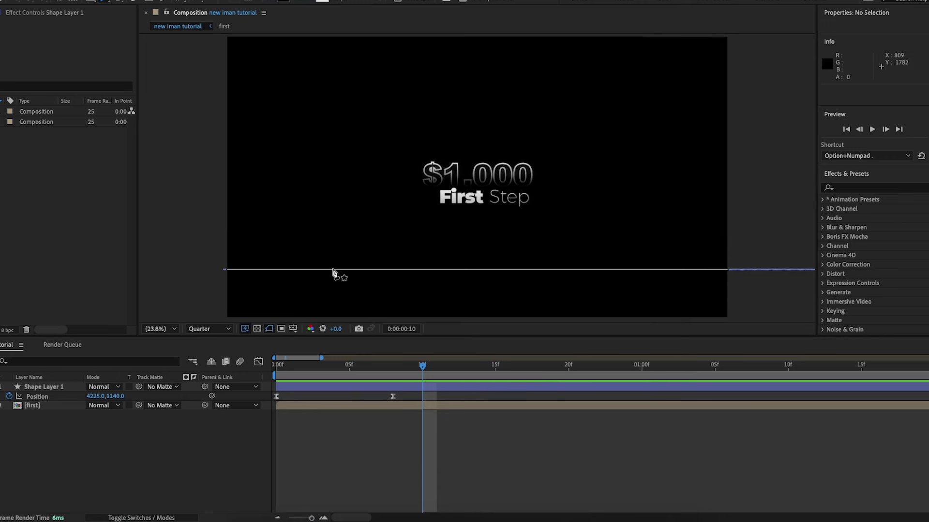
click(326, 269)
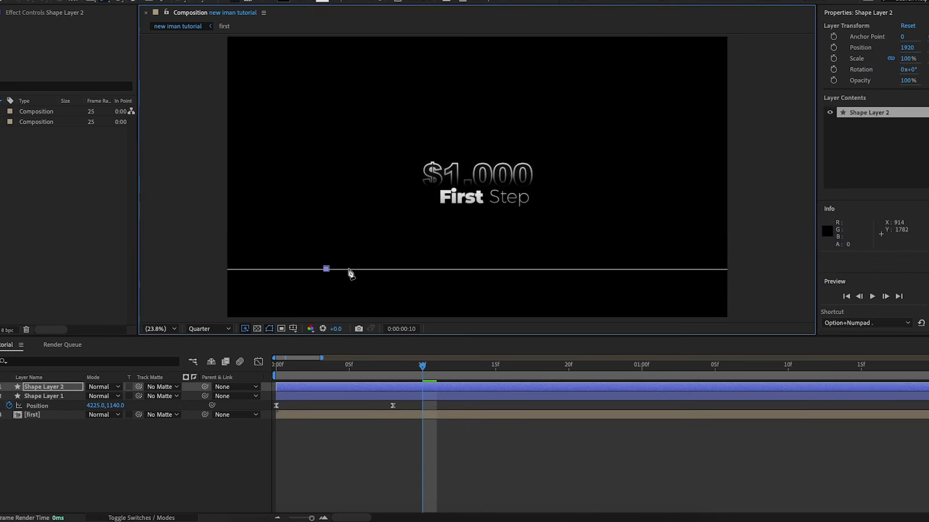
click(426, 269)
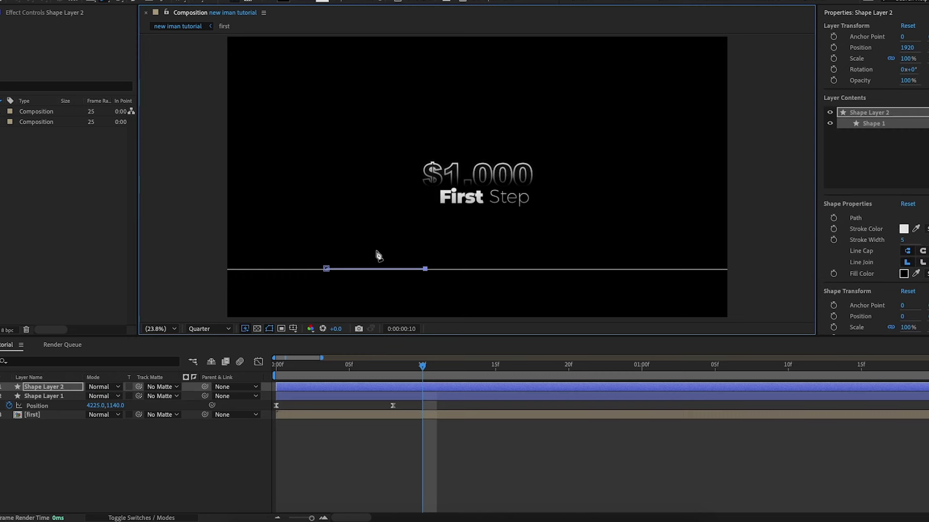
Set the short line's fill to None and its stroke color to red.
click(410, 229)
click(501, 291)
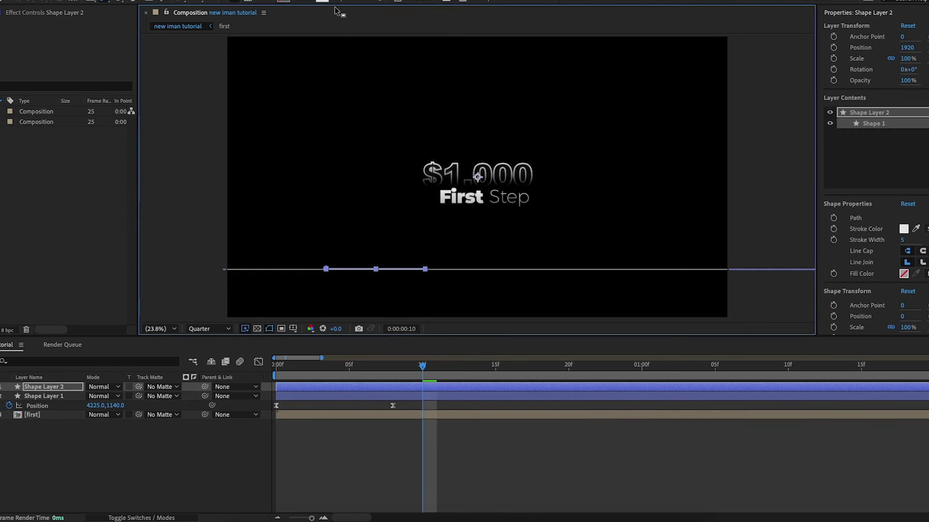
click(903, 229)
click(523, 326)
click(624, 327)
click(142, 457)
Thicken the short red line by setting its stroke width to 15.
click(60, 390)
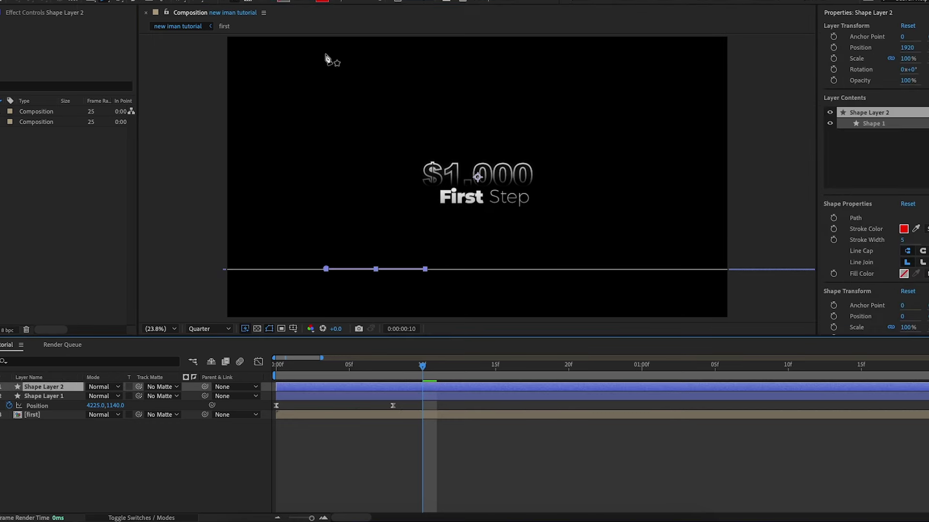
drag(340, 2, 345, 1)
click(231, 469)
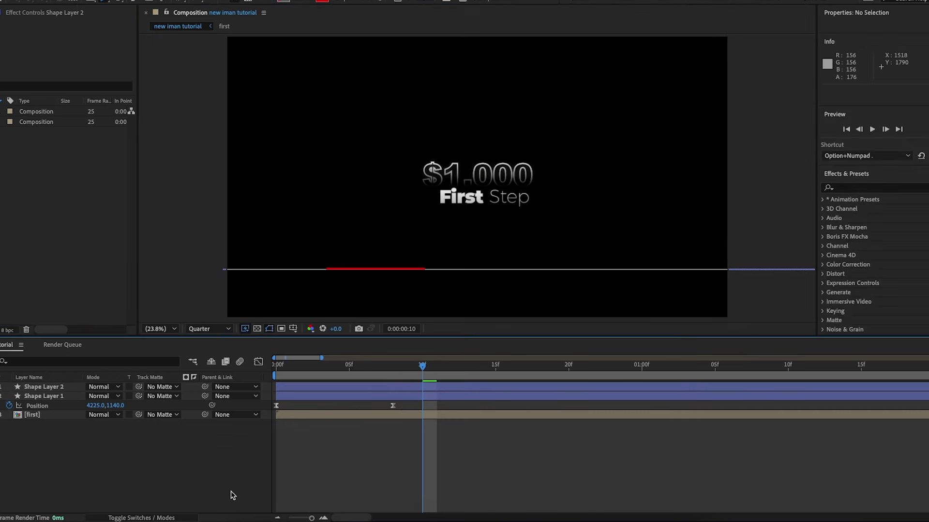
Center the red line vertically on the thin line by setting its Y position to 1086.
key(period)
key(period)
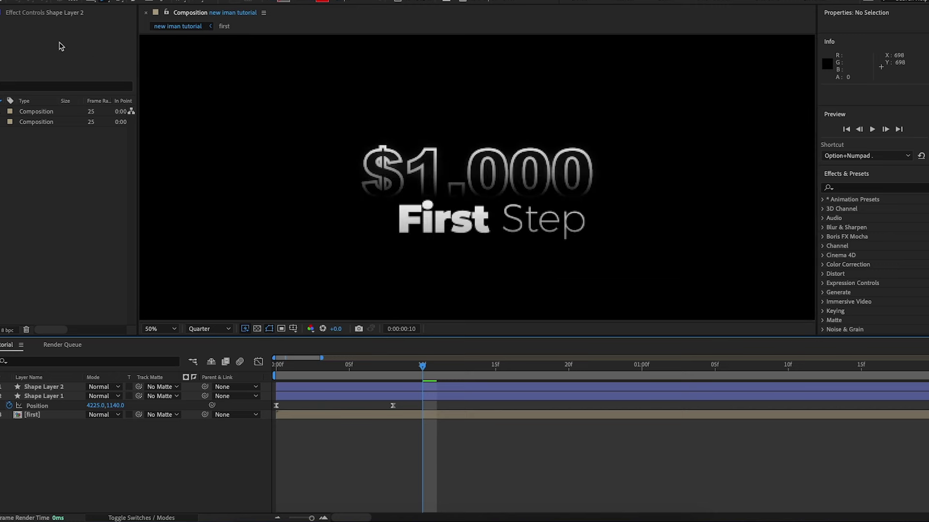
click(6, 2)
drag(404, 296, 427, 129)
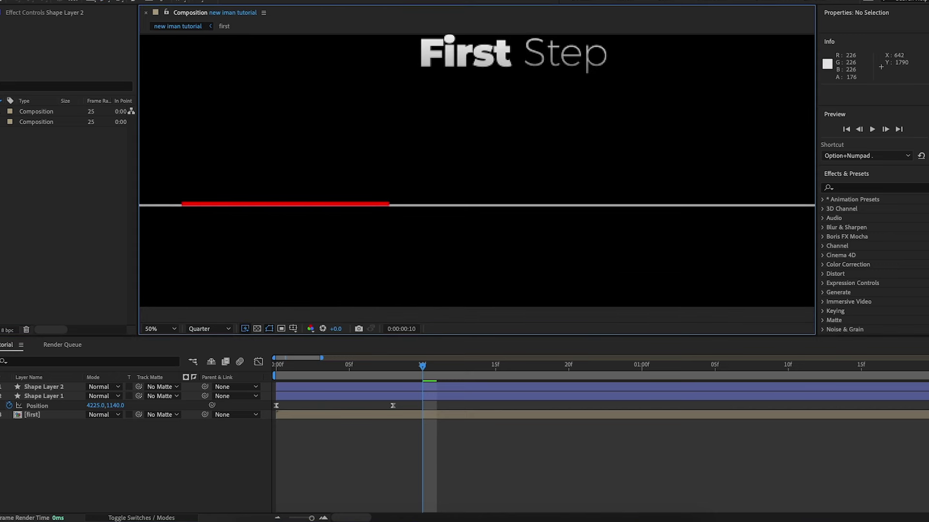
key(v)
click(51, 387)
key(p)
drag(118, 396, 123, 396)
click(130, 474)
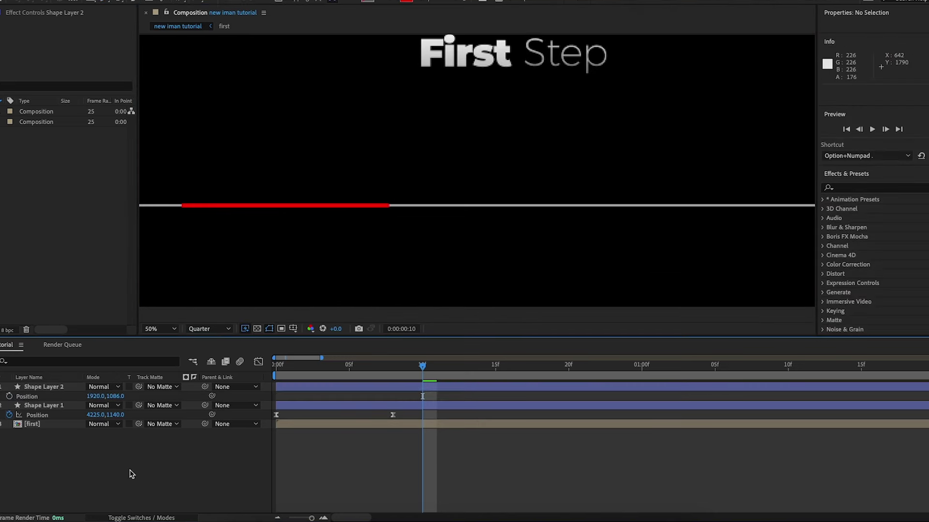
Lengthen the red line to 111.9% horizontal scale and shift it to X position 2030.
key(shift+slash)
click(384, 269)
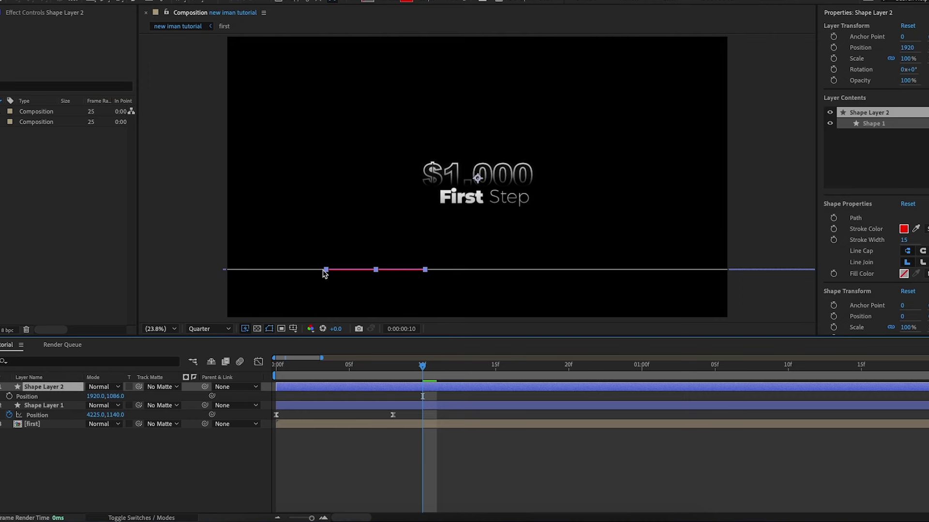
drag(324, 273, 319, 273)
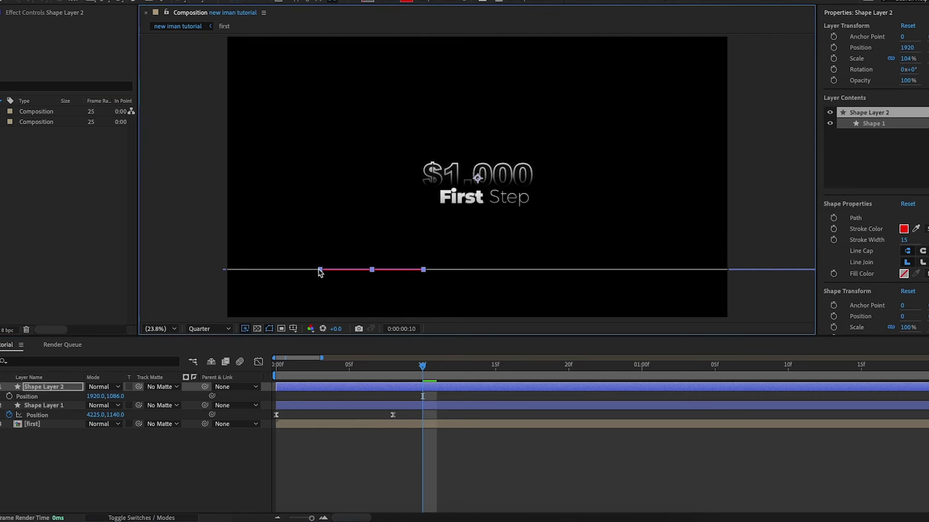
click(232, 473)
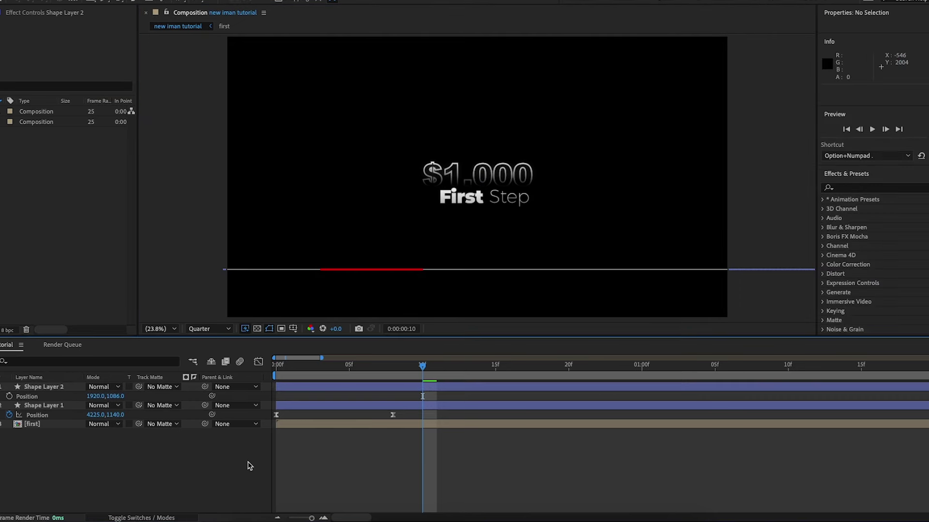
click(342, 271)
drag(319, 273, 317, 273)
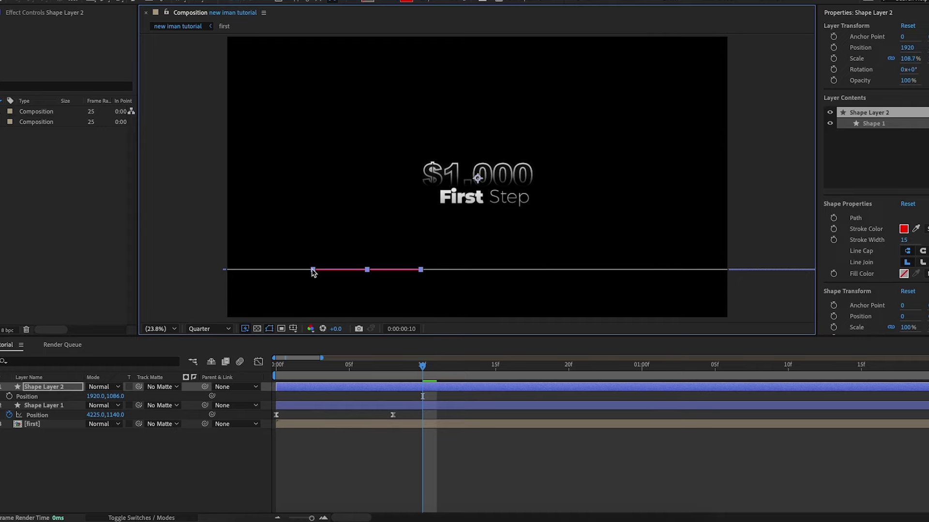
click(234, 508)
Apply the Glow effect to the red line and set its glow radius to 57.
click(858, 190)
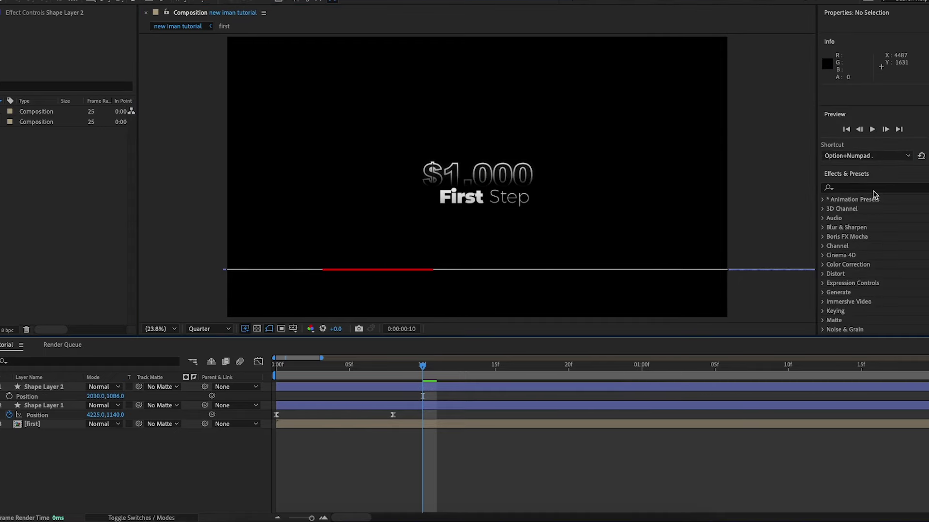
text(glow)
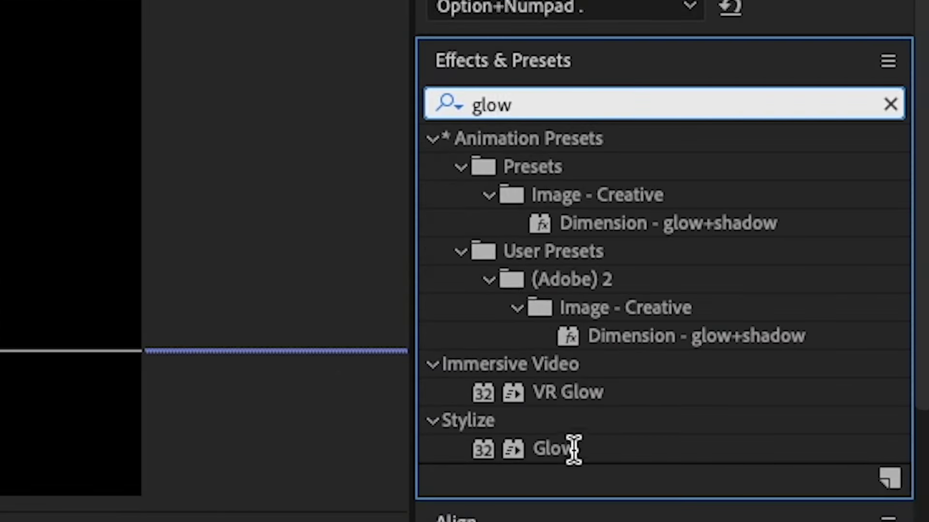
drag(573, 448, 232, 312)
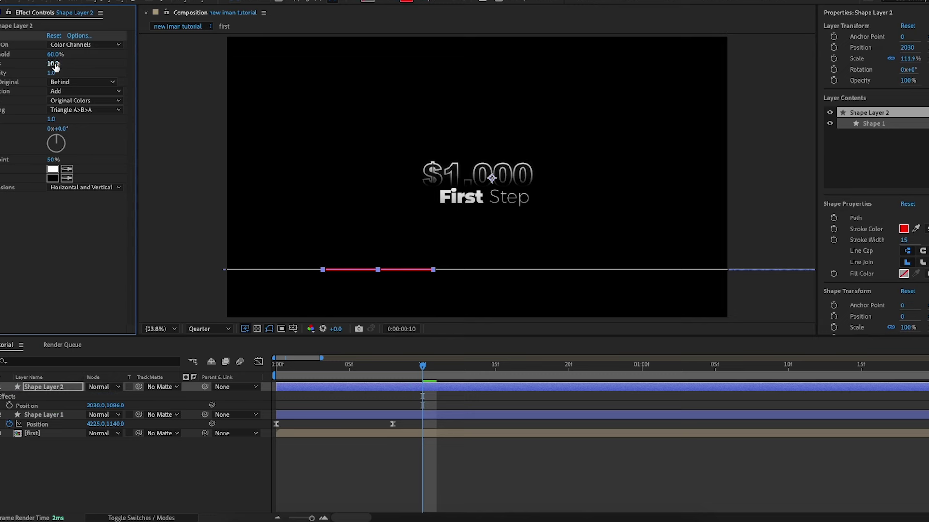
click(210, 143)
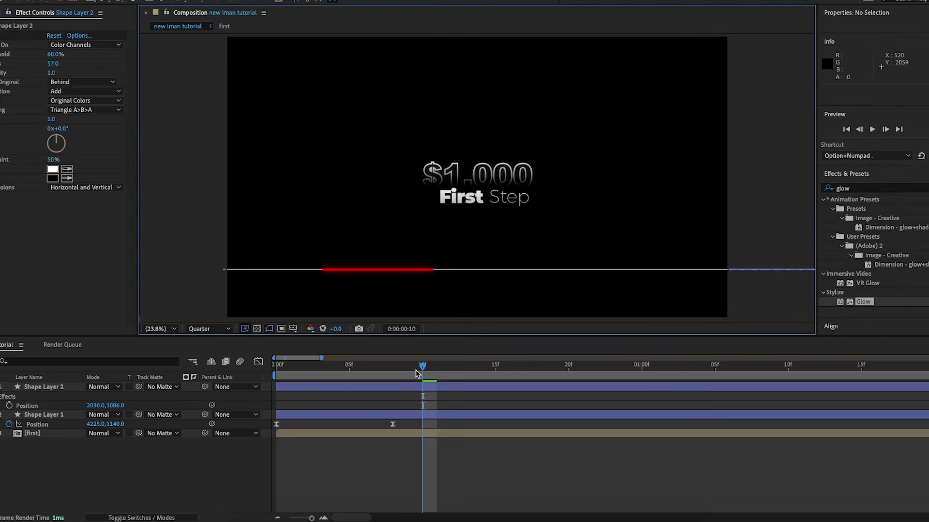
Return to frame 0, add Trim Paths to the red line's shape layer and expand its properties.
drag(424, 372, 274, 375)
click(52, 388)
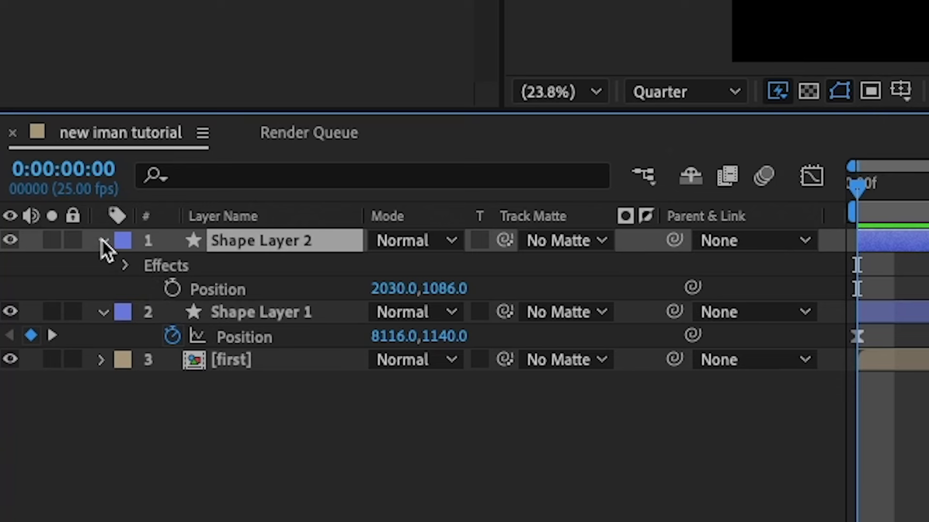
click(102, 241)
click(104, 241)
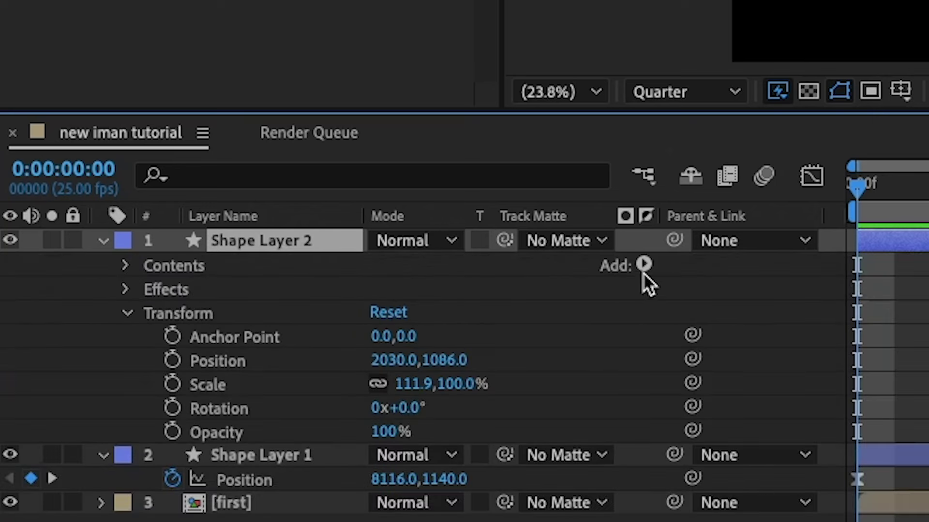
click(644, 265)
click(716, 437)
click(151, 313)
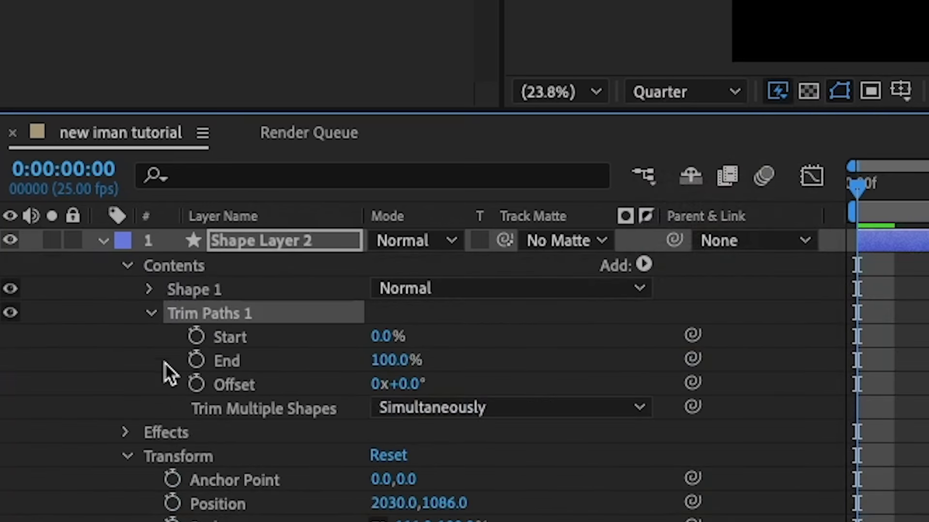
Keyframe the Trim Paths End from 0% at frame 0 to 100% at 0:00:01:05, with Easy Ease on both keyframes.
click(197, 360)
drag(392, 361, 34, 360)
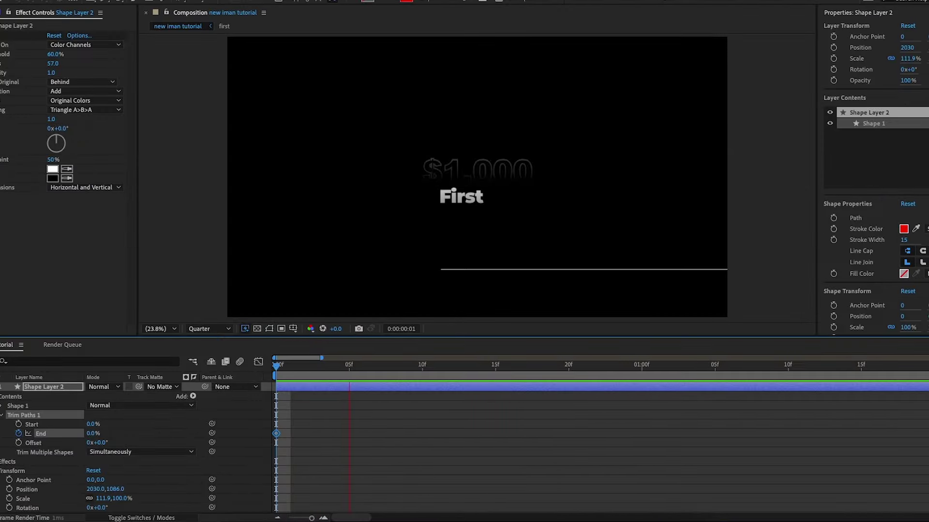
key(space)
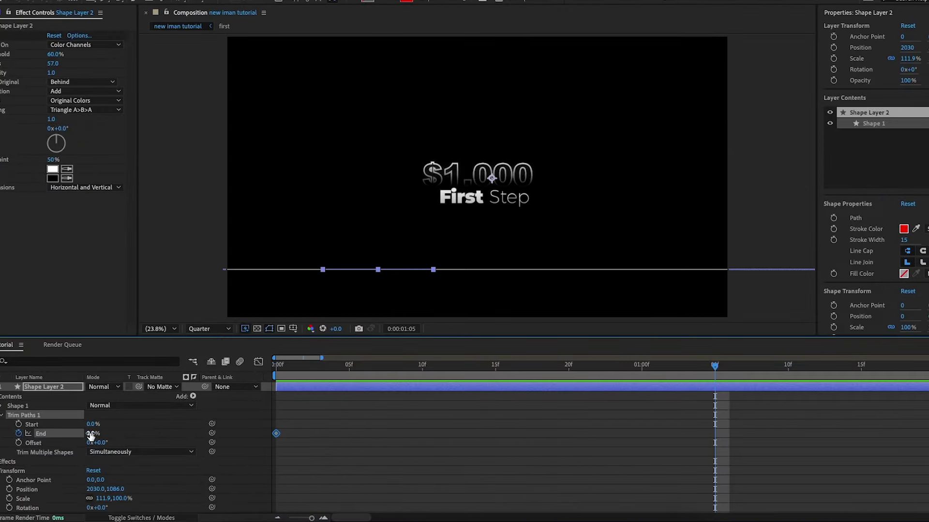
drag(91, 434, 257, 449)
key(F9)
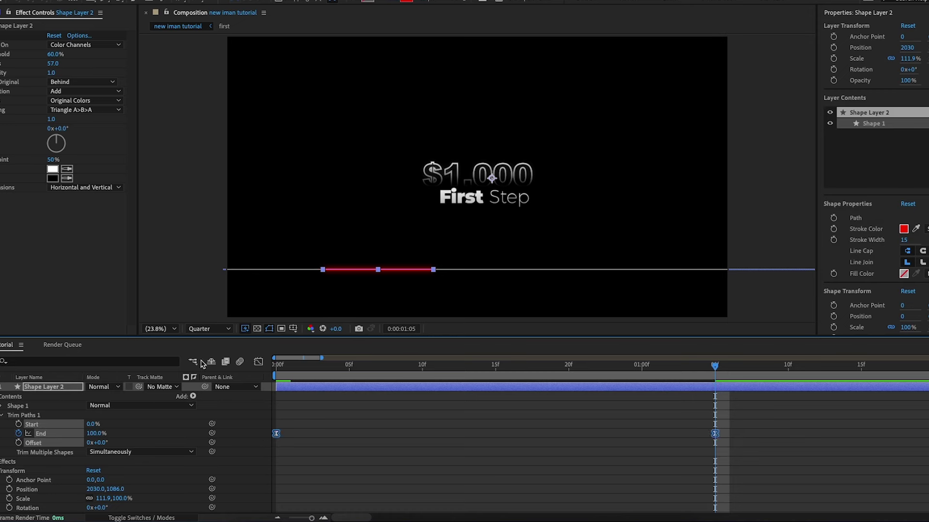
Reshape the red line's Trim Paths End speed graph into a steep peak midway between its keyframes and preview it.
click(260, 363)
click(494, 381)
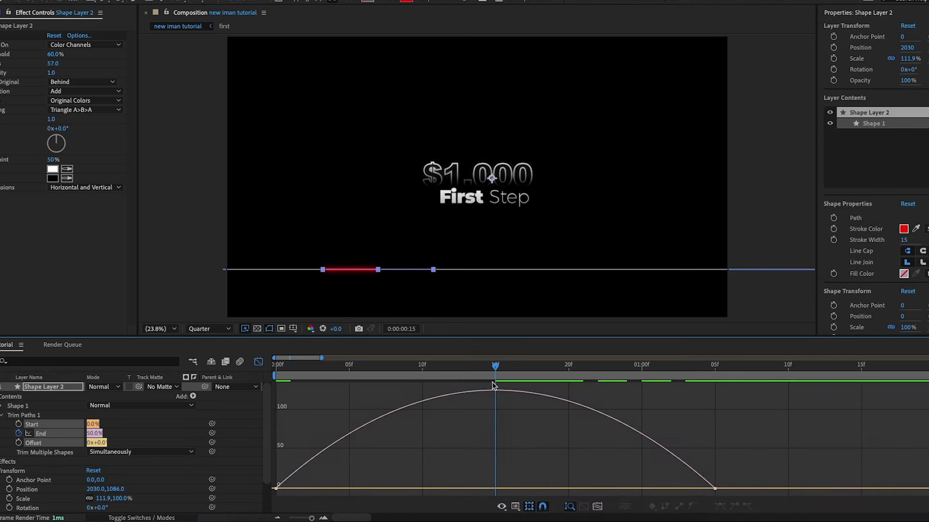
click(277, 518)
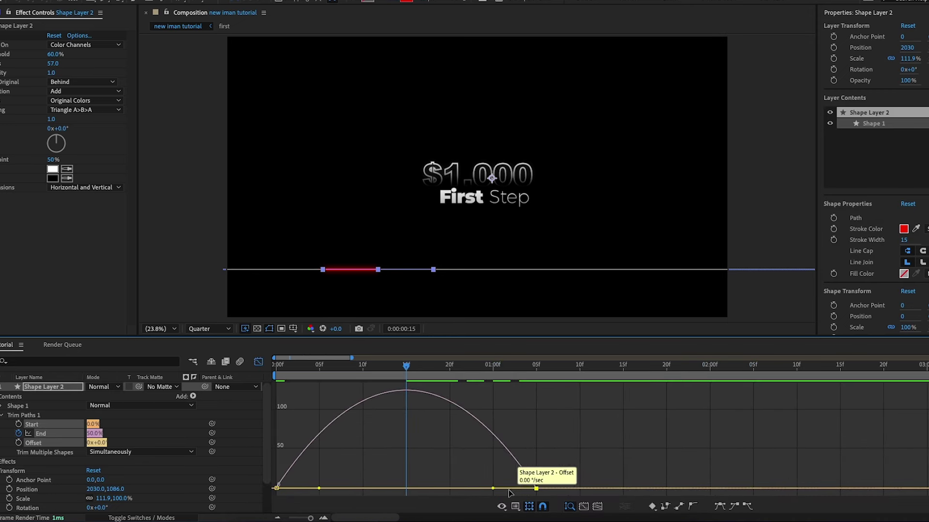
drag(493, 488, 373, 490)
key(space)
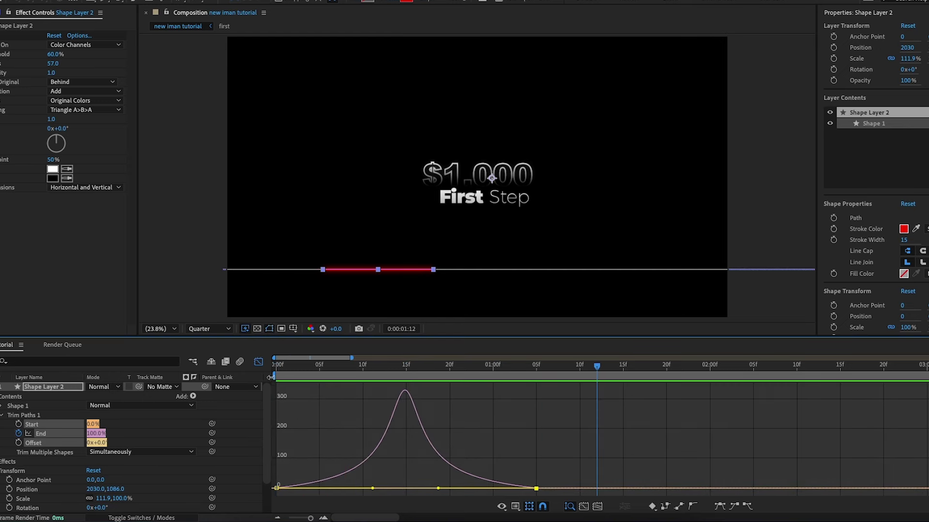
Shift the red line's Trim Paths End keyframes later so the draw-on starts at about frame 2, and preview the result.
click(258, 362)
drag(536, 434, 211, 448)
drag(277, 434, 294, 433)
key(space)
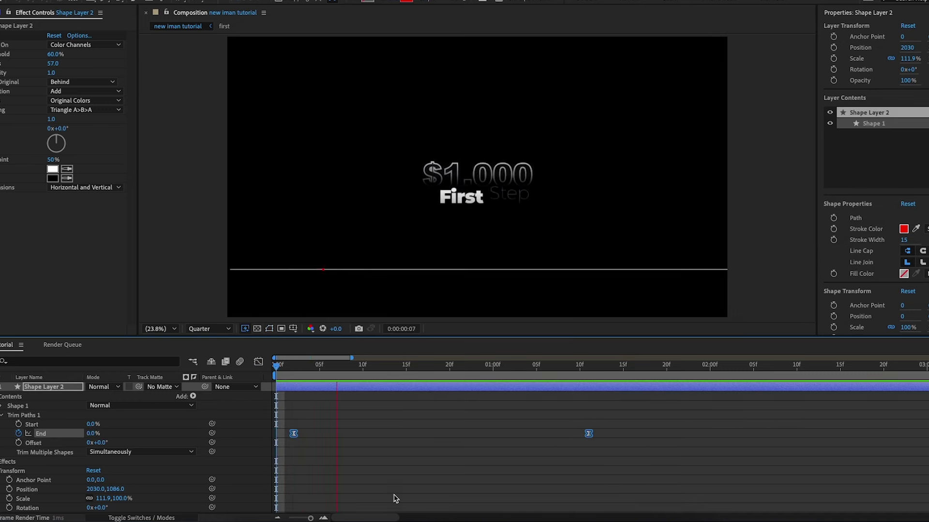
key(space)
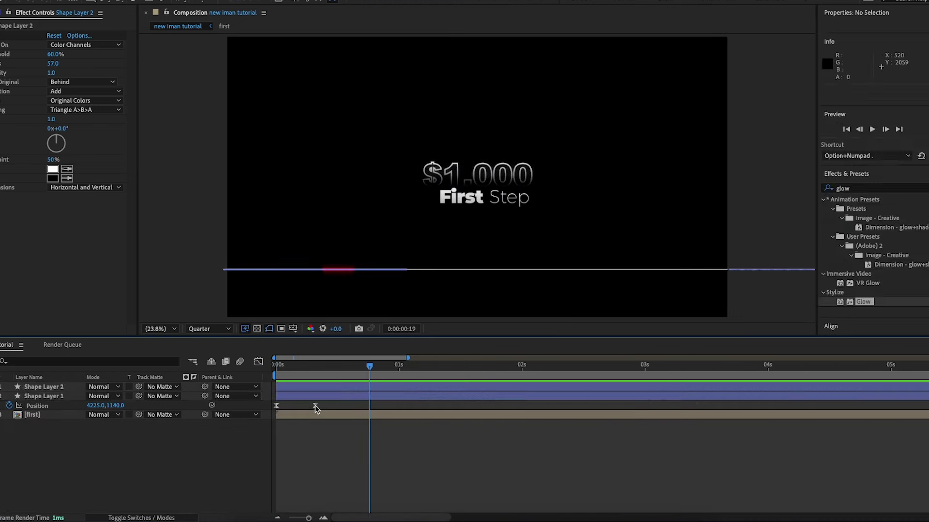
Move the thin line's second Position keyframe earlier to about frame 6 and play back the animation.
drag(315, 406, 306, 406)
drag(310, 367, 163, 370)
key(space)
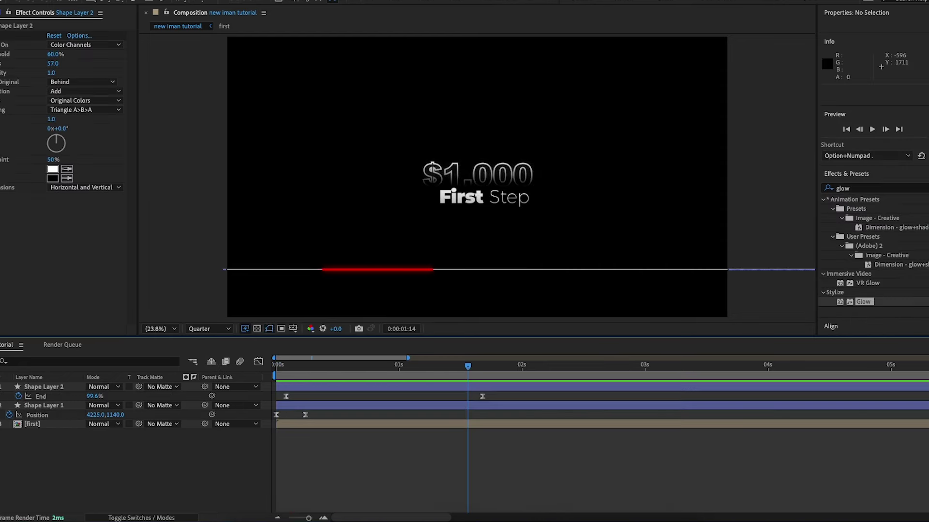
Bring the [first] title layer to the top of the layer stack and scale it down to 68%.
key(super+0)
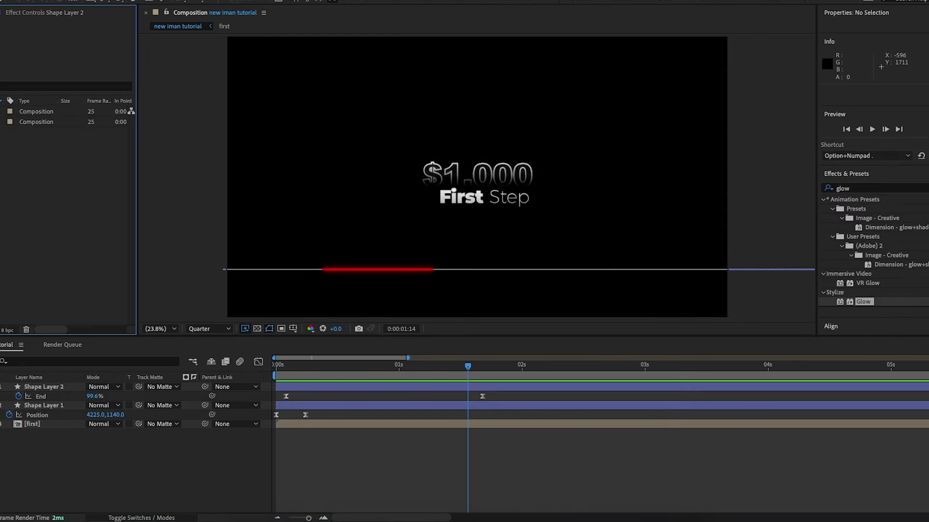
drag(32, 423, 47, 385)
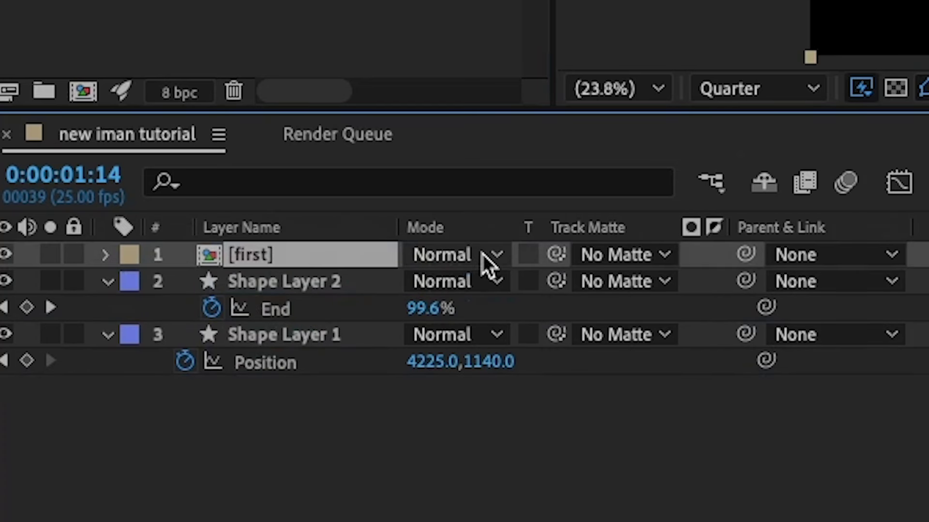
key(s)
drag(530, 290, 510, 271)
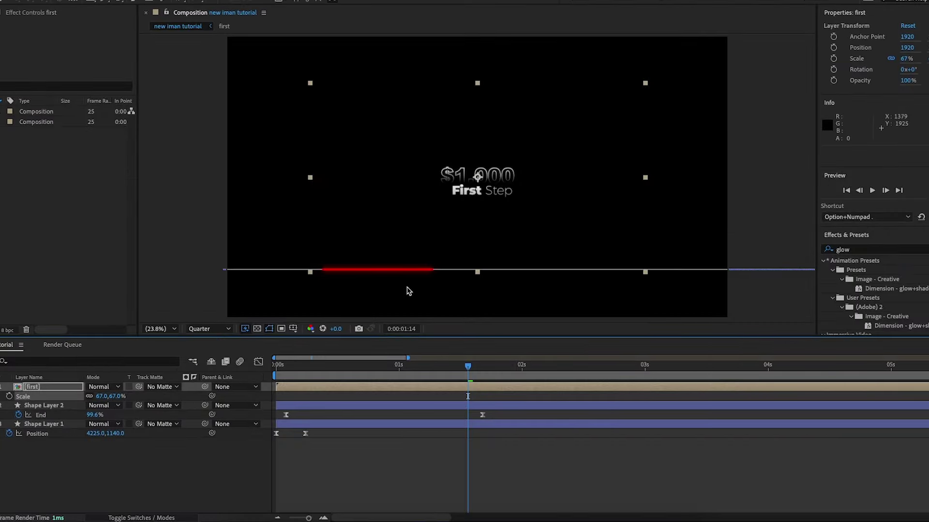
Reposition the "$1,000 First Step" title so it sits centred just above the red line.
key(Page_Down)
key(Page_Down)
key(Page_Down)
key(Page_Down)
key(Page_Down)
key(Page_Down)
key(Page_Down)
drag(467, 194, 367, 262)
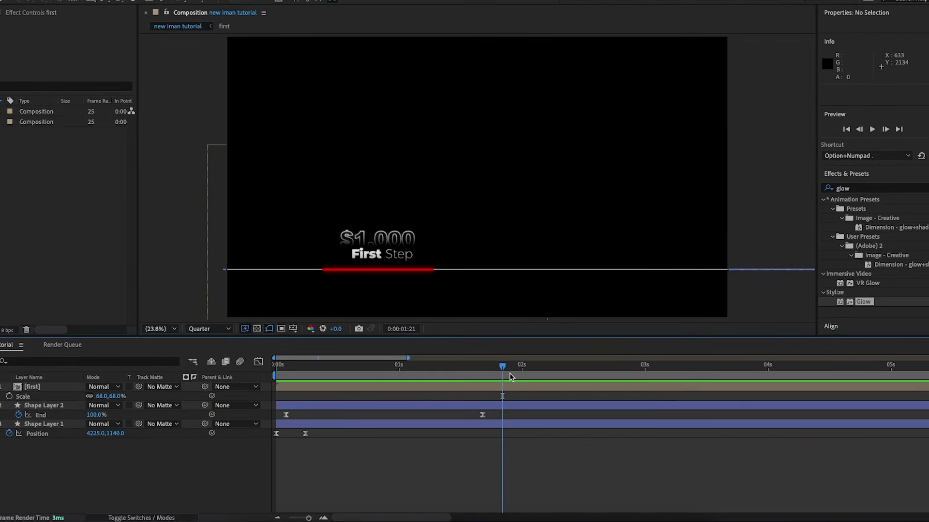
Split the thin white line's layer, Shape Layer 1, at 0:00:01:17.
drag(504, 374, 483, 377)
click(488, 429)
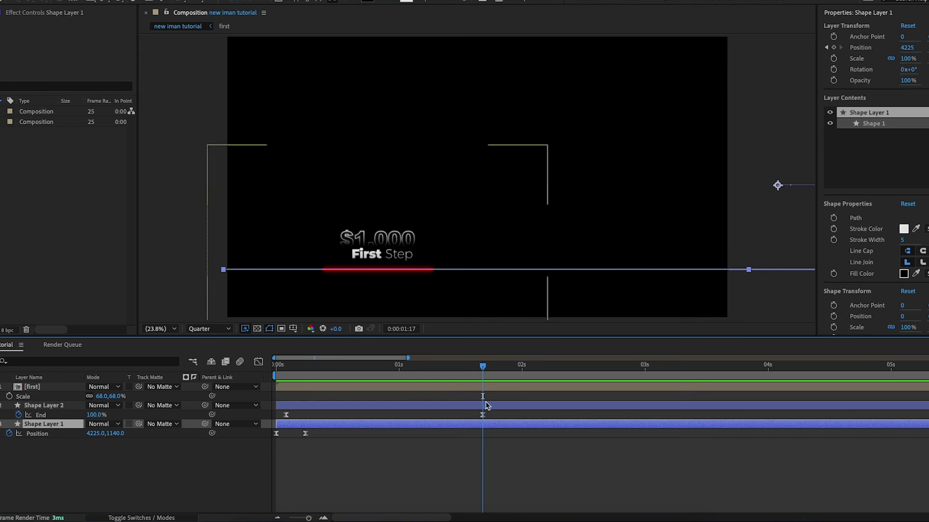
key(ctrl+shift+d)
click(505, 463)
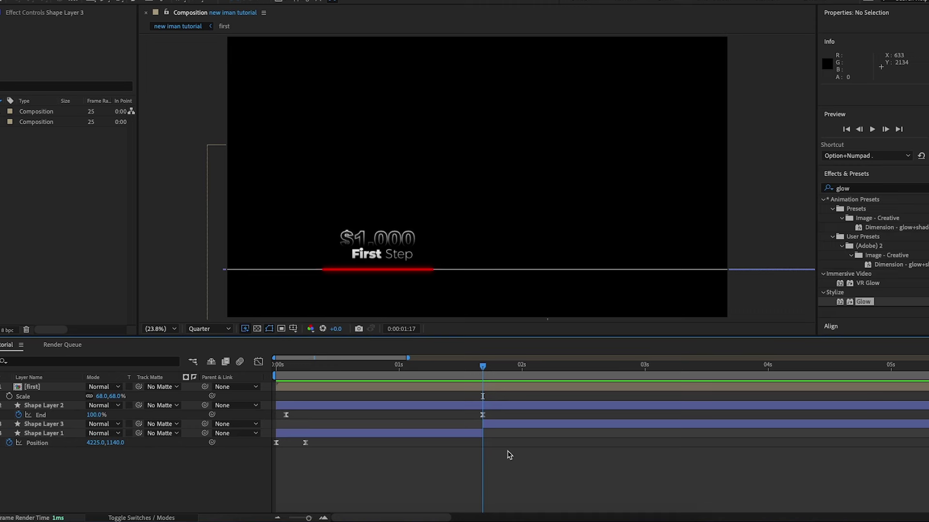
Delay the [first] title layer so it starts at about frame 8, and preview the animation from the beginning.
key(Home)
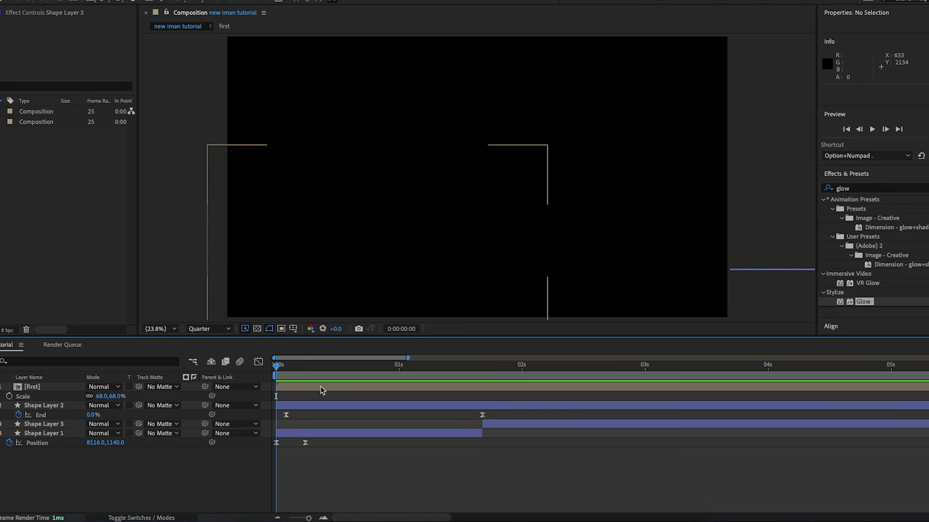
drag(322, 390, 419, 387)
key(space)
key(space)
key(Home)
key(space)
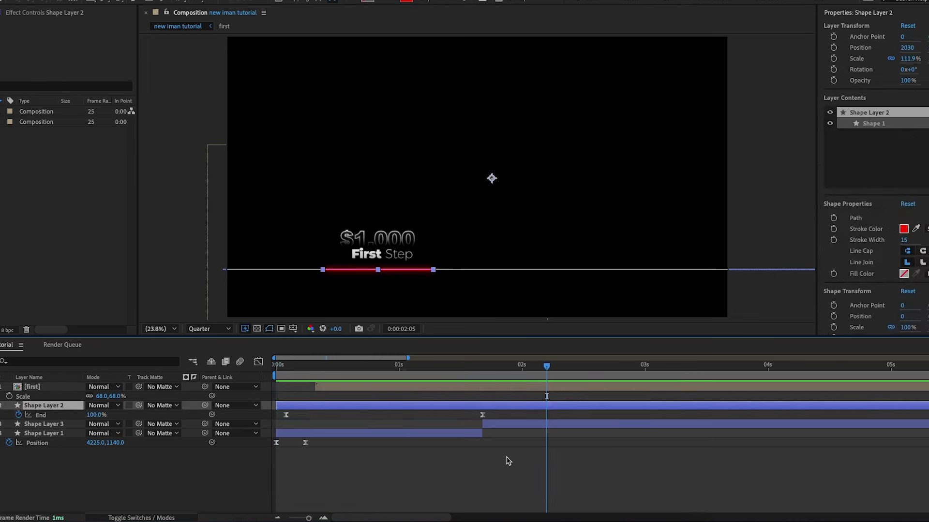
click(508, 461)
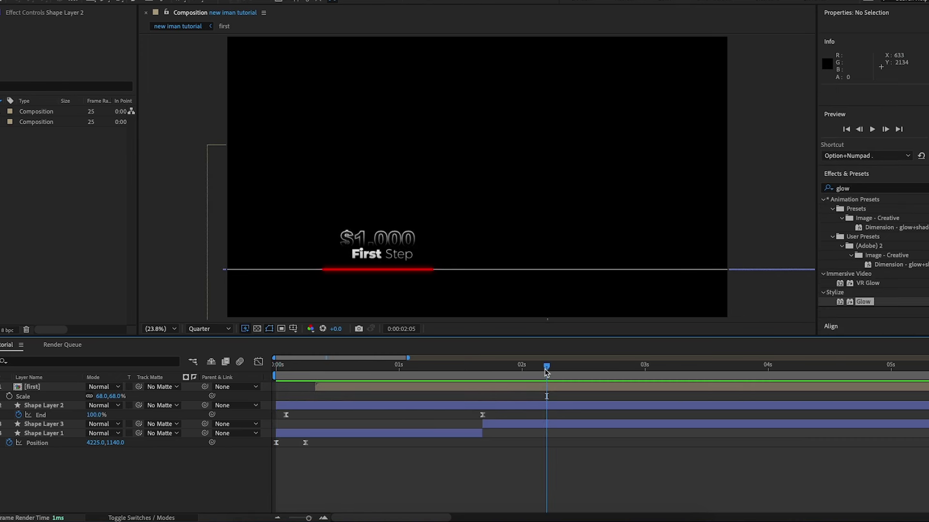
Add Position keyframes to Shape Layer 3, the thin line's second part, at 0:00:01:22 and 0:00:03:12.
click(516, 424)
key(p)
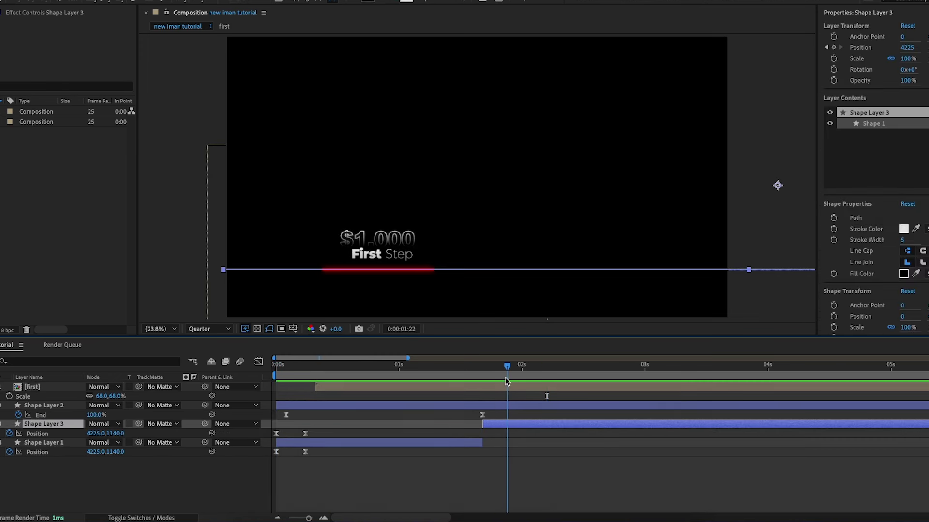
drag(505, 377, 507, 377)
click(1, 433)
key(space)
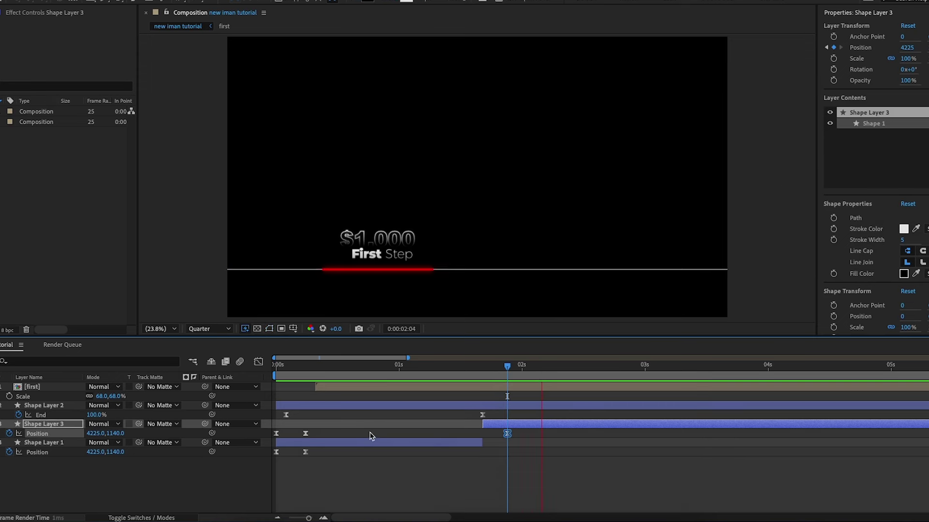
key(space)
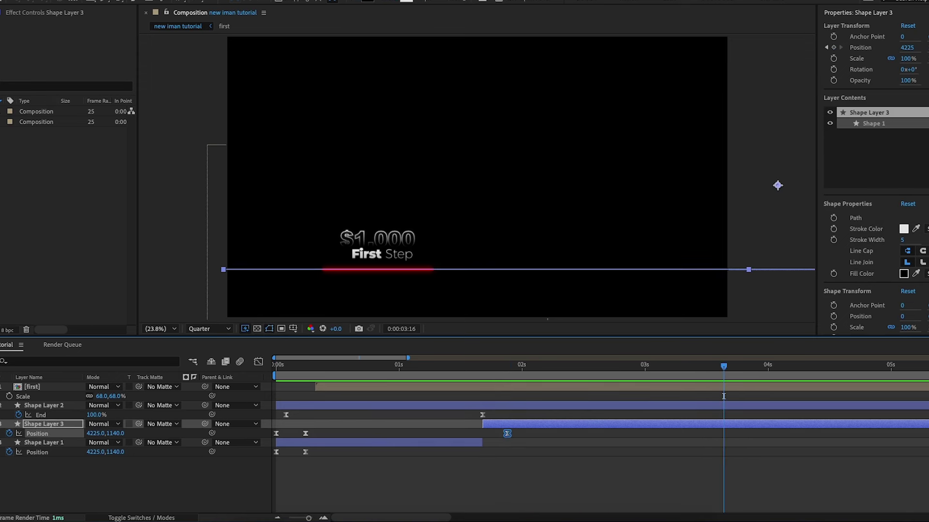
click(1, 434)
drag(725, 434, 707, 434)
drag(725, 369, 704, 372)
Parent the [first] title layer to Shape Layer 3 so the title follows the thin line.
click(199, 389)
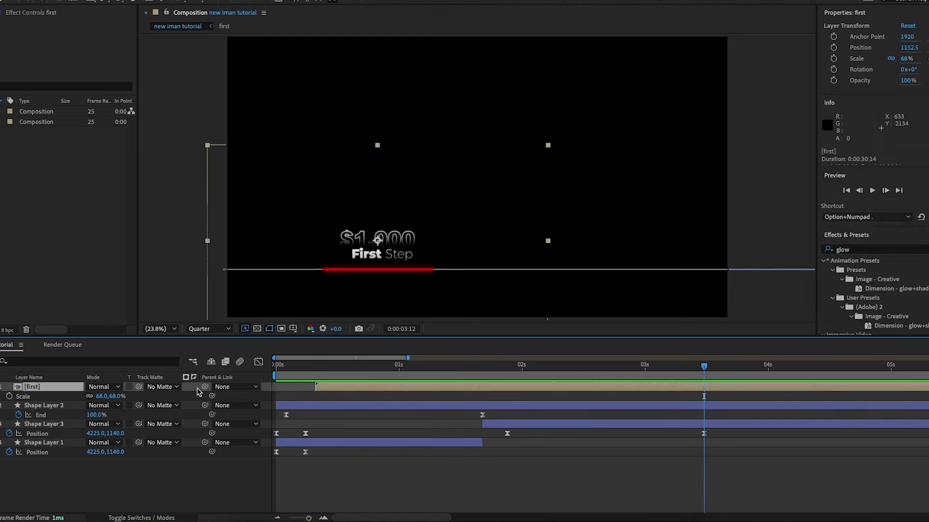
drag(205, 387, 56, 419)
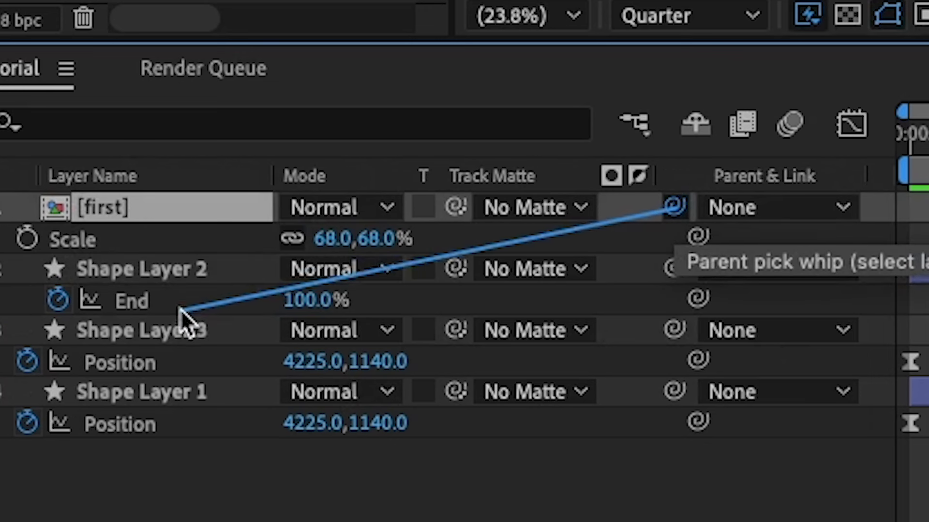
drag(184, 313, 183, 329)
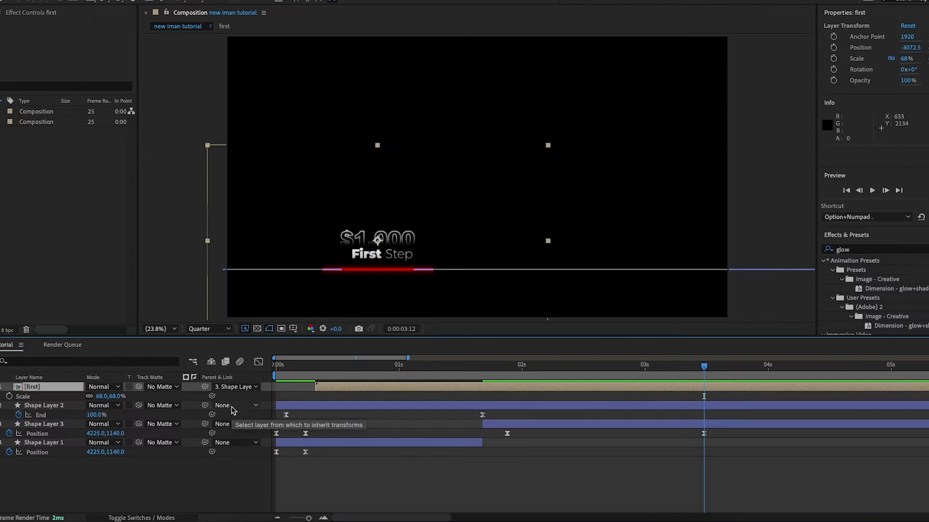
Set Shape Layer 3's X position to 3535 at the 0:00:03:12 keyframe.
click(167, 331)
drag(301, 362, 259, 362)
drag(79, 433, 0, 433)
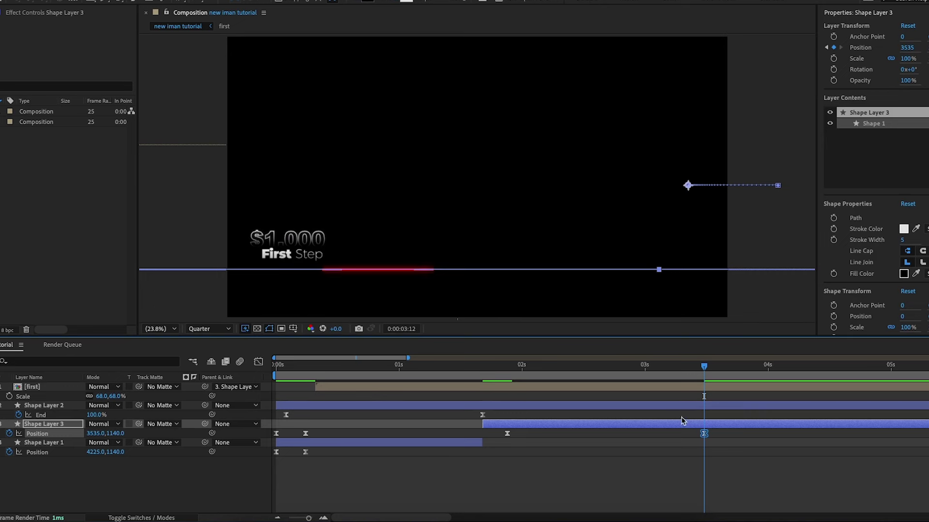
Reshape the speed graph between Shape Layer 3's last two Position keyframes into a sharp central peak with strong easing at both ends.
drag(703, 442, 481, 430)
click(259, 363)
click(666, 407)
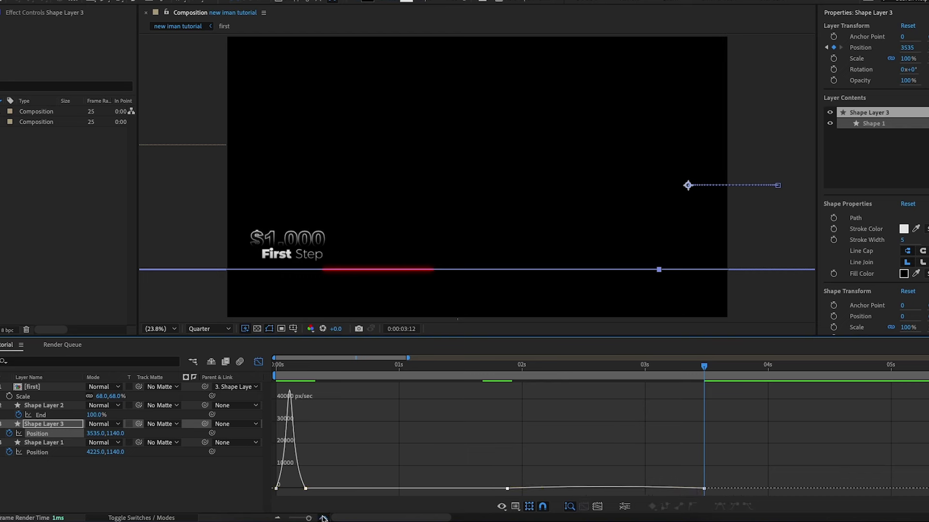
click(323, 517)
drag(697, 372, 521, 373)
click(276, 517)
click(620, 488)
drag(587, 488, 561, 488)
drag(456, 488, 490, 489)
click(595, 490)
click(620, 488)
drag(561, 488, 551, 488)
drag(491, 489, 494, 489)
Play back the eased slide of the title and thin line, and return from the speed graph to the layer bars.
click(335, 368)
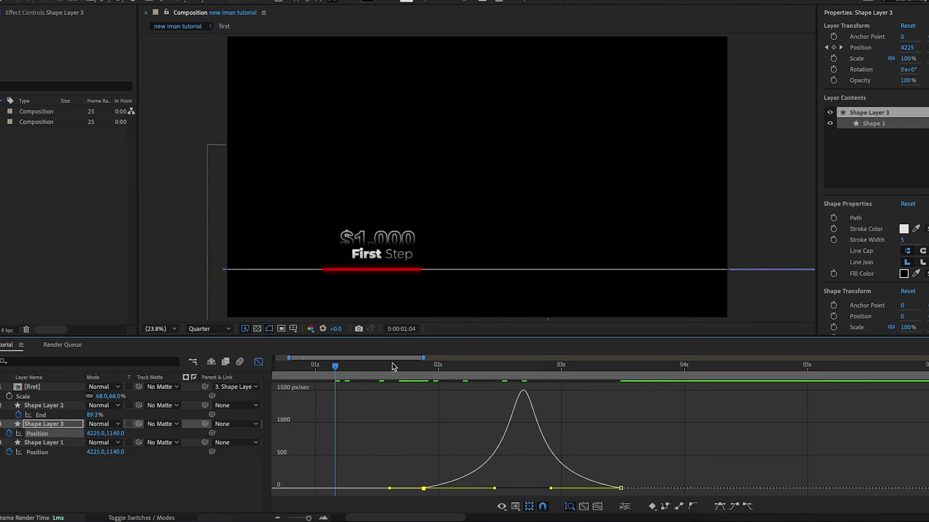
key(space)
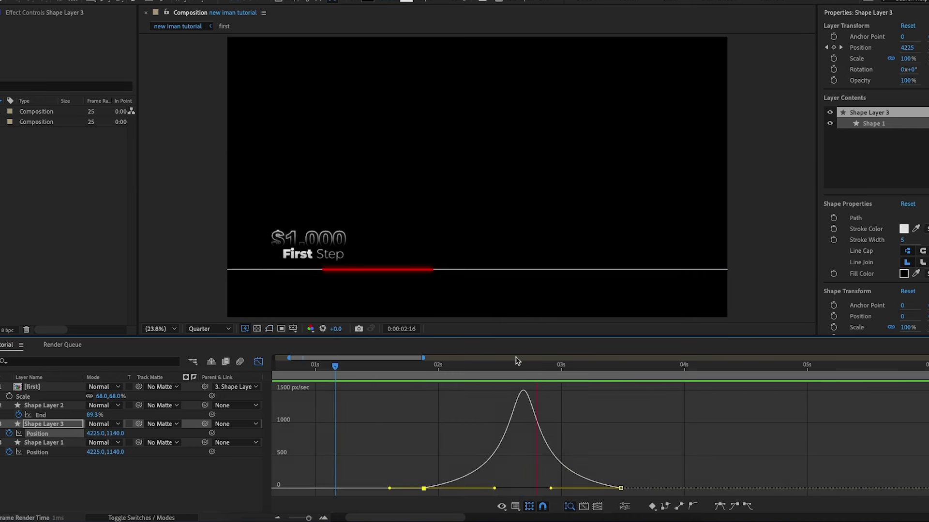
key(space)
key(shift+F3)
click(277, 516)
click(460, 495)
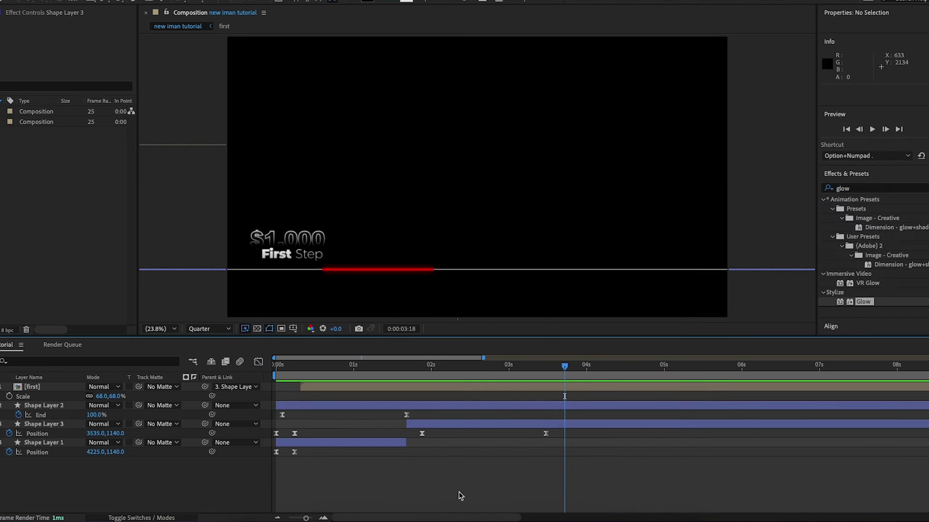
drag(563, 371, 338, 371)
key(space)
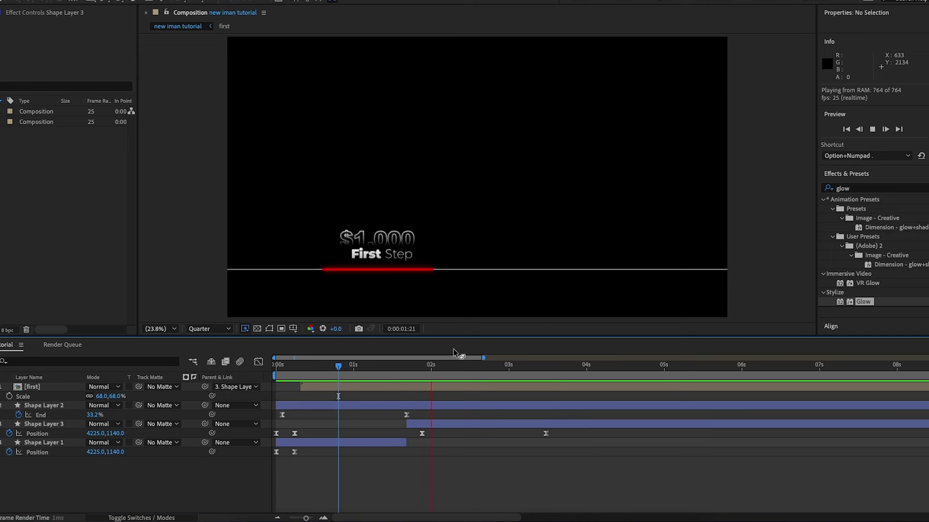
key(space)
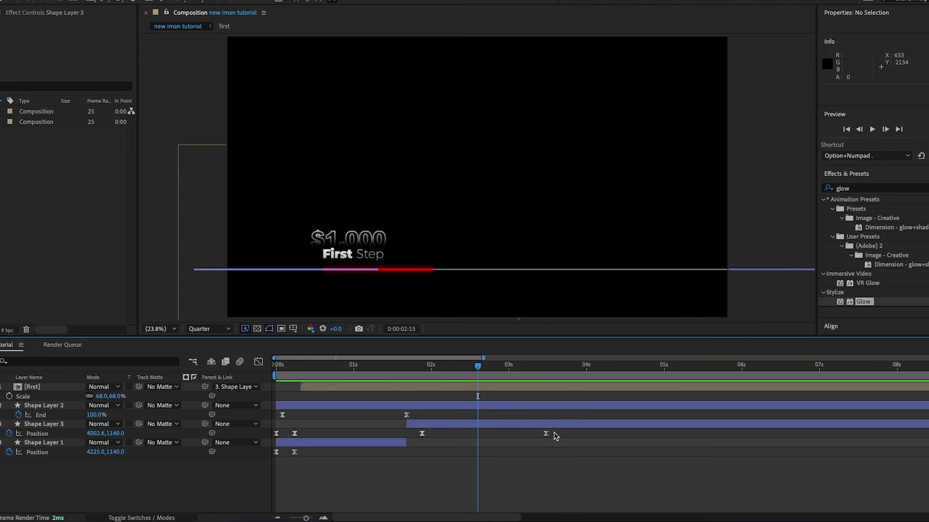
Move Shape Layer 3's last two Position keyframes earlier so the slide starts at 0:00:01:17, and preview it.
drag(554, 434, 406, 433)
click(367, 366)
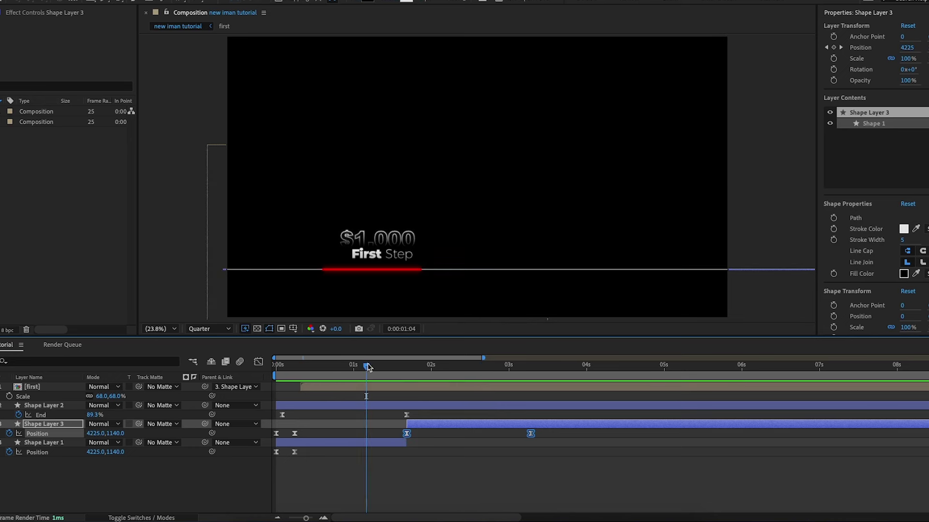
key(space)
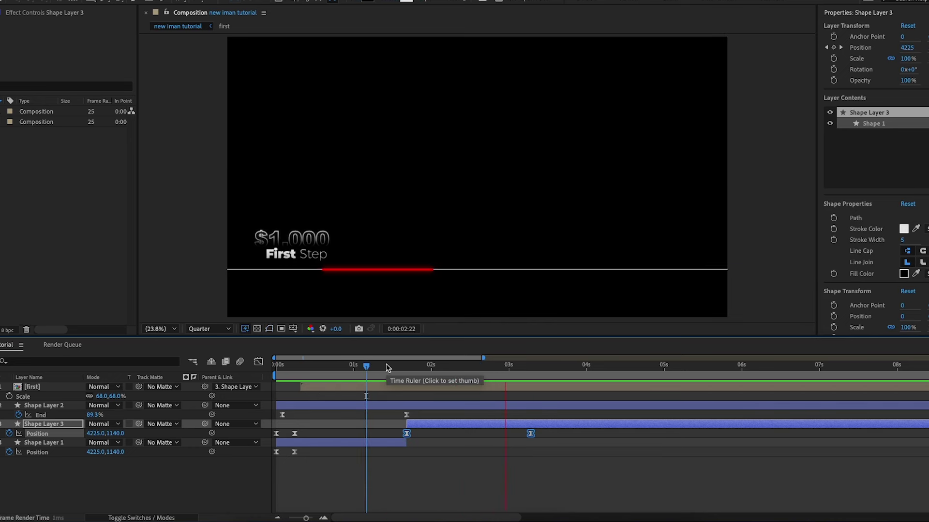
click(551, 371)
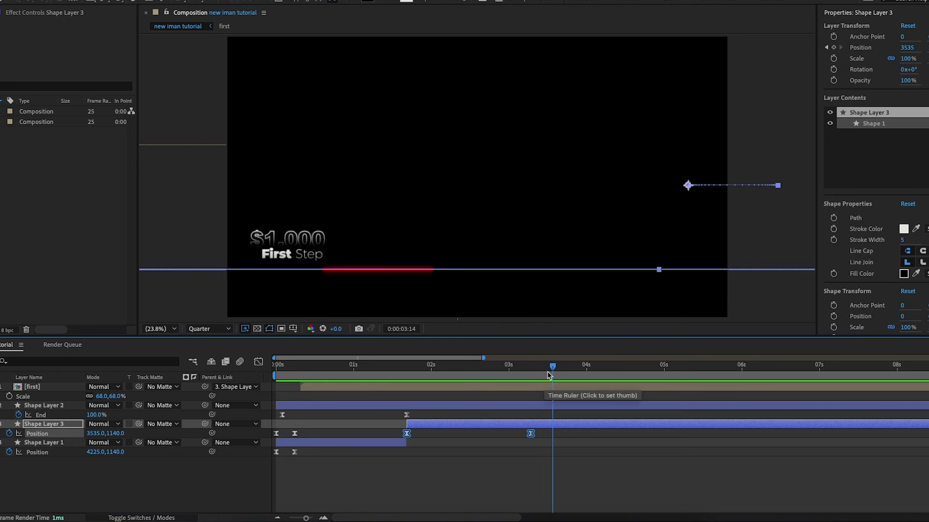
Keyframe the red line's Position at 0:00:01:17, and centre it horizontally in the composition at 0:00:03:07.
drag(549, 375, 407, 374)
click(70, 407)
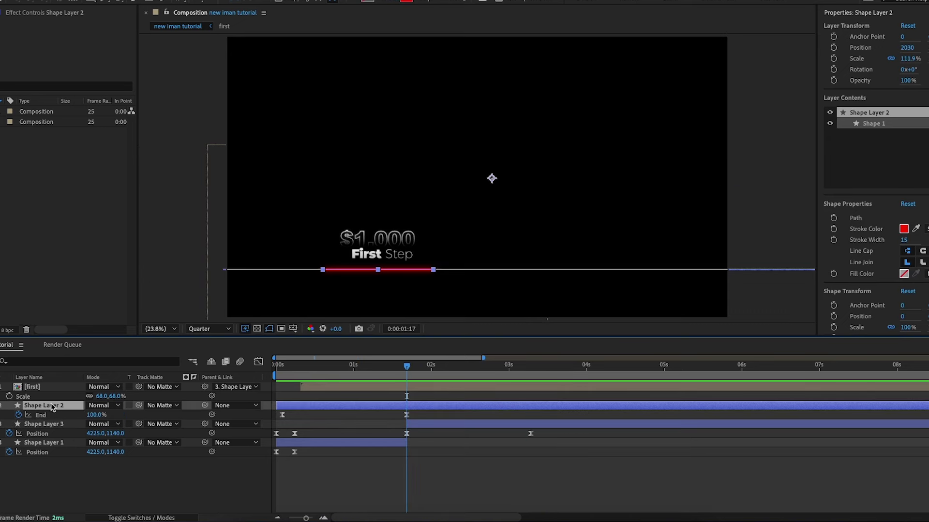
key(alt+shift+p)
drag(406, 369, 531, 371)
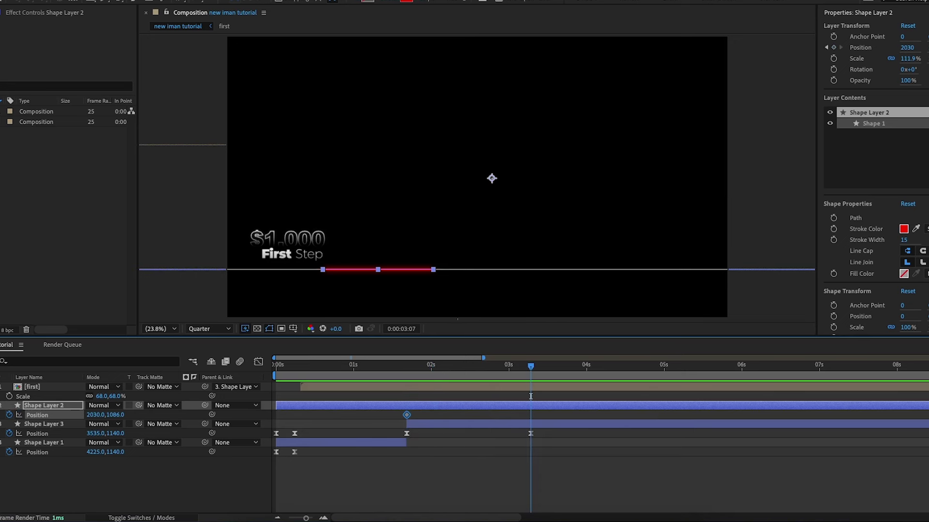
scroll(908, 288, down, 8)
click(846, 300)
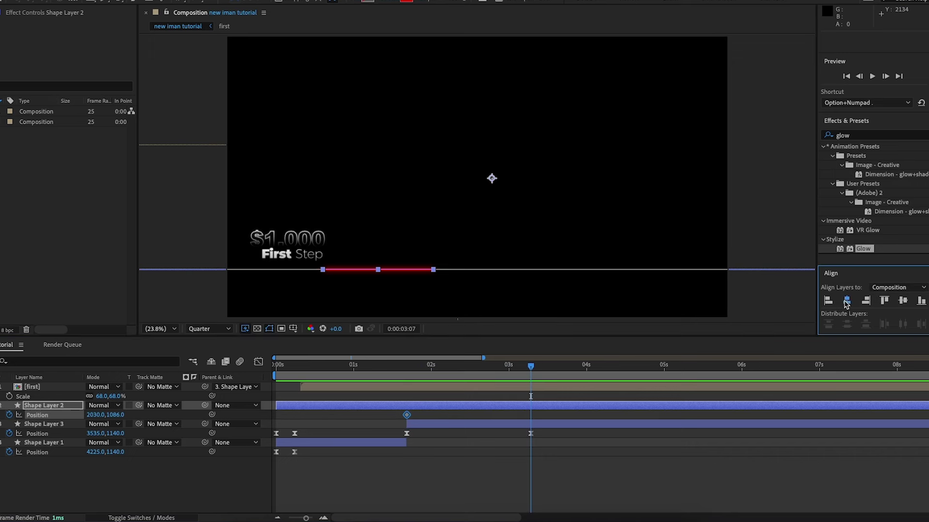
Reshape the speed graph between the last two Position keyframes of Shape Layers 2 and 3 into a central peak with about 74% outgoing influence.
drag(549, 411, 401, 439)
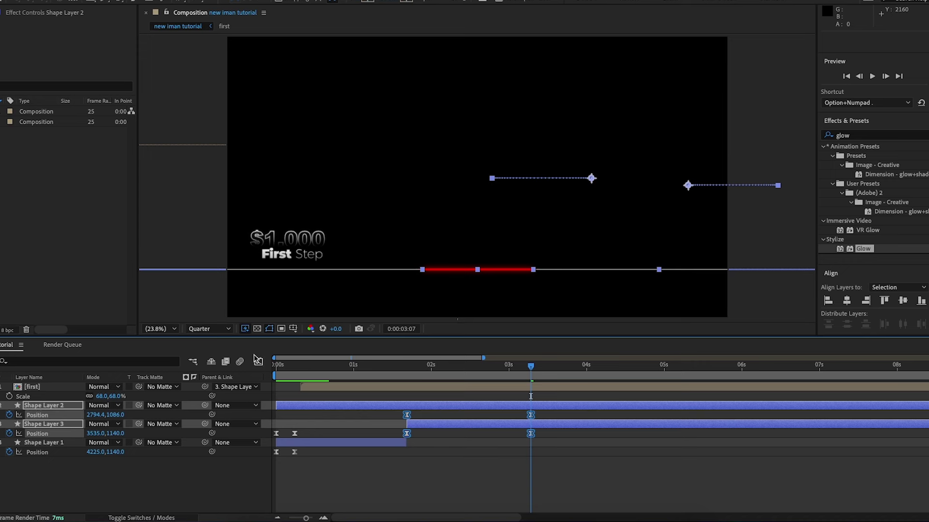
click(258, 361)
click(574, 457)
click(322, 517)
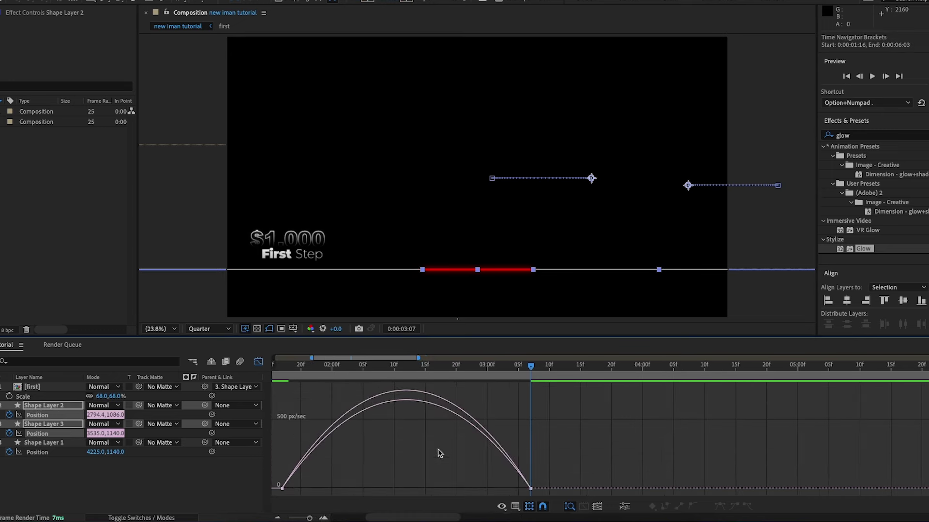
drag(516, 366, 407, 366)
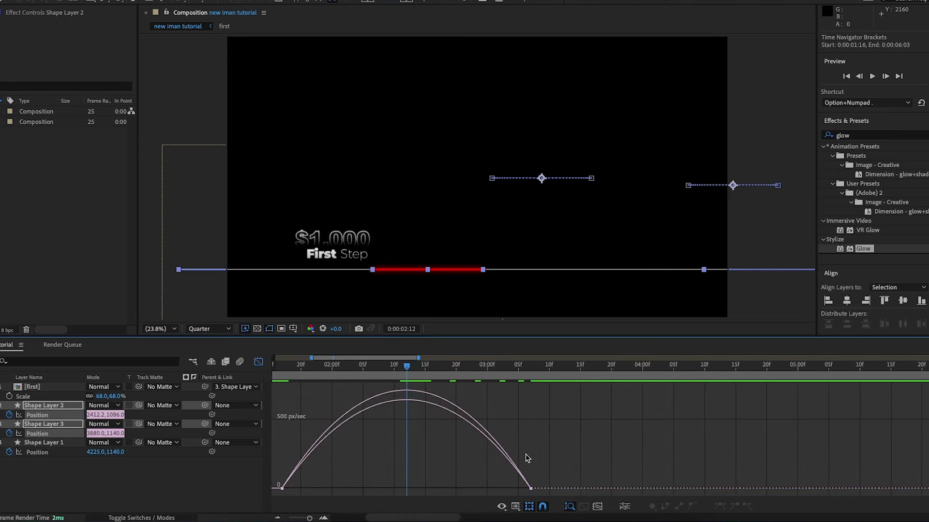
drag(576, 481, 357, 484)
drag(489, 484, 460, 485)
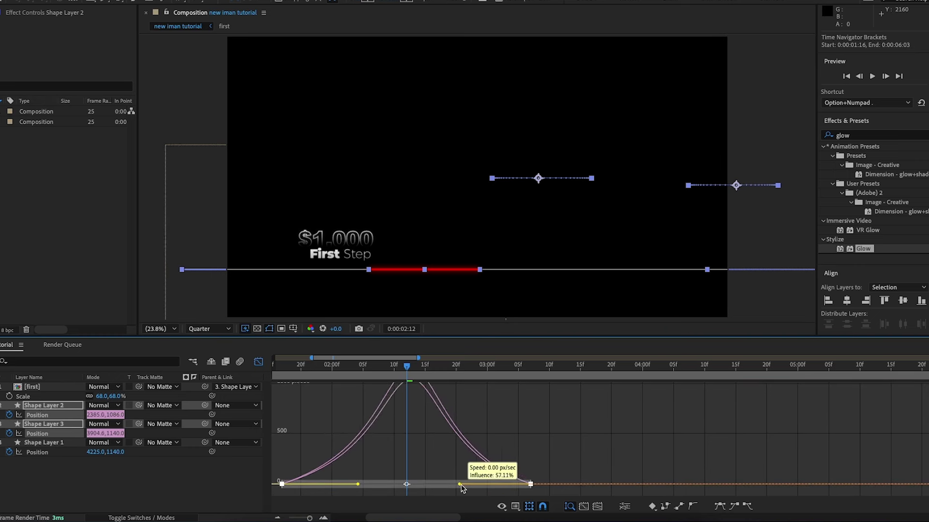
drag(358, 484, 373, 485)
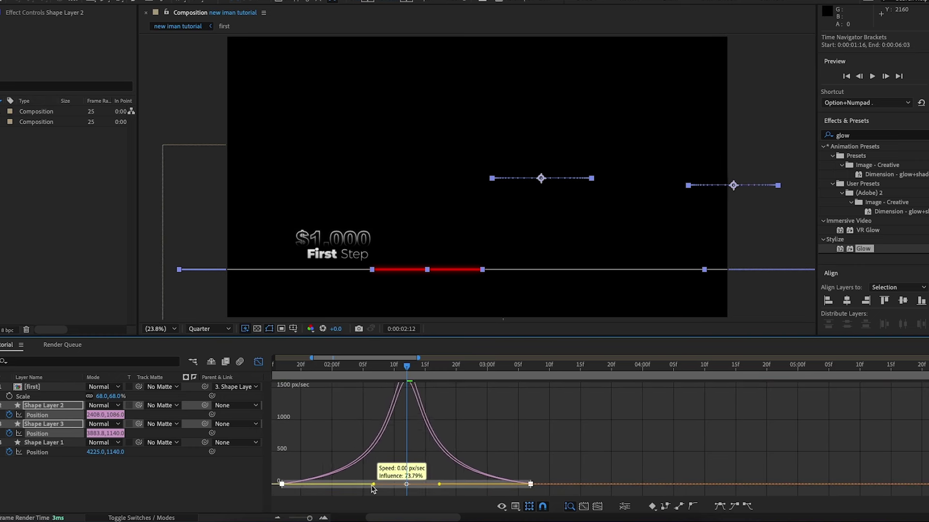
Play back the matched slide of the title, thin line and red line, and return from the speed graph to the layer bars.
key(space)
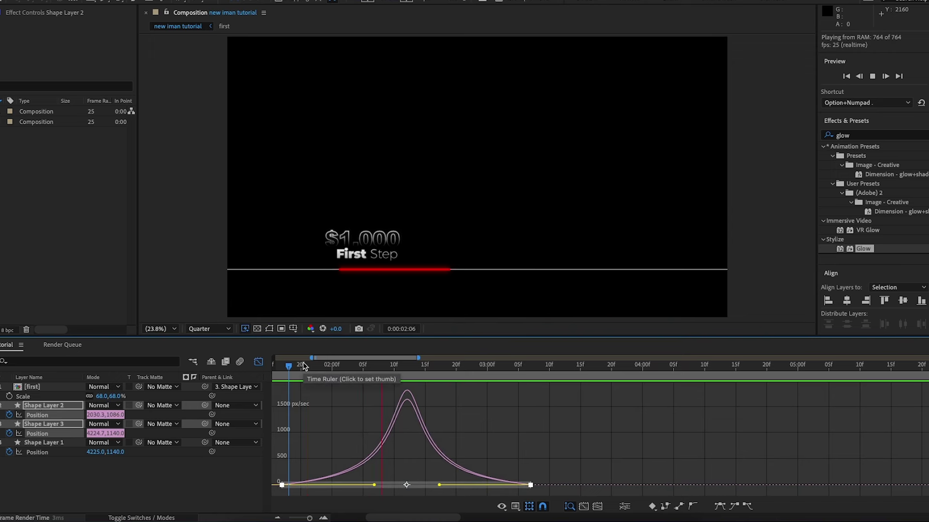
key(space)
key(shift+F3)
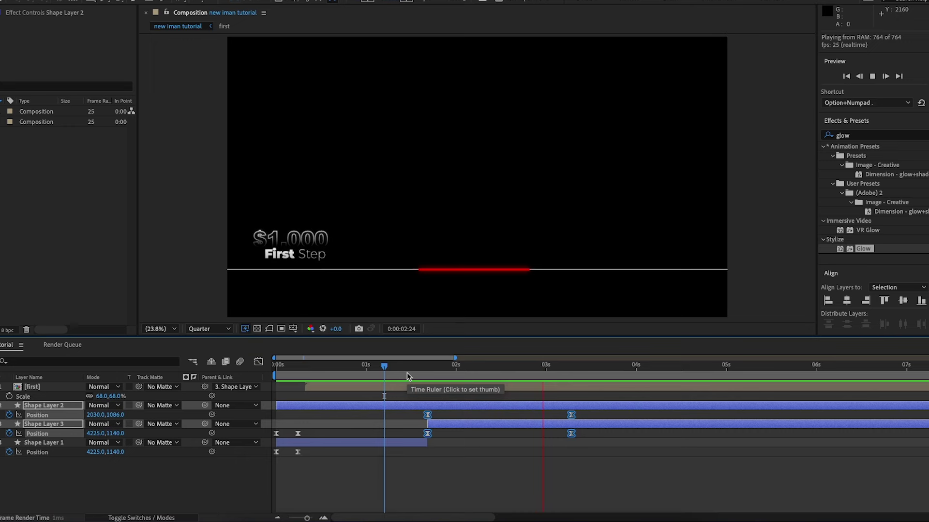
key(space)
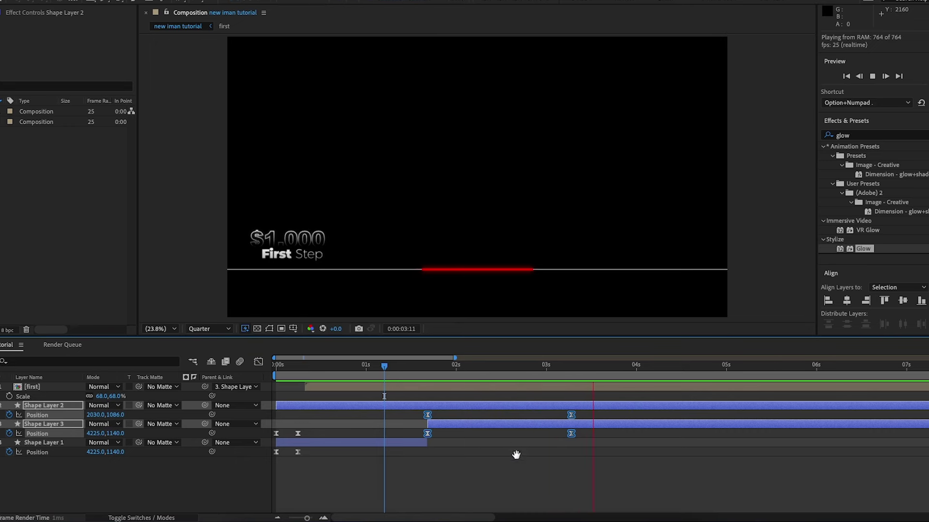
Fine-tune the easing handles of Shape Layers 2 and 3's last two Position keyframes around the central speed peak, and preview the slide.
drag(593, 409, 420, 438)
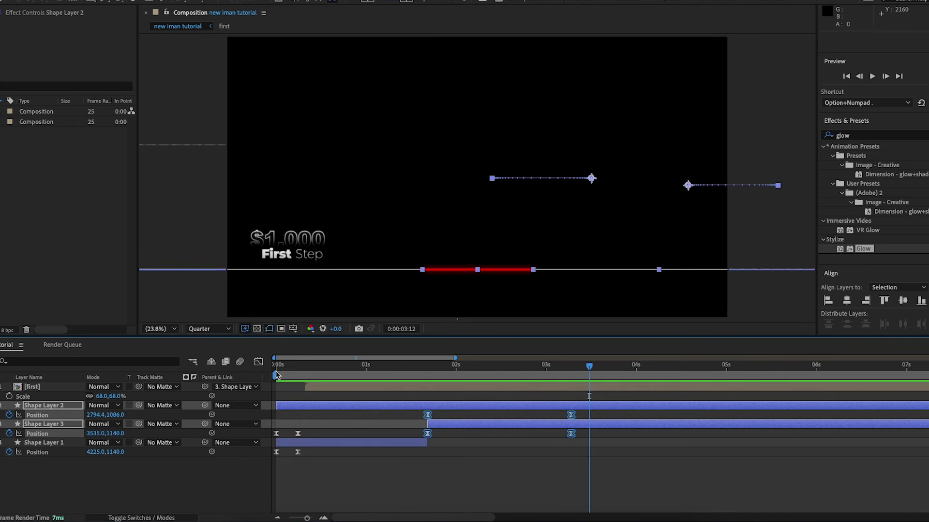
click(258, 361)
drag(585, 378, 501, 387)
click(611, 487)
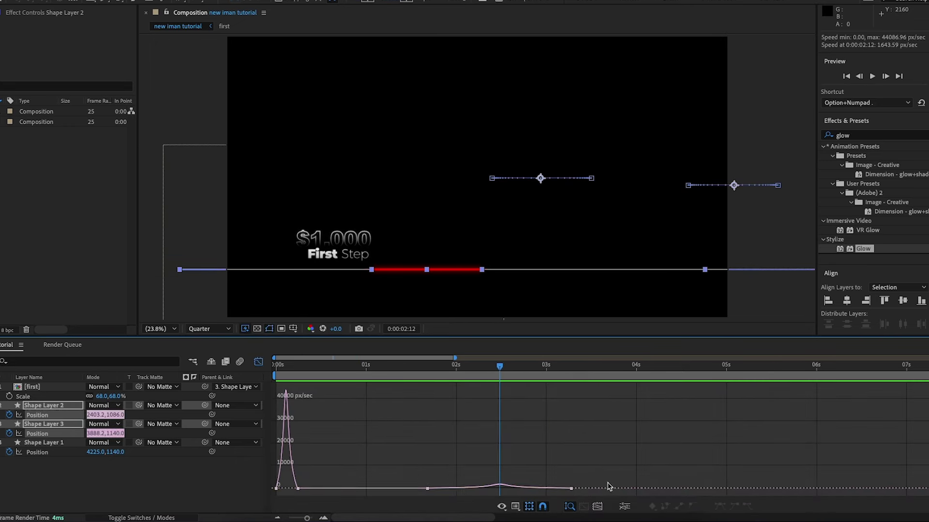
click(323, 517)
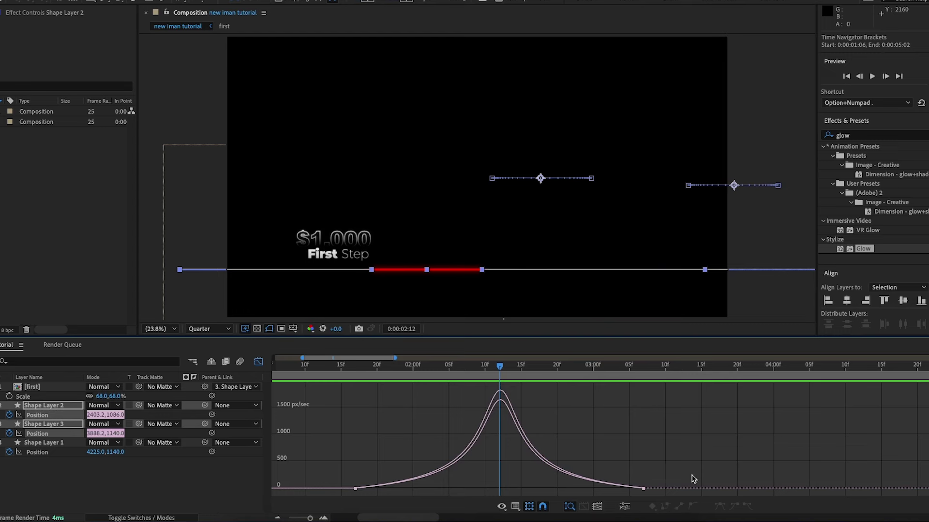
drag(691, 476, 348, 501)
drag(688, 465, 352, 497)
drag(538, 484, 541, 485)
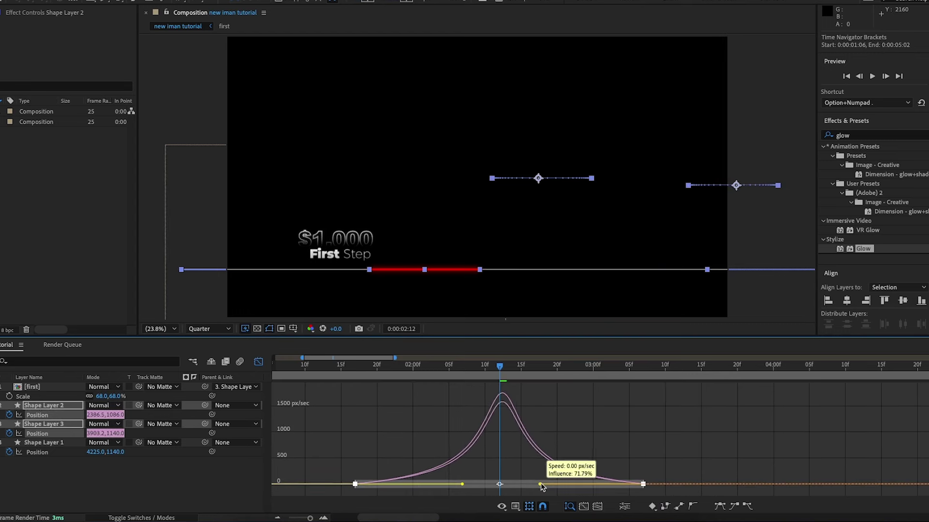
drag(461, 484, 460, 488)
key(shift+F3)
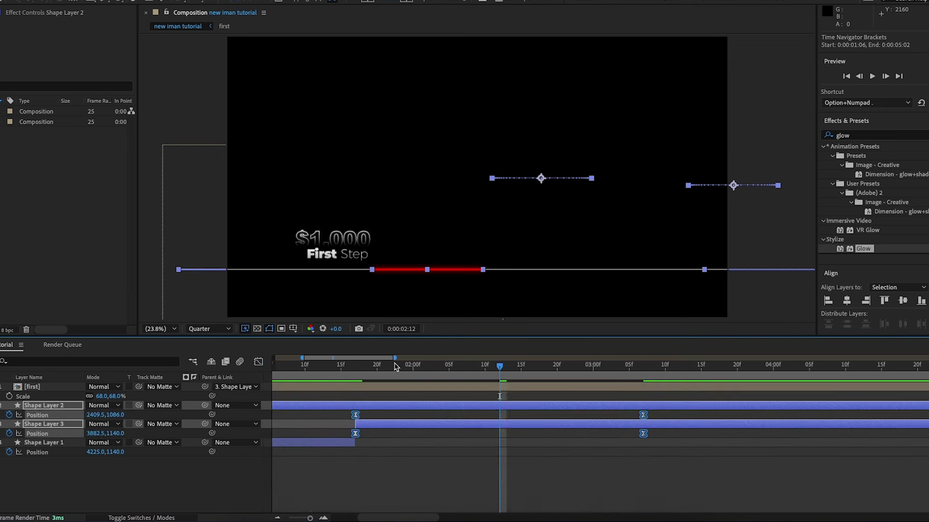
key(space)
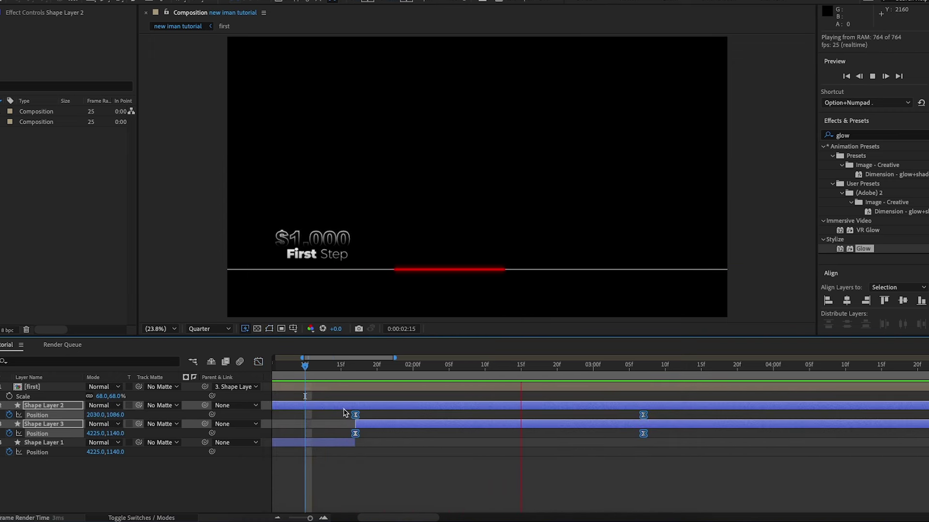
key(space)
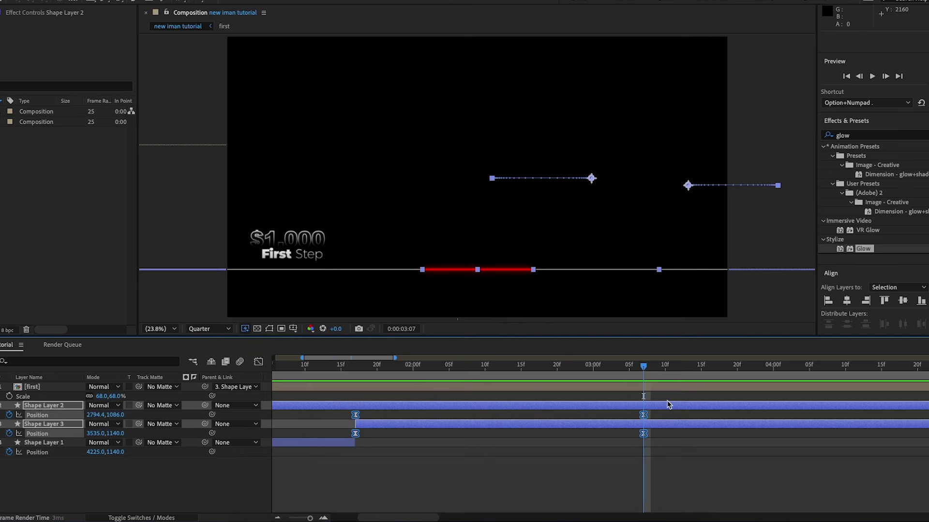
Inside the "first" composition, duplicate the $1,000, First and Step text layers and pre-compose the copies as "second".
double_click(51, 390)
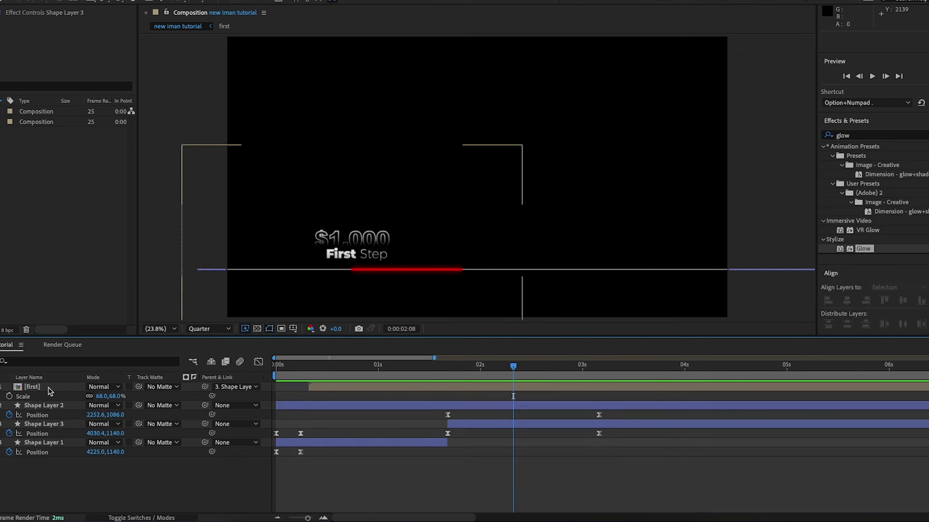
click(175, 446)
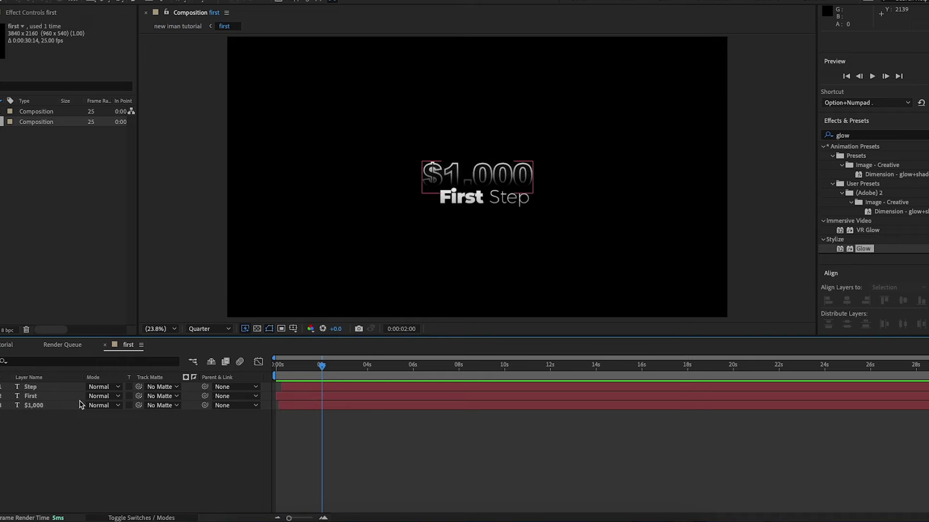
click(49, 405)
shift+click(42, 387)
key(super+d)
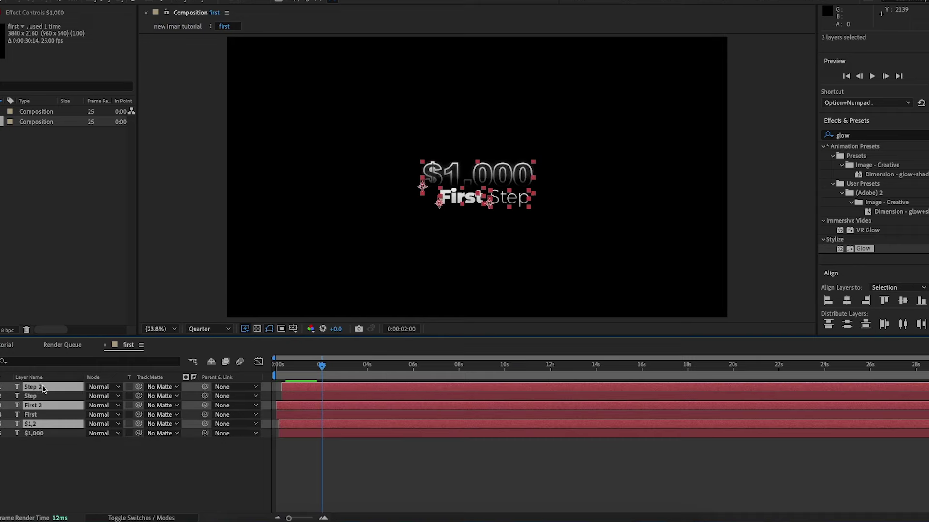
right_click(42, 387)
click(93, 444)
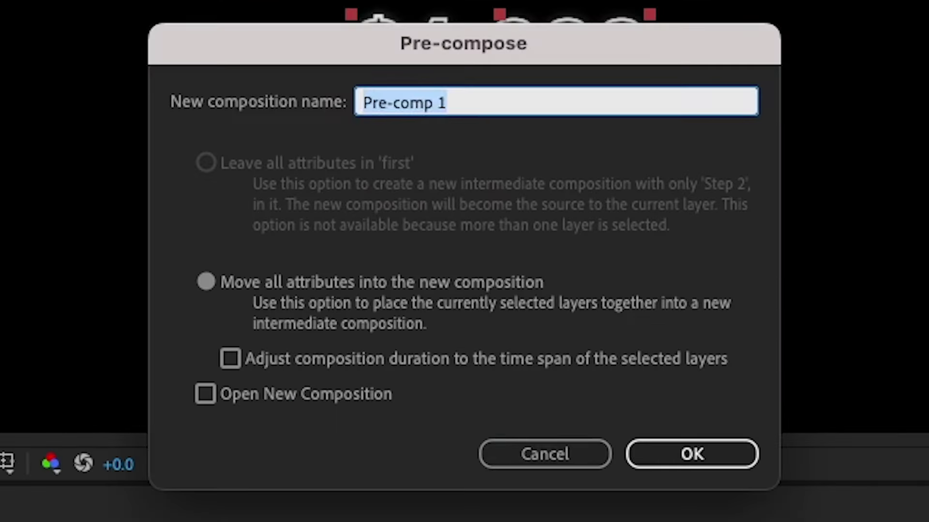
text(second)
key(Return)
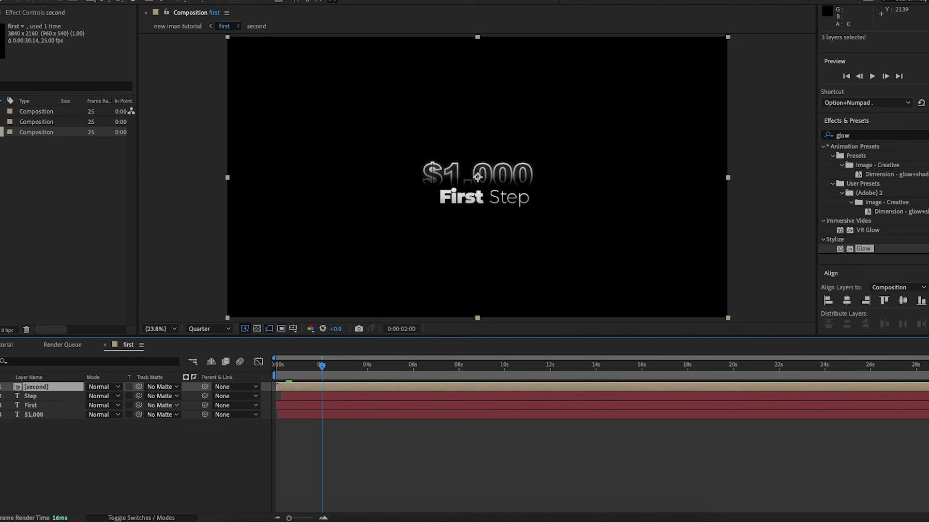
Open the "second" composition and change its $1,000 text to $10,000.
double_click(80, 387)
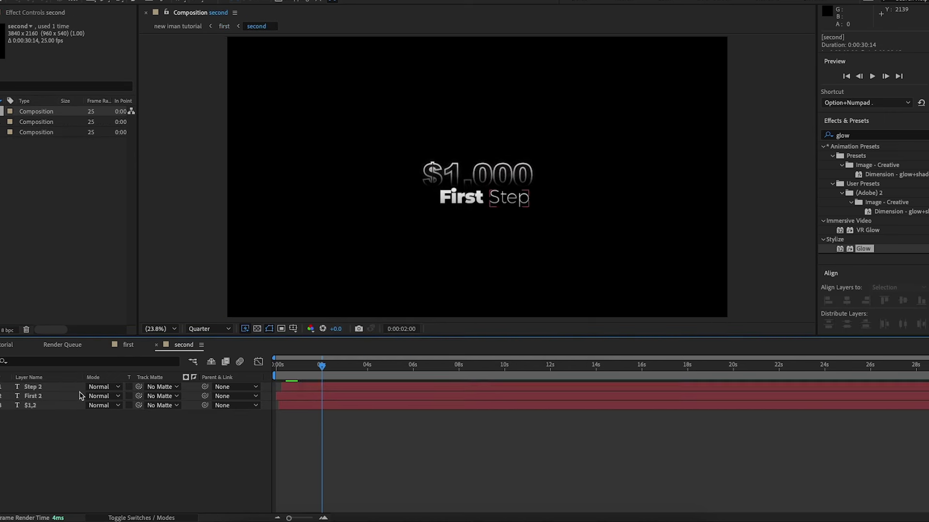
click(132, 458)
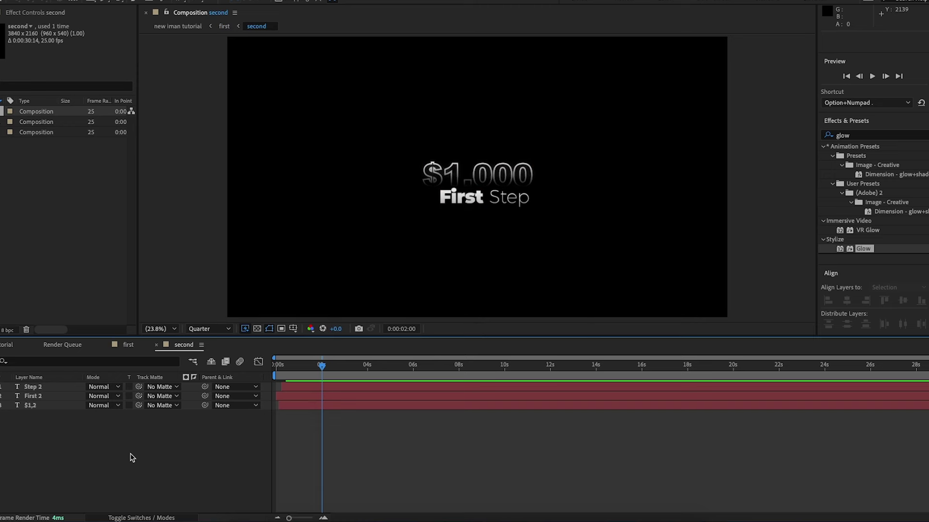
click(461, 179)
double_click(461, 179)
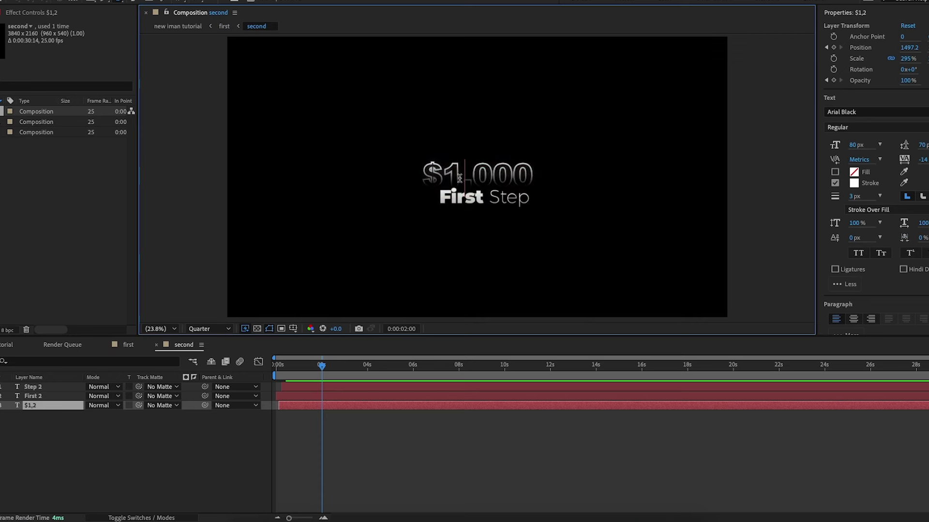
text(0)
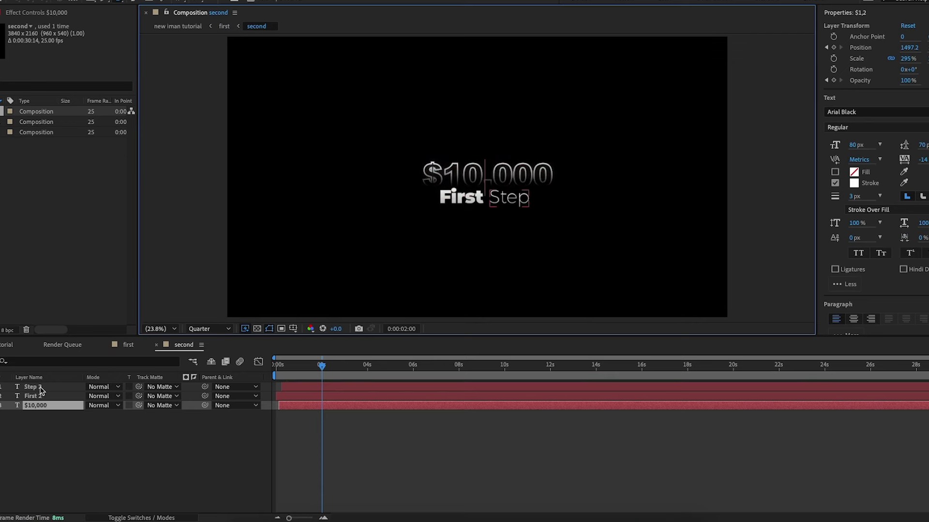
Centre the $10,000 text horizontally in the composition at its second Position keyframe, 0:00:00:08.
click(44, 405)
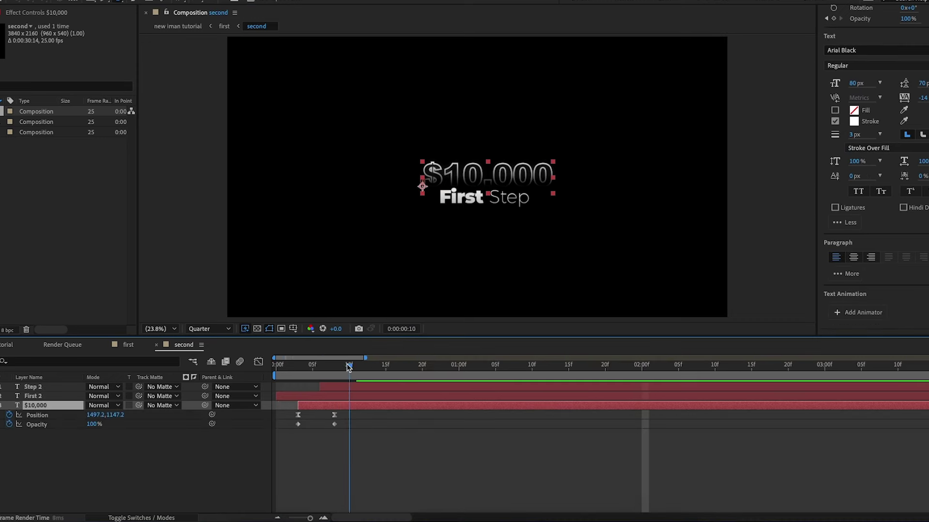
key(Page_Up)
scroll(857, 276, down, 3)
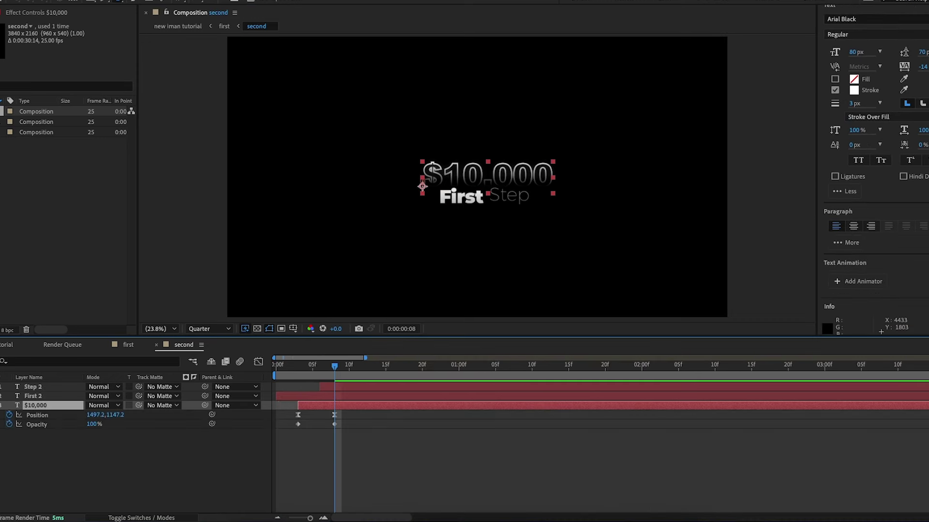
click(846, 301)
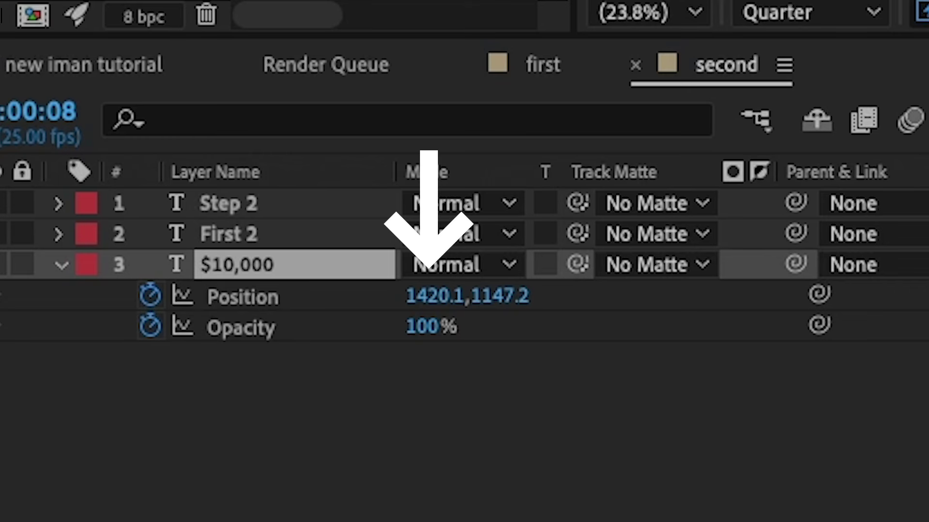
Set the $10,000 layer's horizontal Position to 1420.1 at its first keyframe, 0:00:00:03, and preview the text animation.
key(Page_Up)
key(Page_Up)
key(Page_Up)
key(Page_Up)
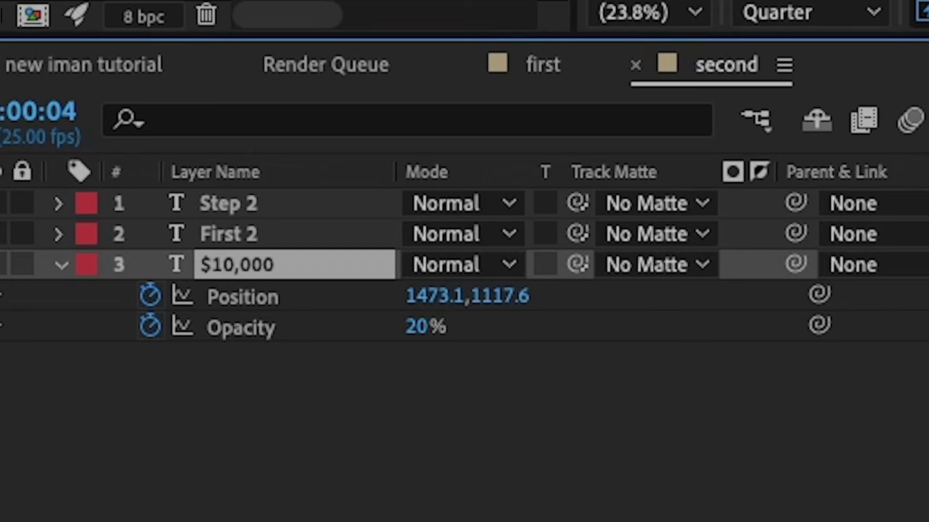
key(Page_Up)
click(419, 293)
text(14)
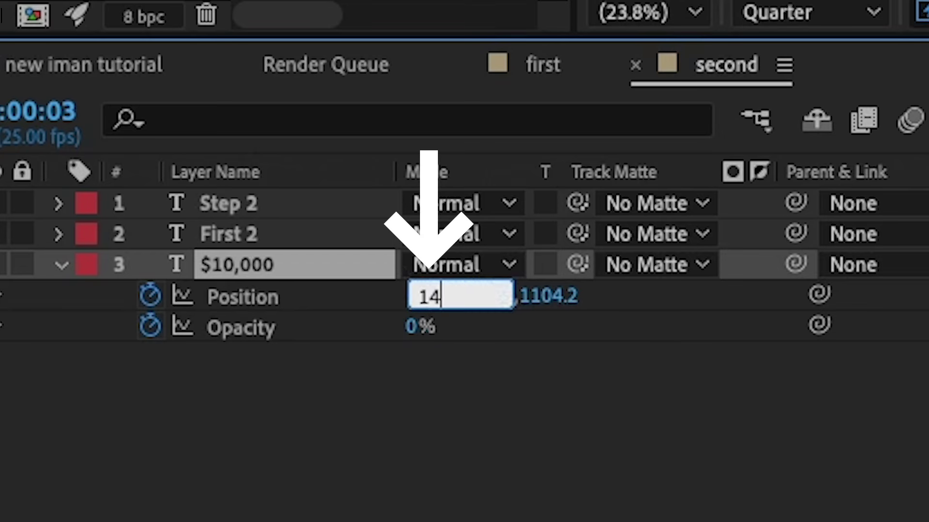
text(20.1)
key(Return)
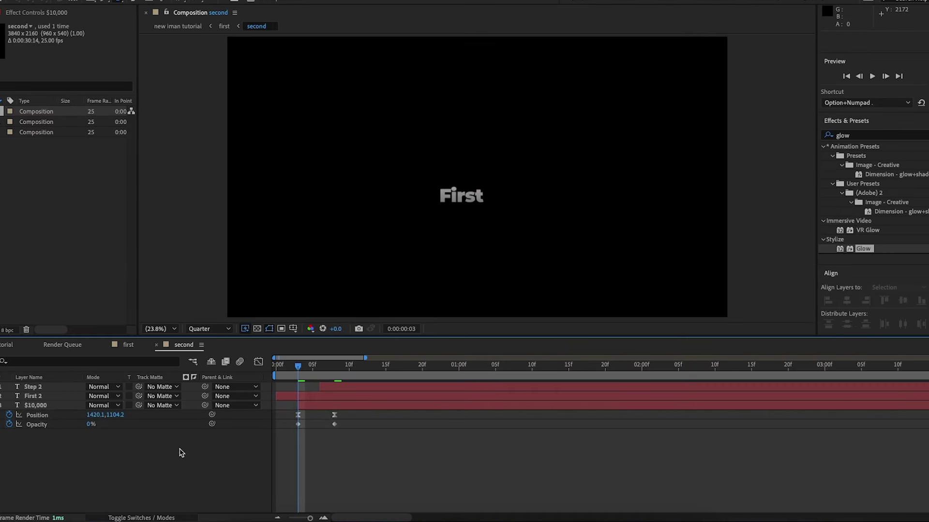
key(space)
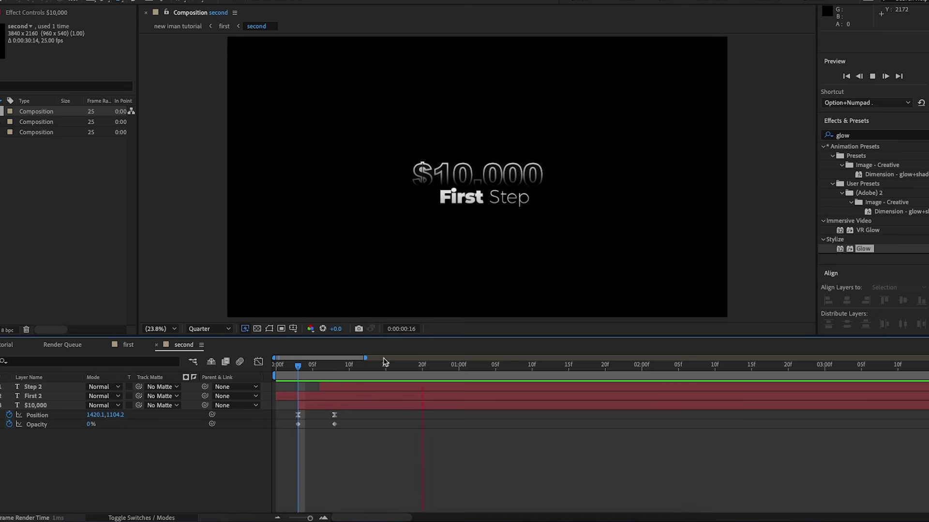
Replace the word "First" with "Second" in its text layer at 0:00:00:05.
click(422, 366)
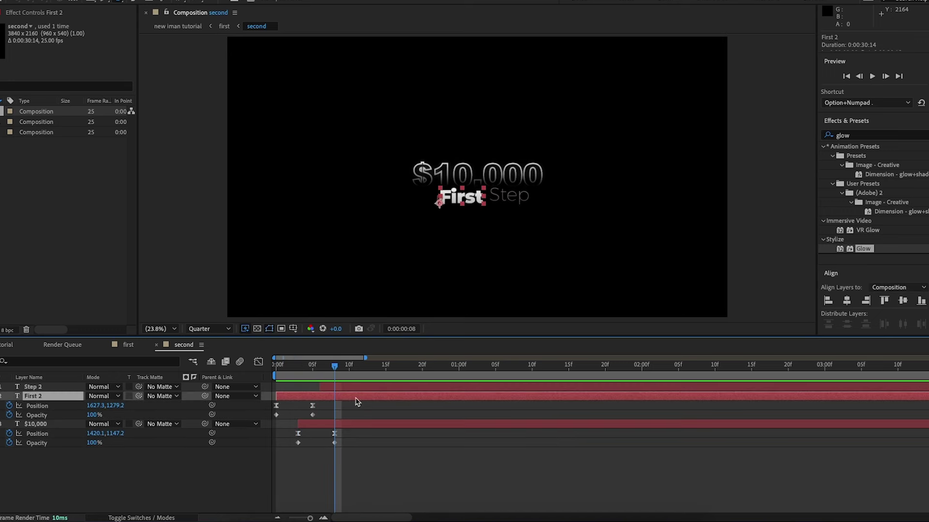
drag(335, 372, 313, 373)
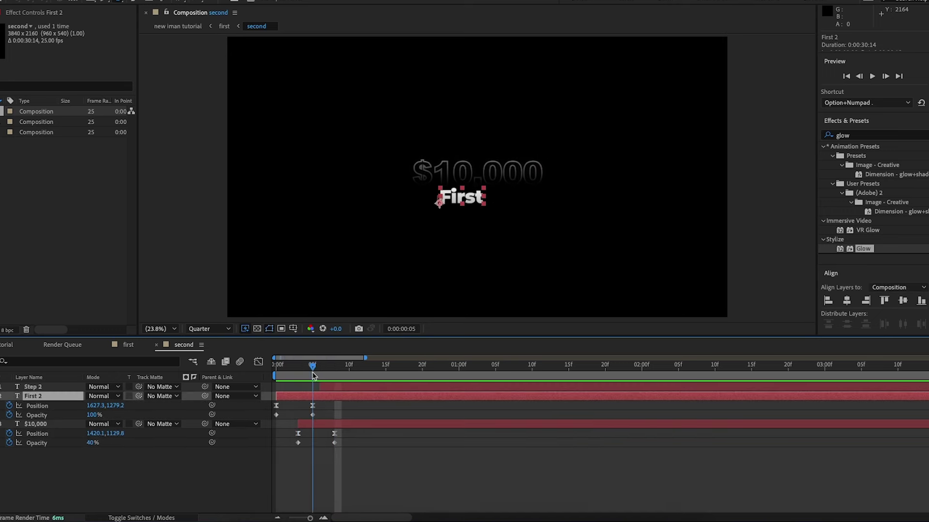
double_click(458, 196)
key(BackSpace)
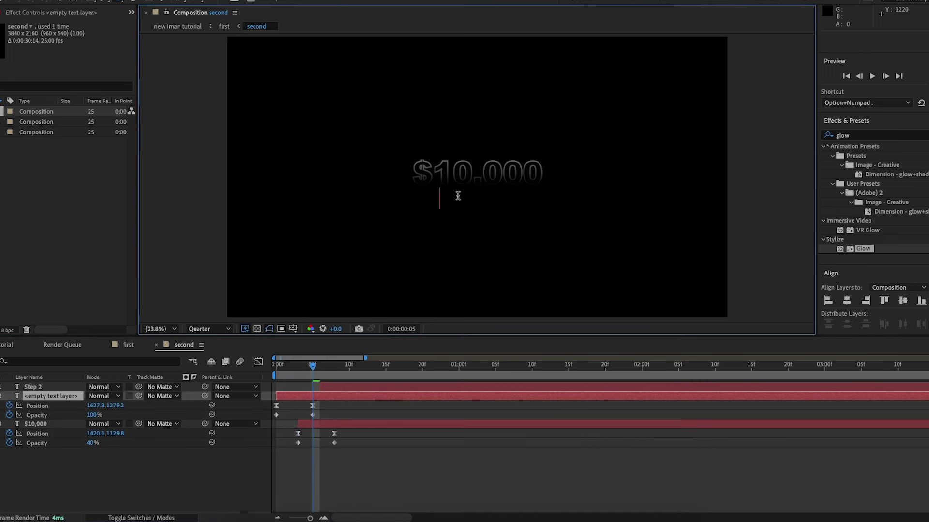
text(Second)
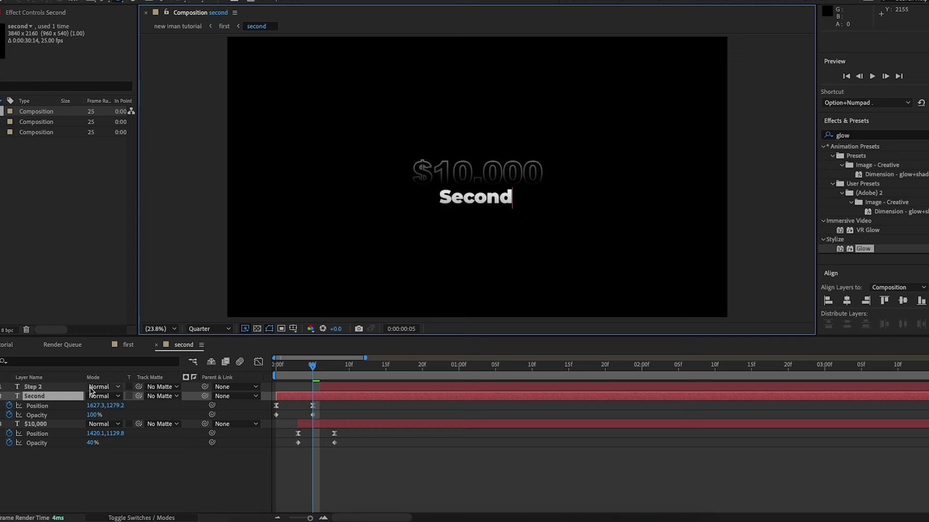
At 0:00:00:05, set the Second text layer's Position to 1579.3, 1271.2 and its Scale to 170%.
click(66, 397)
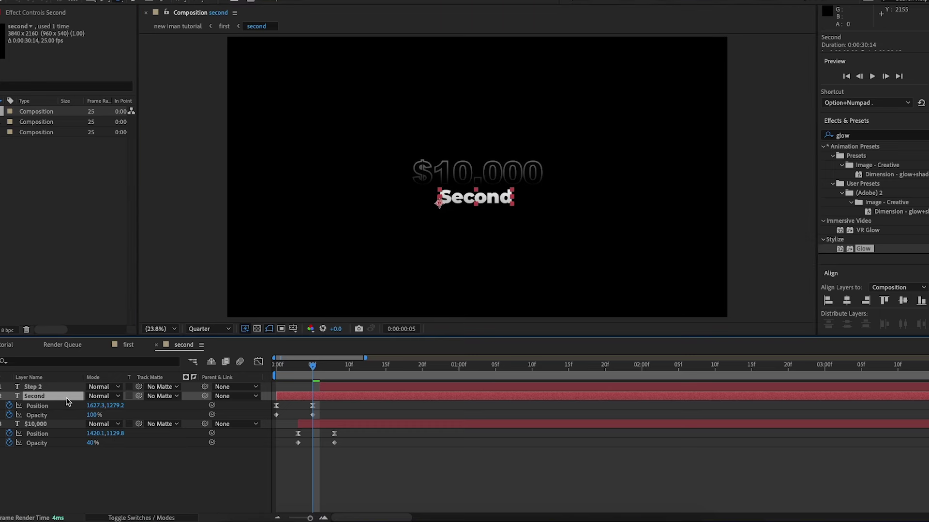
drag(94, 406, 72, 409)
click(199, 466)
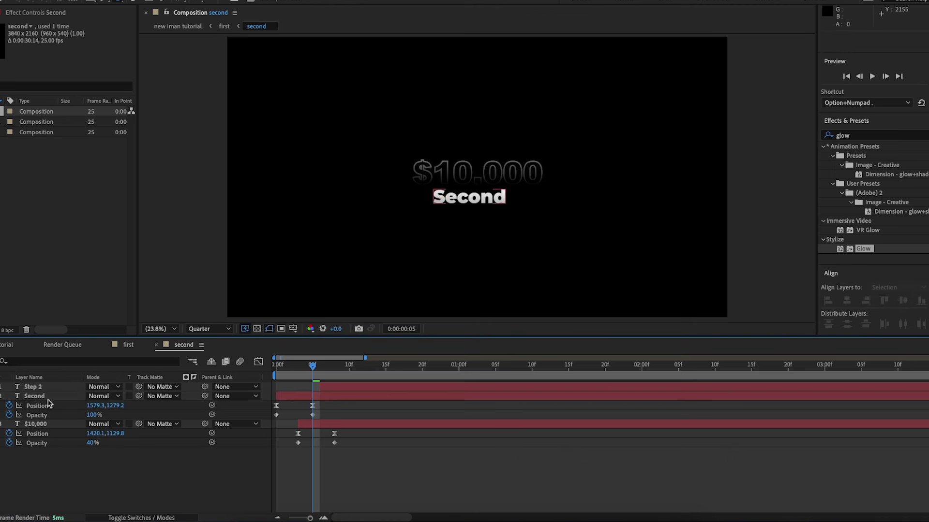
click(41, 398)
key(s)
drag(116, 406, 118, 410)
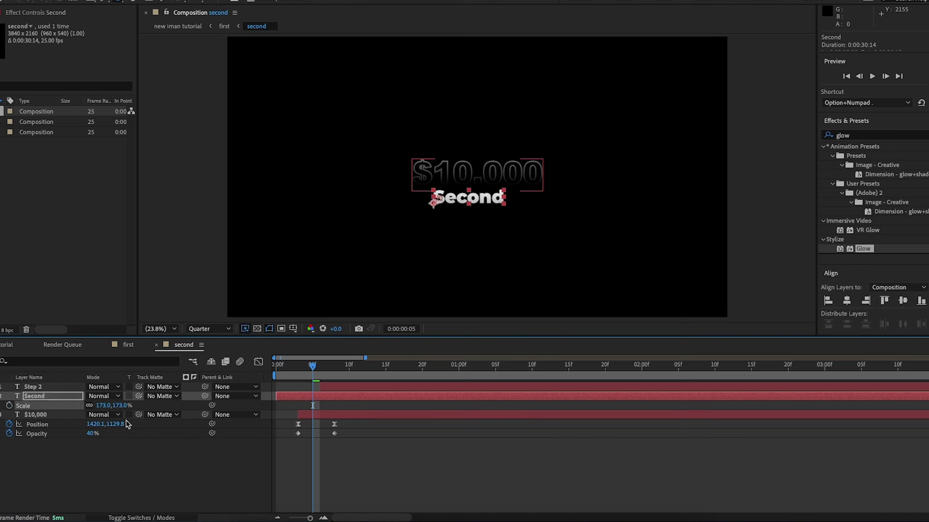
key(p)
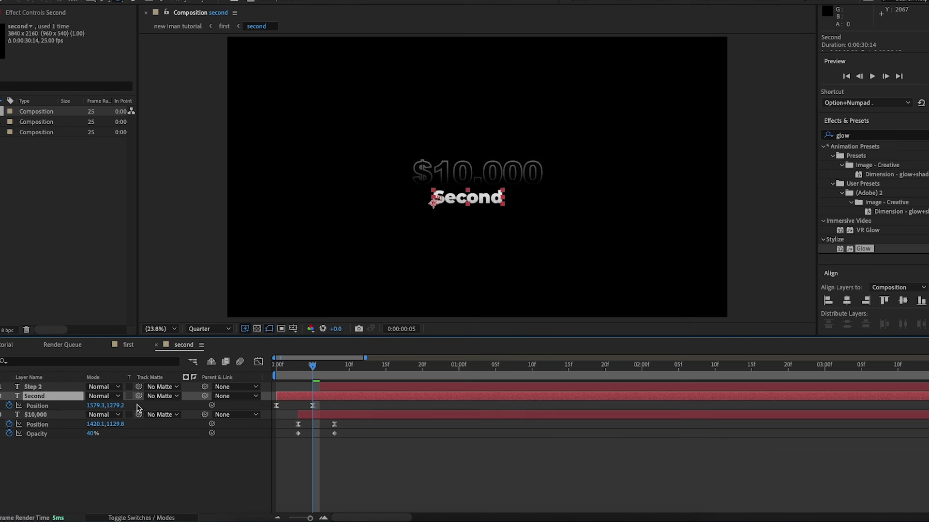
drag(115, 410, 111, 410)
click(137, 466)
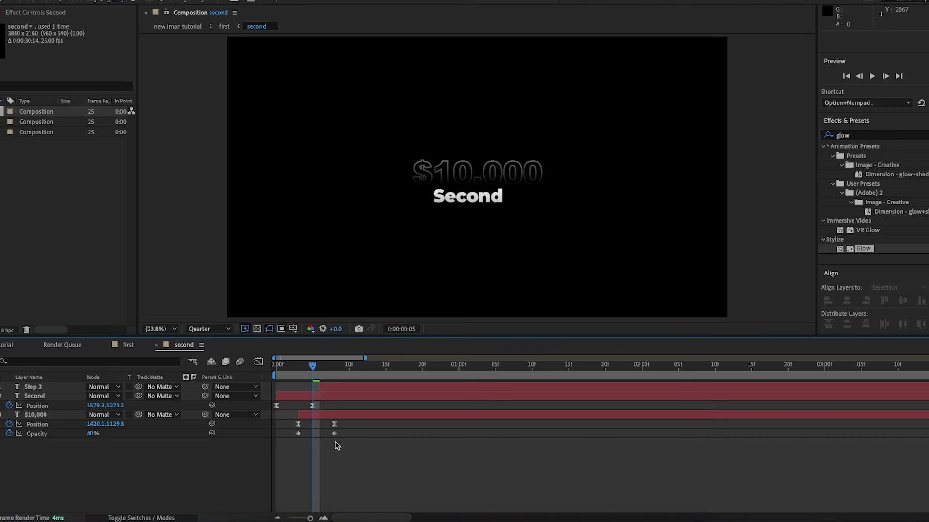
Set the Second layer's horizontal Position to 1579.3 at its first keyframe, 0:00:00:00, and preview the text animation.
drag(314, 366, 275, 366)
click(97, 405)
text(1)
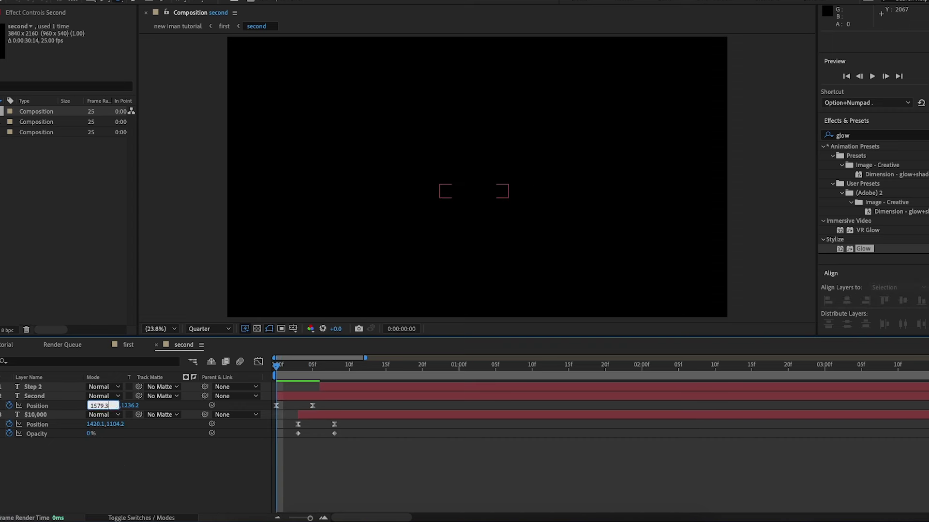
key(Return)
key(space)
key(space)
drag(395, 367, 250, 366)
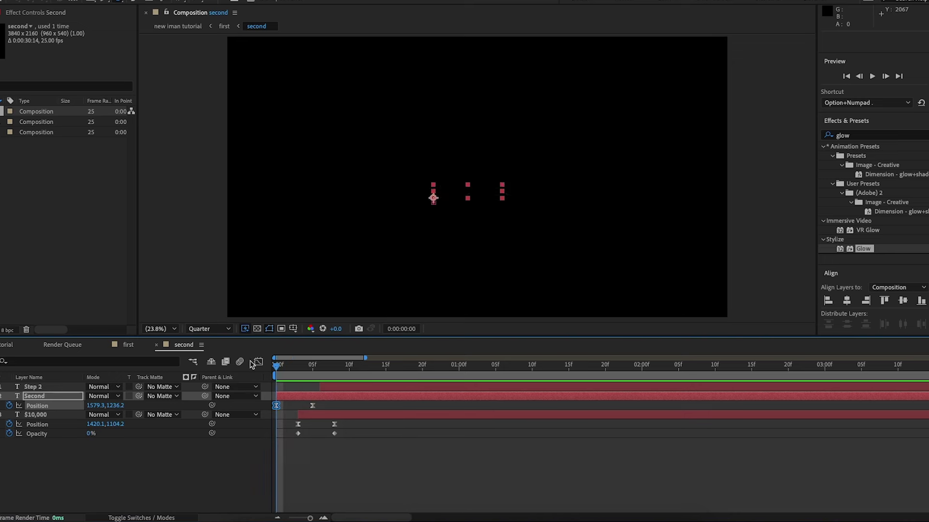
key(space)
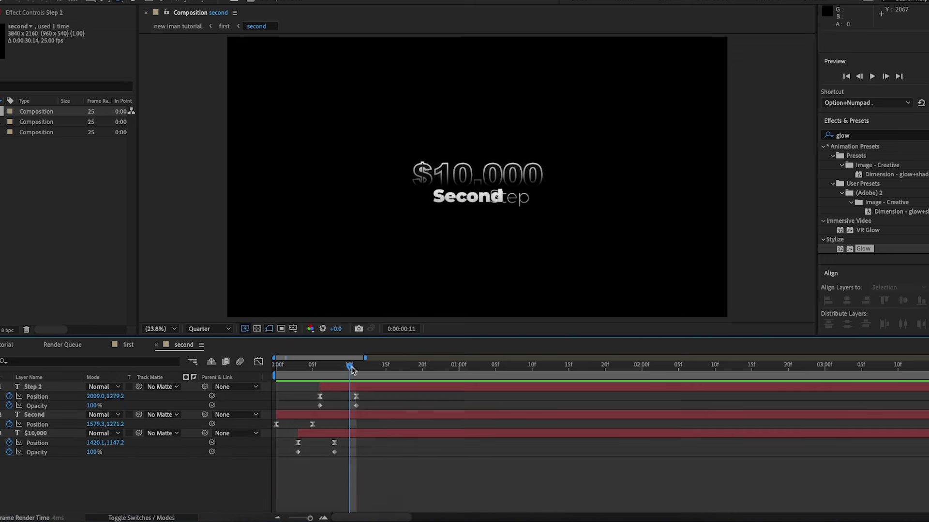
Set the Step text layer's Position to 2116.0, 1271.2 at its second keyframe, 0:00:00:11, beside the word Second.
drag(352, 370, 356, 370)
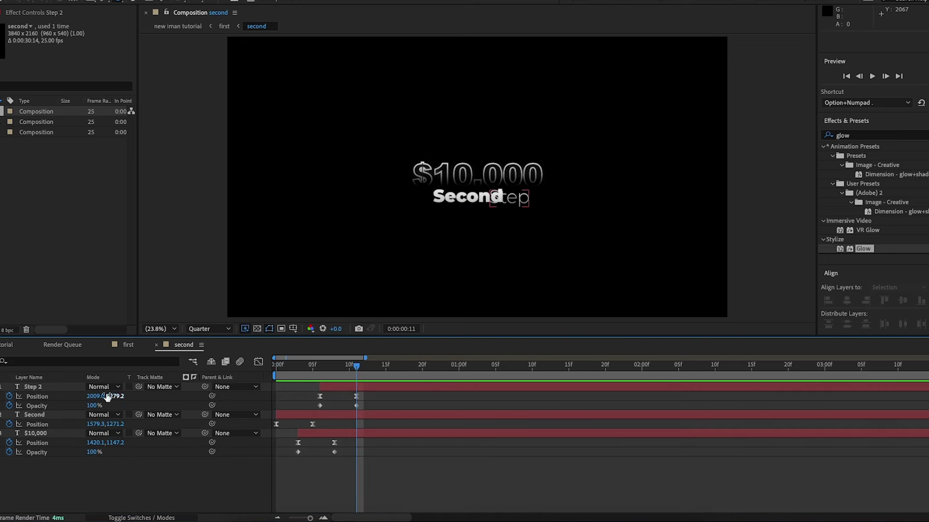
drag(108, 397, 119, 401)
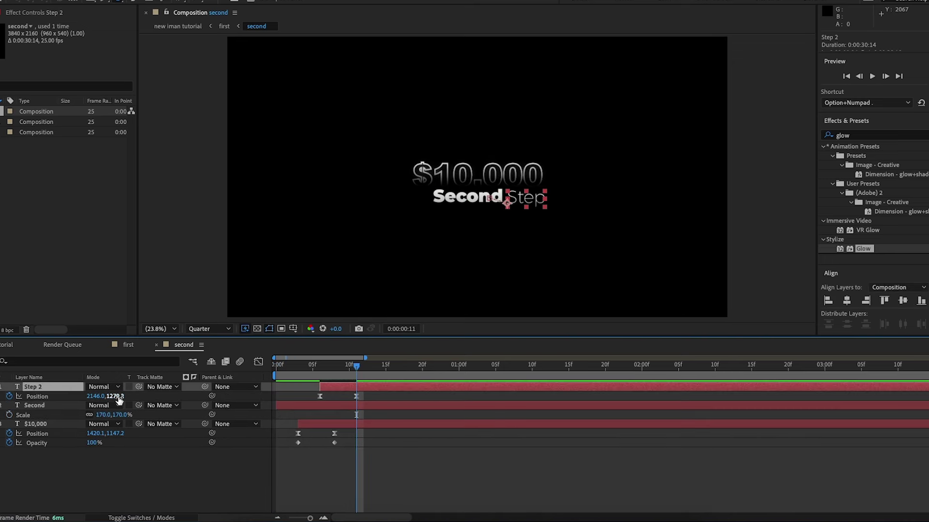
click(115, 397)
click(122, 444)
click(72, 397)
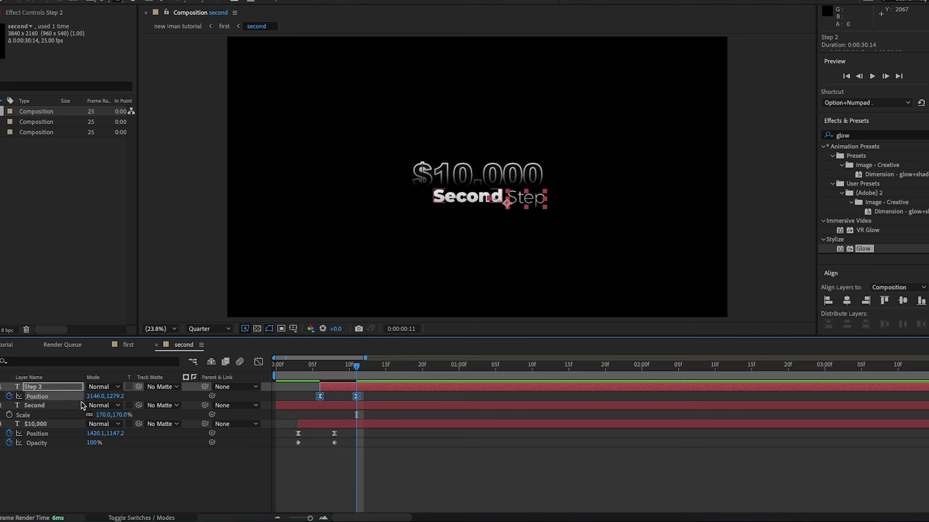
click(81, 405)
key(p)
drag(115, 397, 94, 395)
click(158, 453)
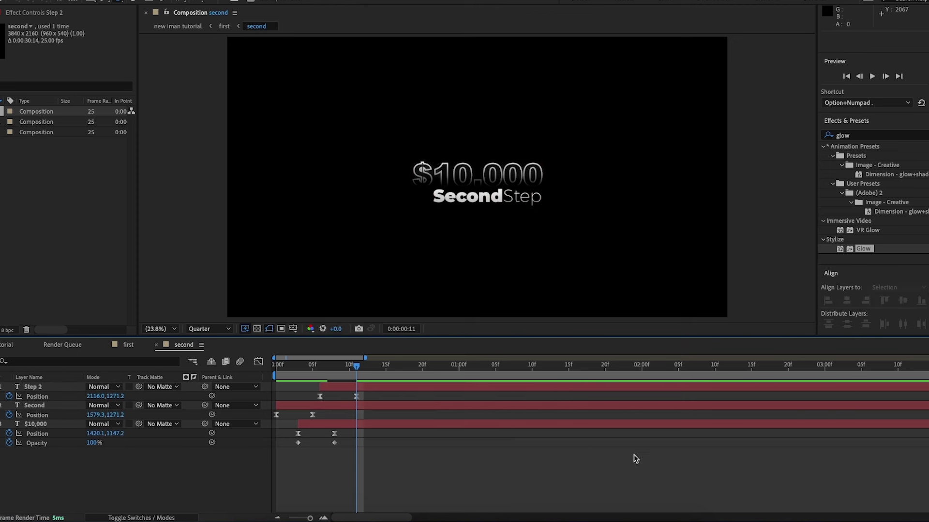
Centre the subtitle by setting horizontal Position to 1519.3 for Second at 0:00:00:05 and 2098.0 for Step at 0:00:00:11.
drag(363, 366, 313, 367)
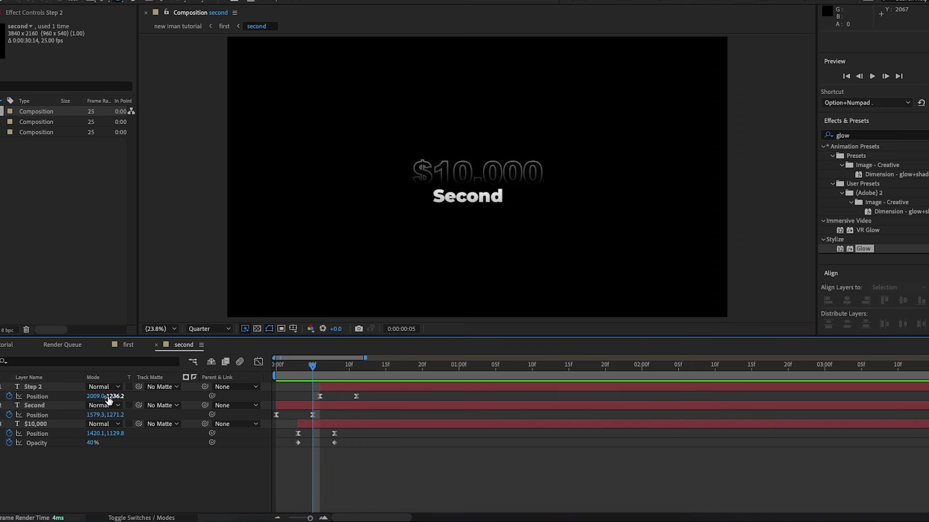
drag(92, 415, 85, 415)
drag(313, 367, 357, 370)
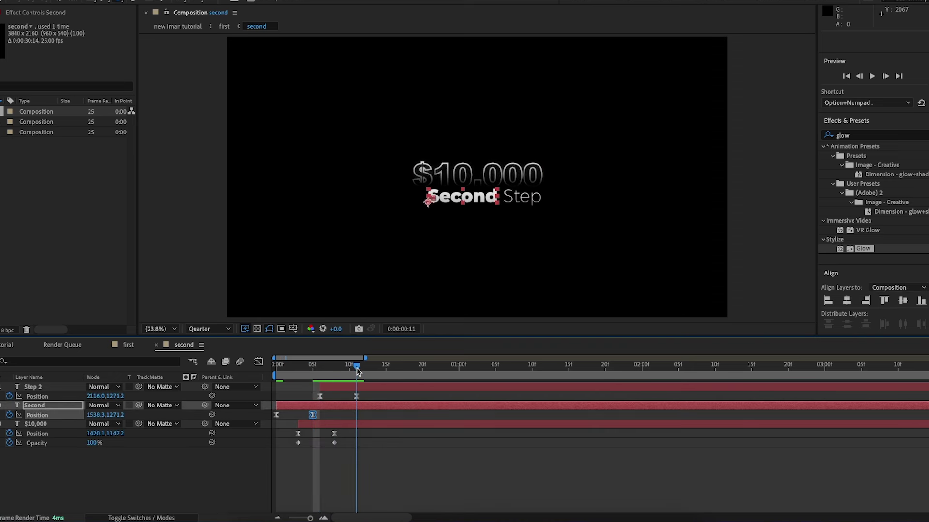
click(385, 476)
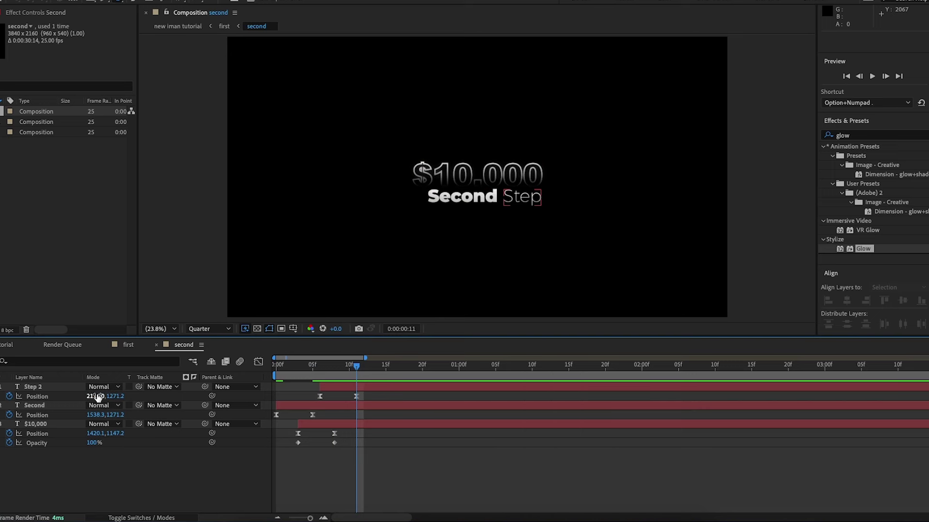
drag(98, 397, 89, 397)
drag(356, 370, 312, 369)
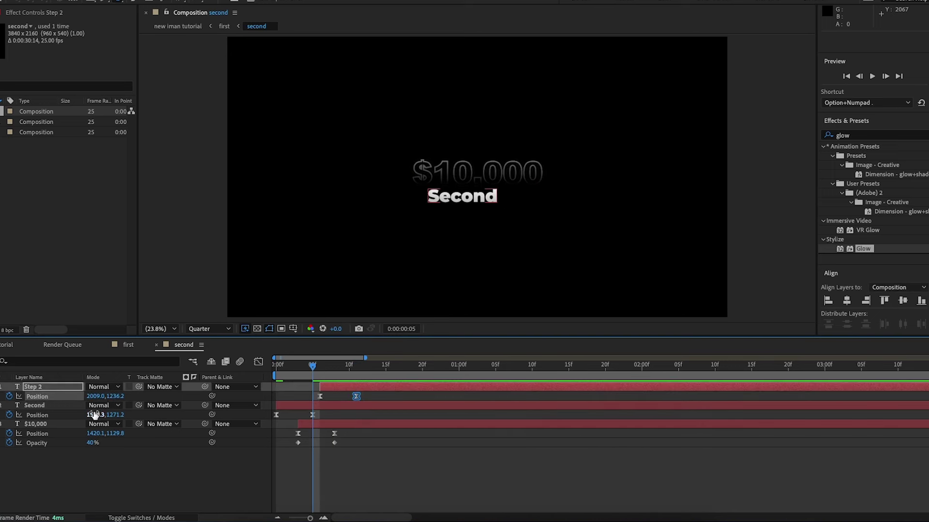
drag(94, 416, 83, 415)
key(space)
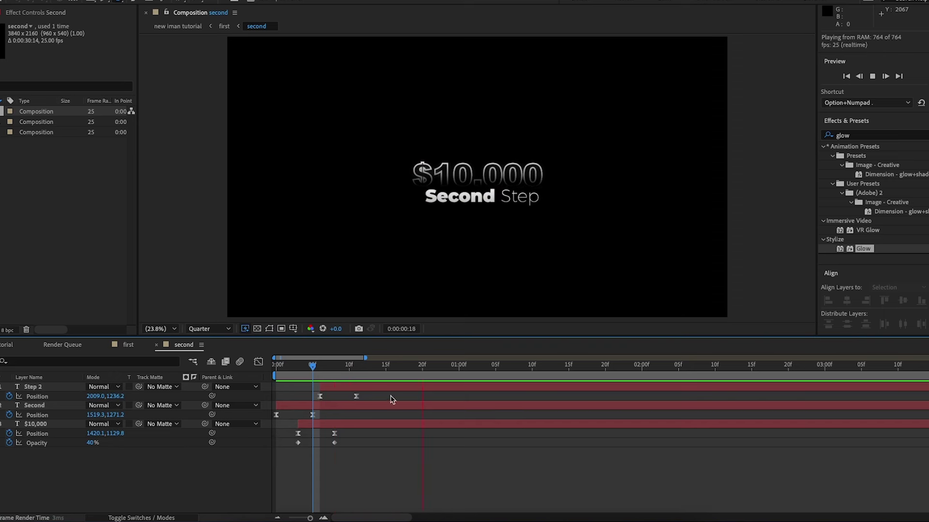
Set the Step layer's horizontal Position to 2098 at its first keyframe, 0:00:00:06, and preview from the start.
click(356, 371)
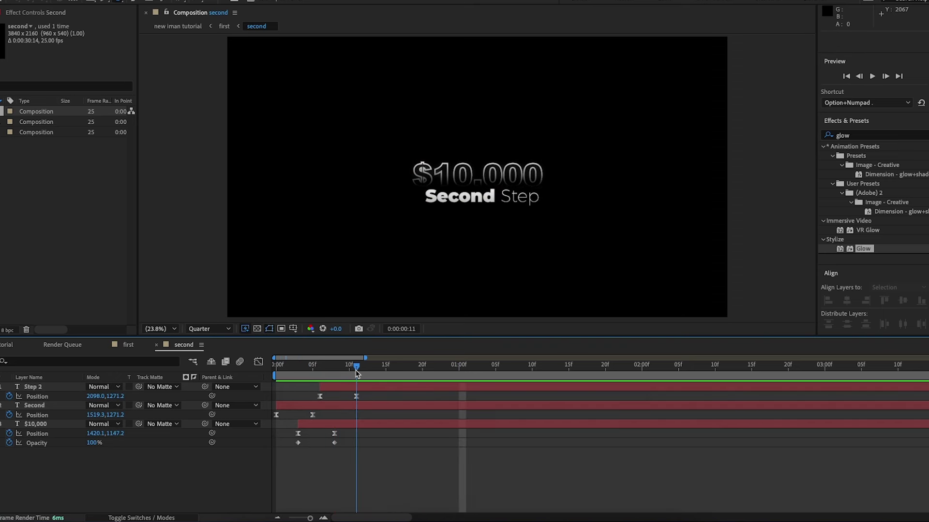
drag(357, 371, 320, 371)
click(95, 396)
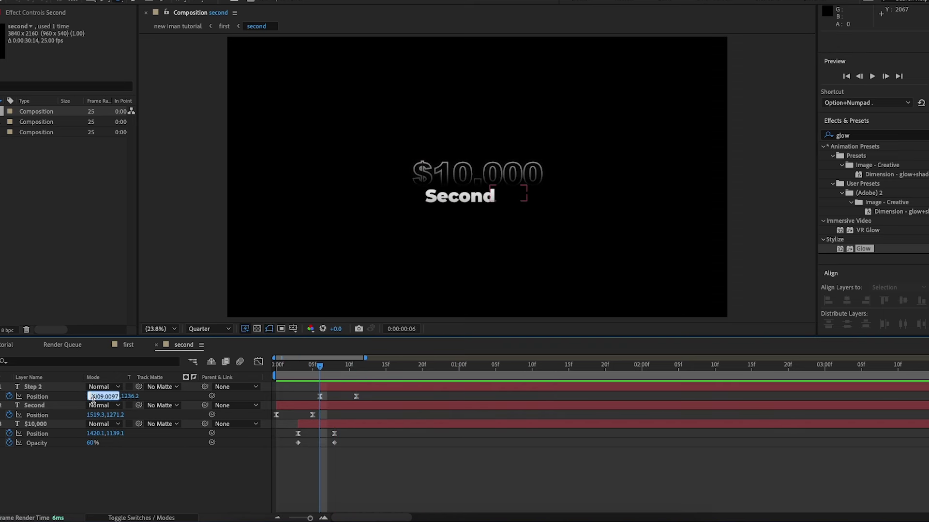
text(2098)
key(Return)
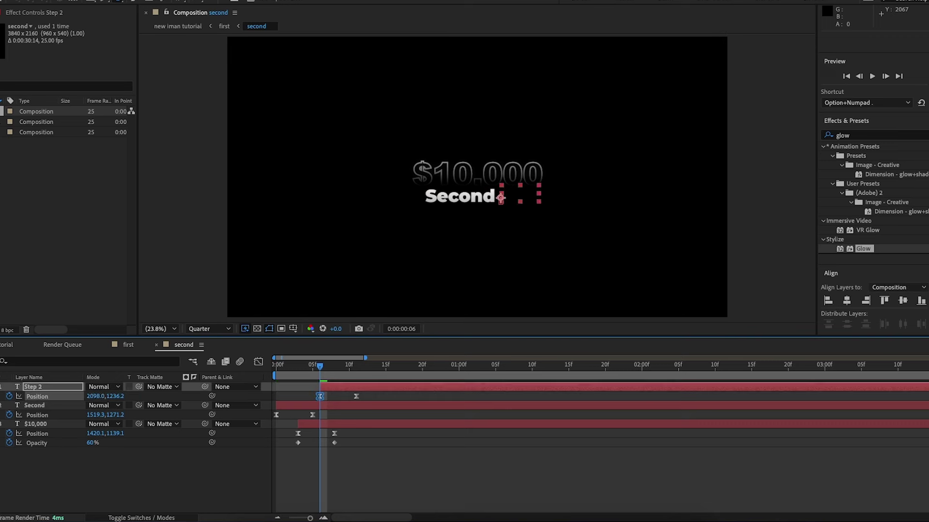
key(Home)
key(space)
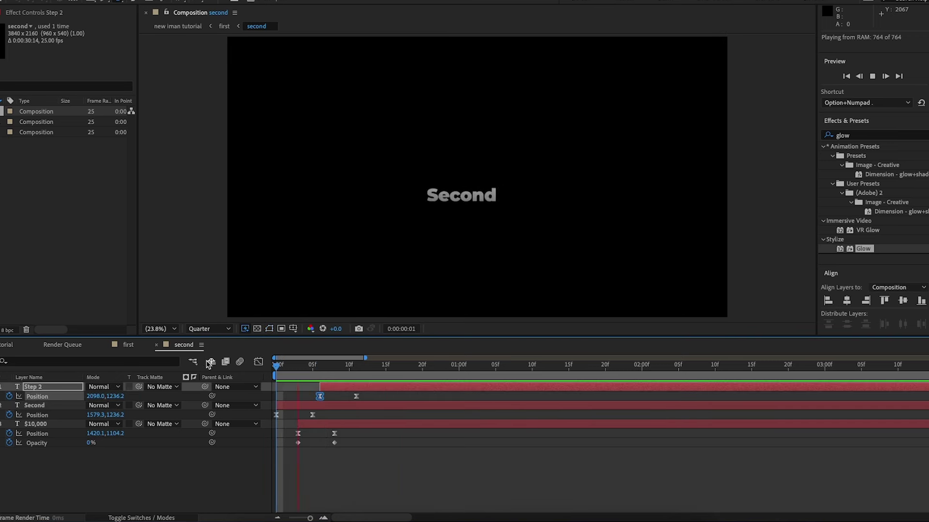
Set the Second layer's horizontal Position to 1519.3 at its first keyframe, 0:00:00:00, and preview the title animation.
drag(387, 370, 276, 382)
click(92, 415)
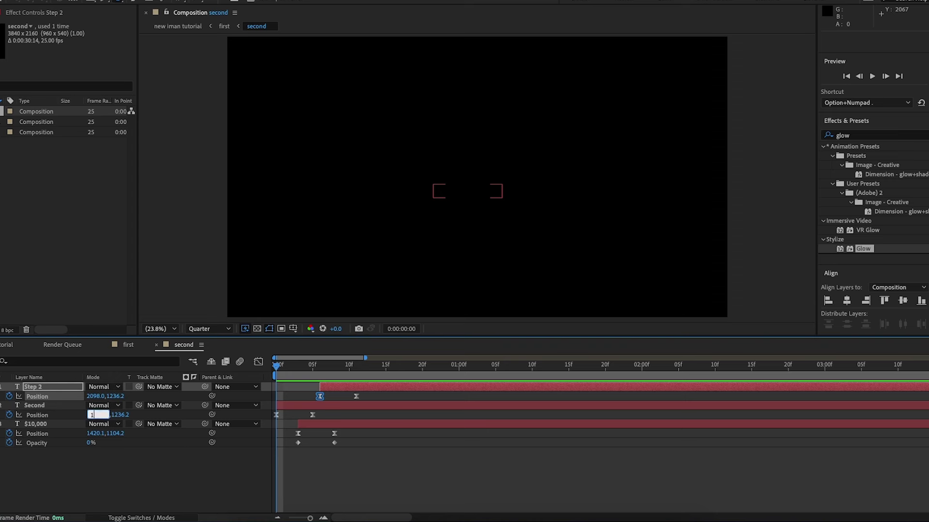
text(1519.3)
key(Return)
key(space)
key(space)
drag(402, 372, 224, 363)
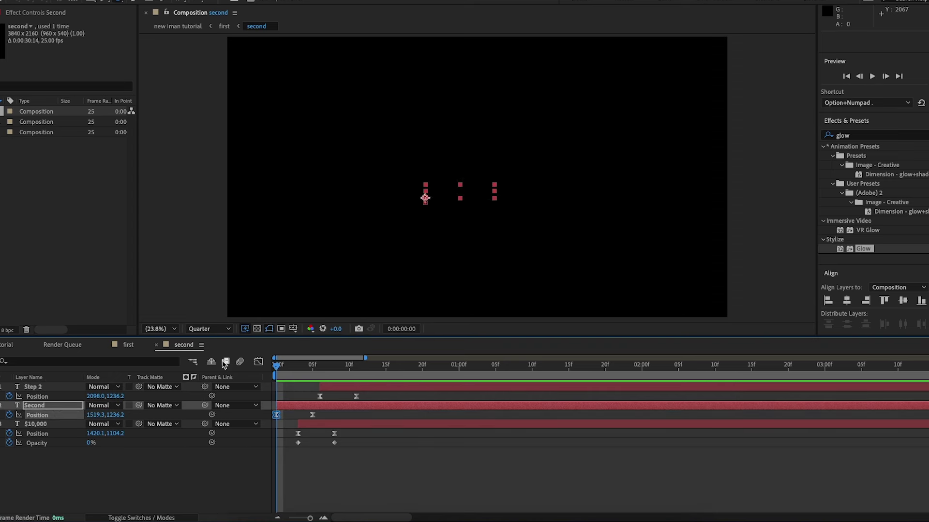
key(space)
key(space)
key(F2)
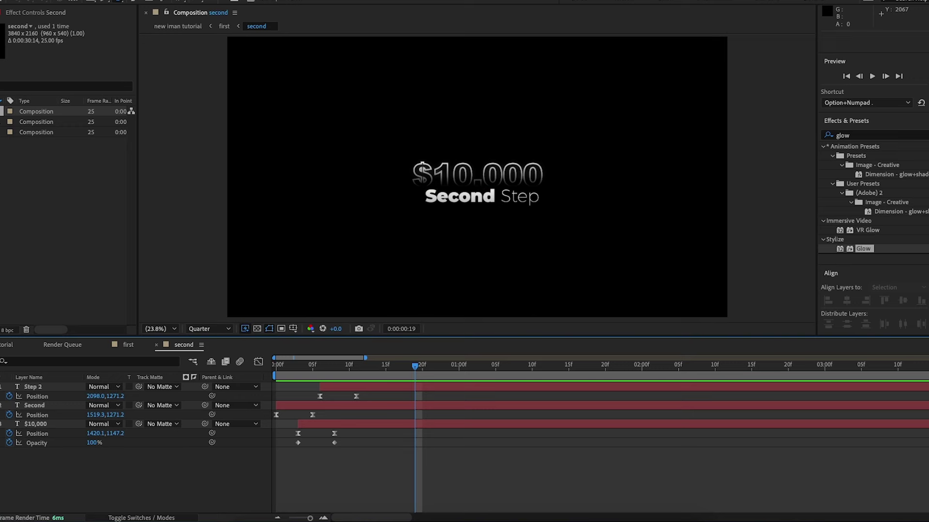
Add the "second" composition to the "new iman tutorial" timeline at 70% scale and place its title just above the red line.
click(7, 345)
click(357, 472)
drag(4, 111, 386, 390)
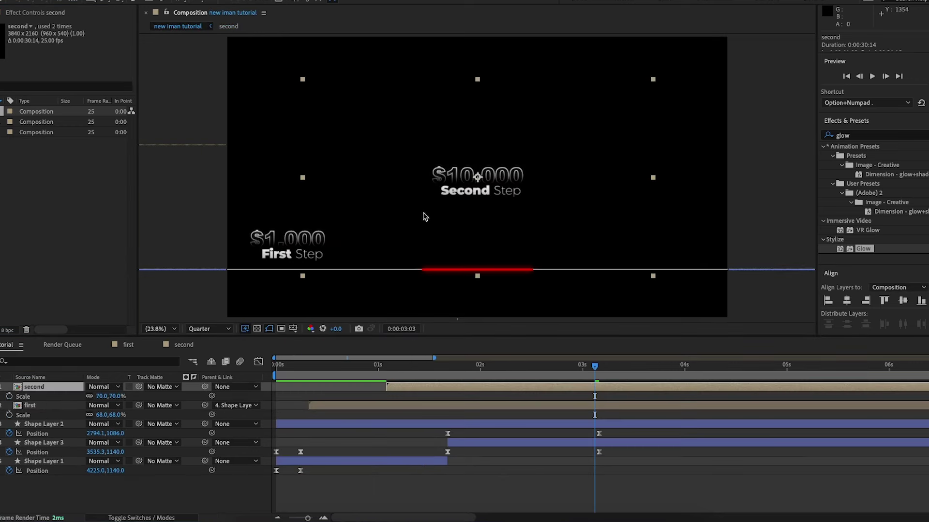
drag(472, 196, 469, 260)
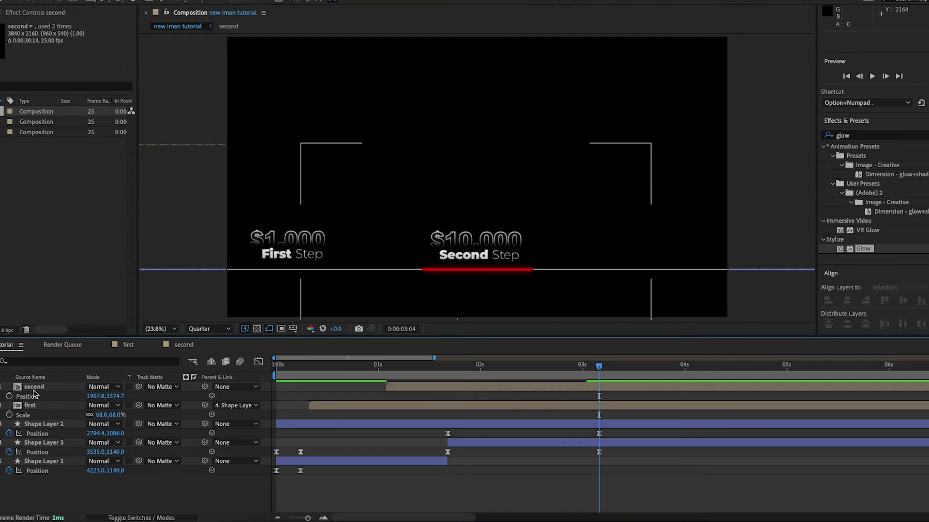
Parent the "second" layer to Shape Layer 3 and preview the timeline movement.
click(34, 389)
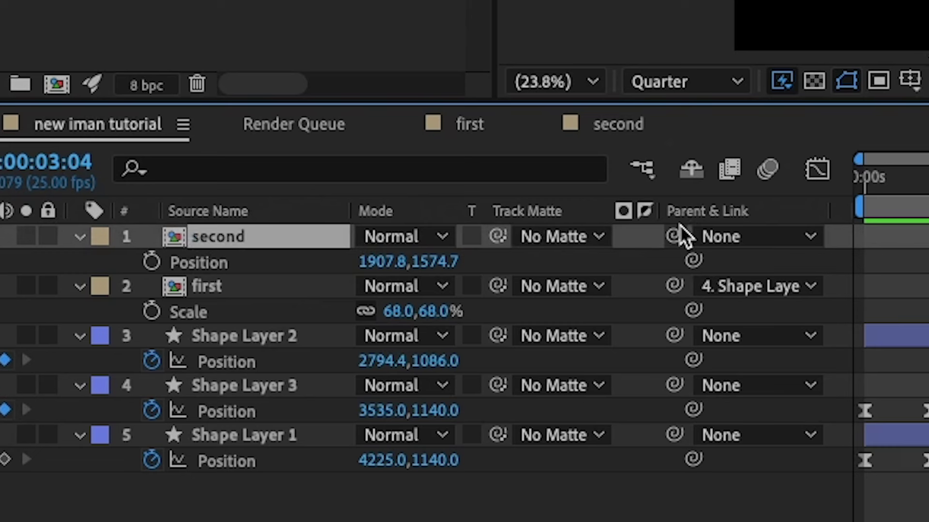
drag(205, 386, 94, 443)
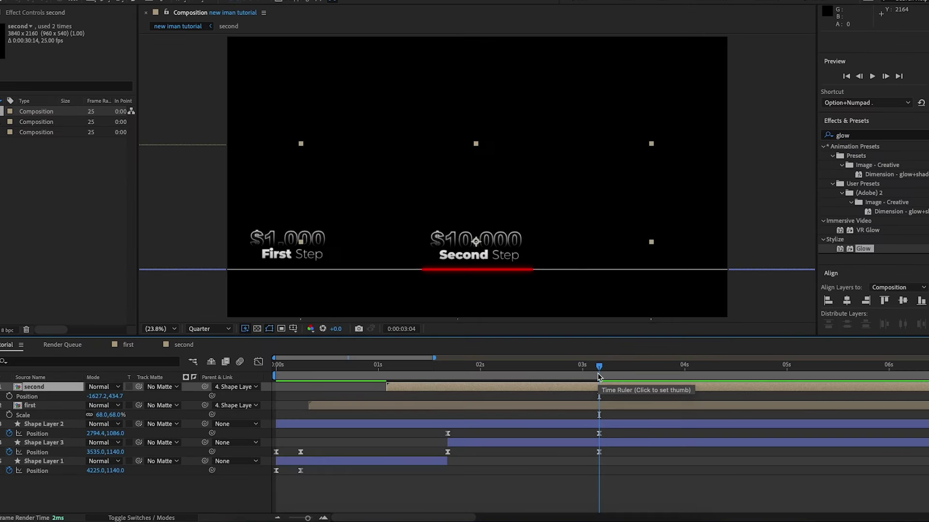
drag(598, 374, 361, 374)
key(space)
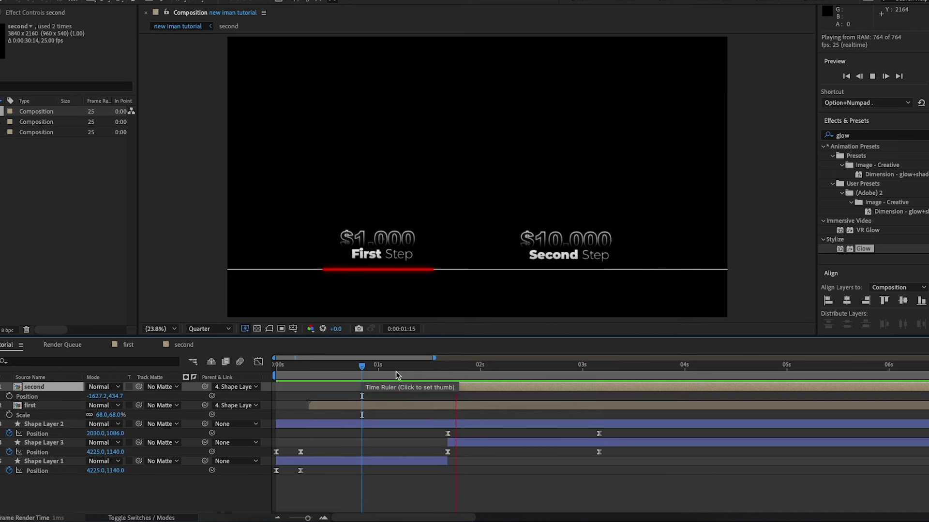
key(space)
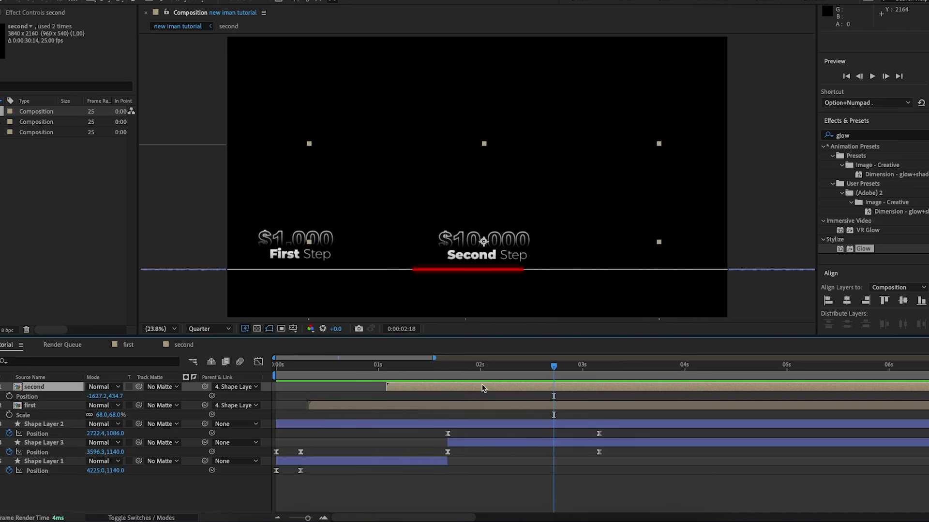
Shift the "second" layer in time to start at 0:00:02:06 and preview its entrance.
drag(554, 366, 577, 387)
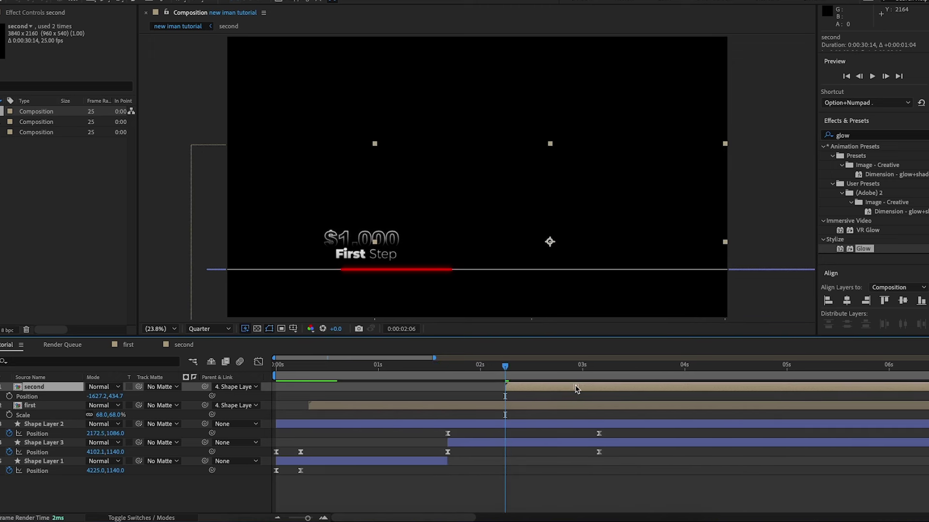
click(406, 366)
key(space)
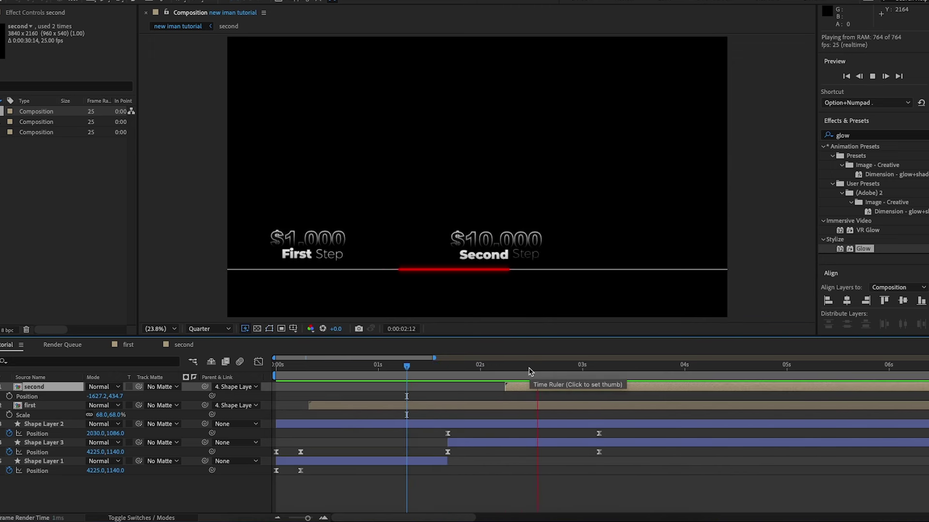
click(624, 463)
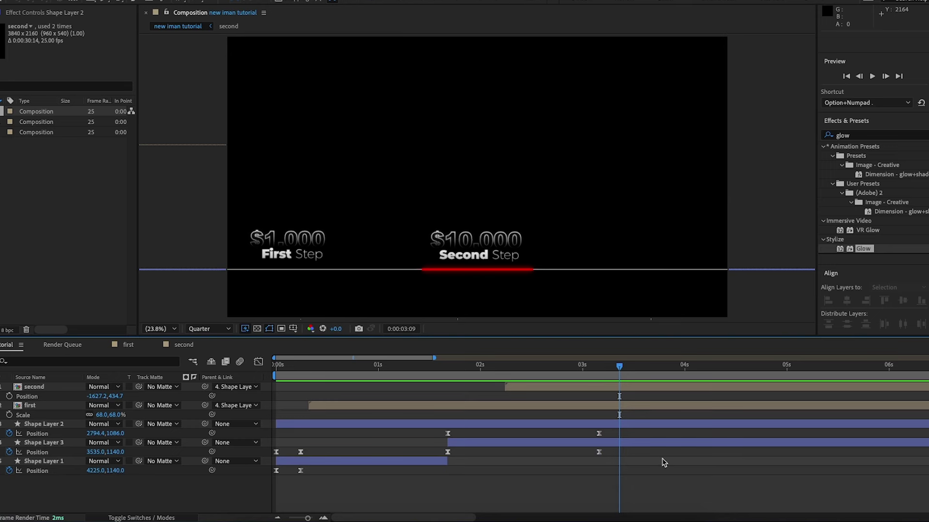
Duplicate the last Position keyframes of Shape Layer 2 and Shape Layer 3 at 0:00:03:09.
click(598, 434)
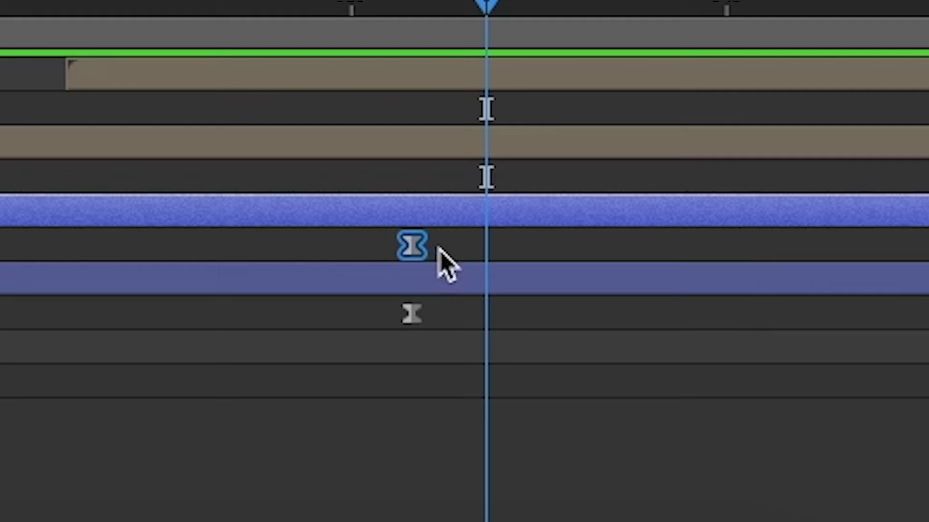
key(ctrl+v)
click(411, 314)
key(ctrl+v)
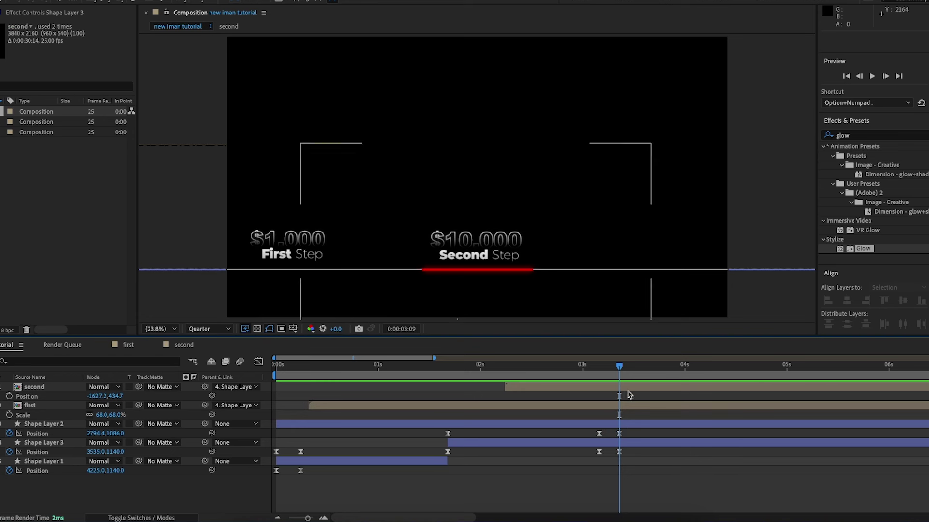
Preview the timeline, then keyframe Shape Layer 3's Position at 0:00:05:00 with an X value of 2167.
key(space)
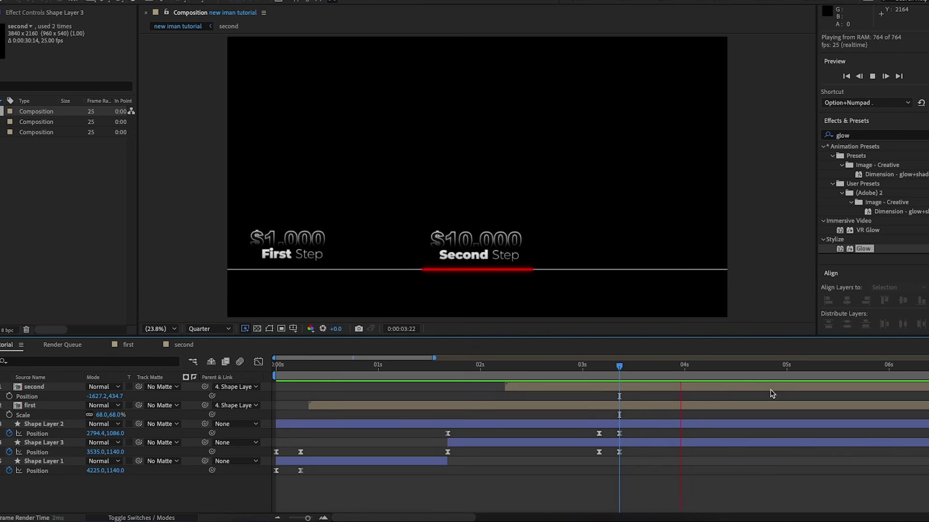
key(space)
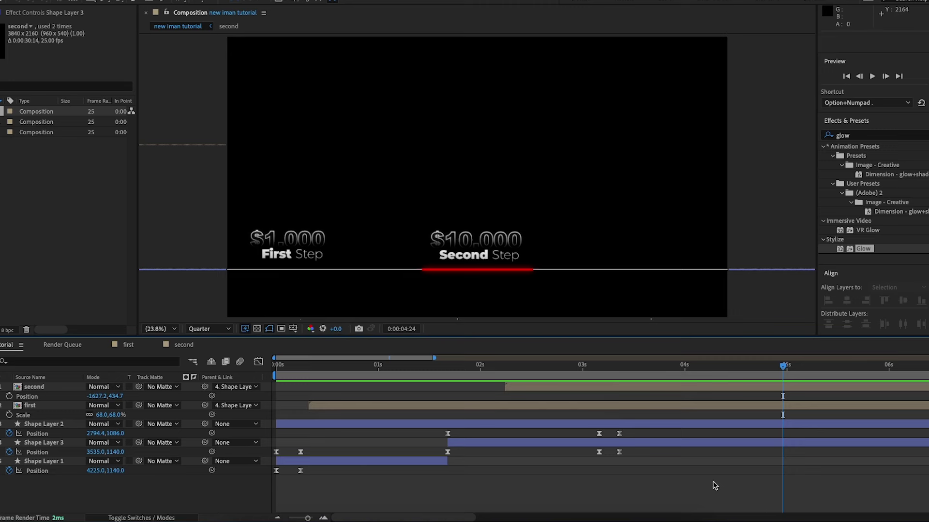
key(Page_Down)
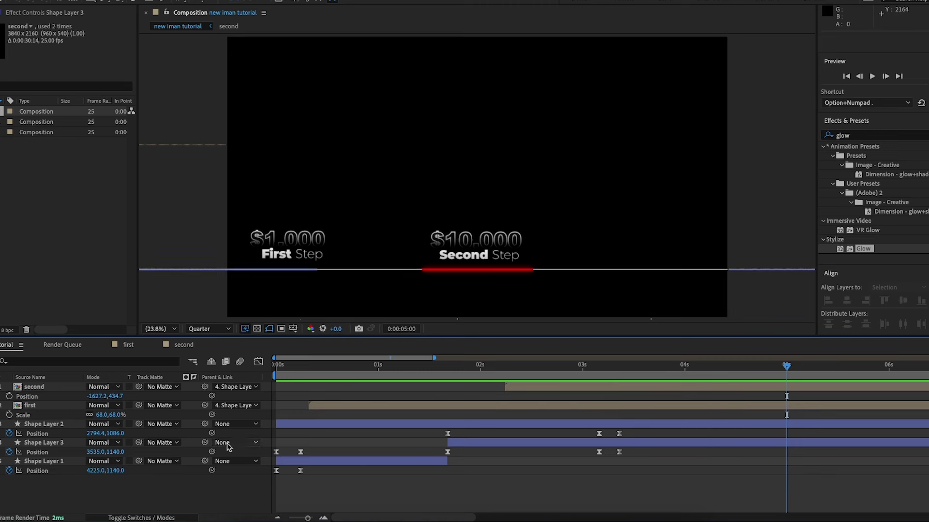
drag(99, 452, 53, 452)
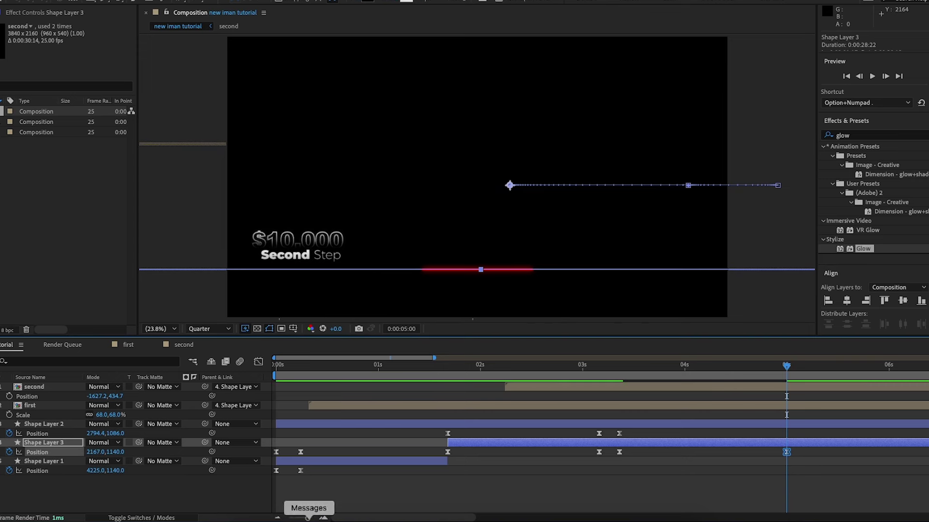
click(225, 495)
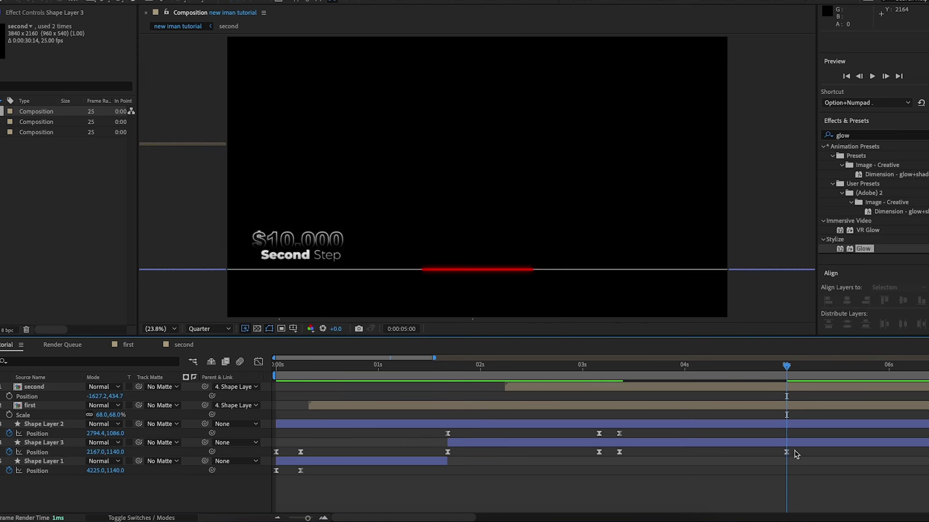
Ease Shape Layer 3's last two Position keyframes in the speed graph so the speed peaks midway, and preview the motion.
drag(795, 455, 618, 458)
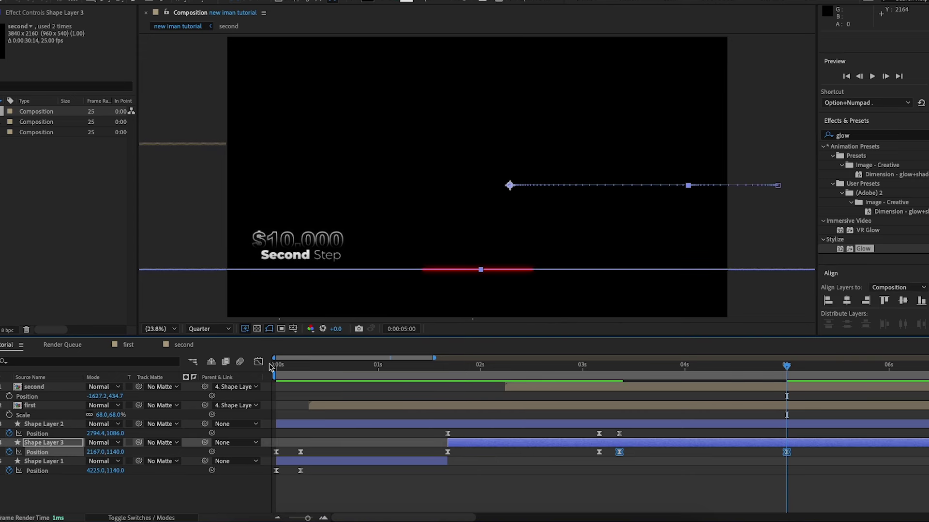
drag(785, 370, 701, 392)
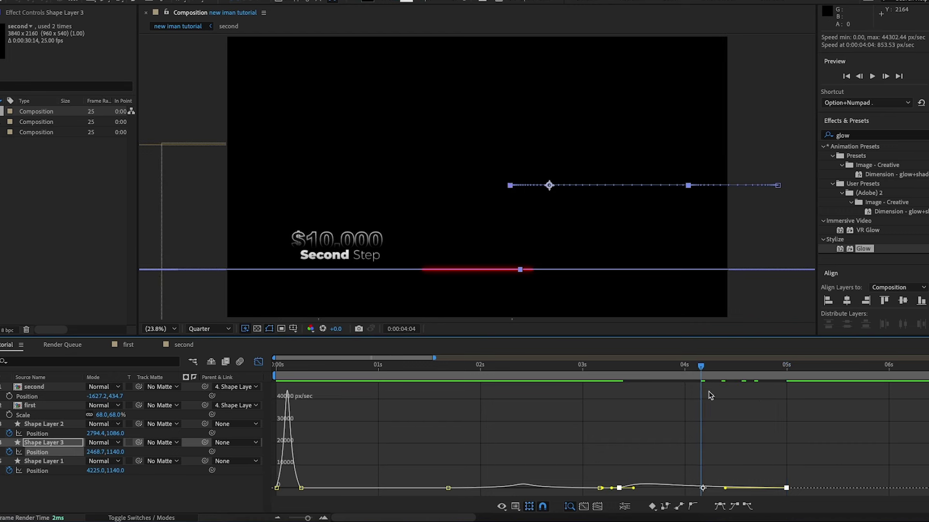
click(788, 434)
click(326, 517)
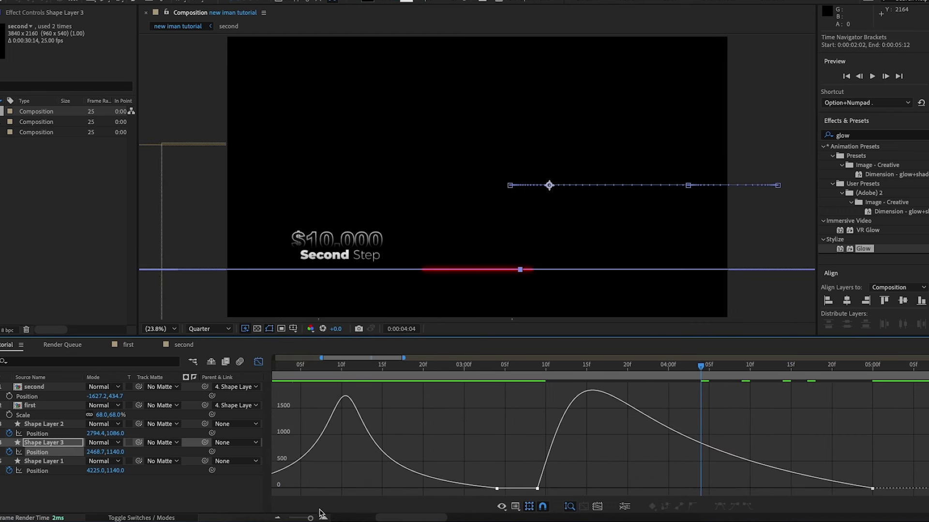
click(282, 517)
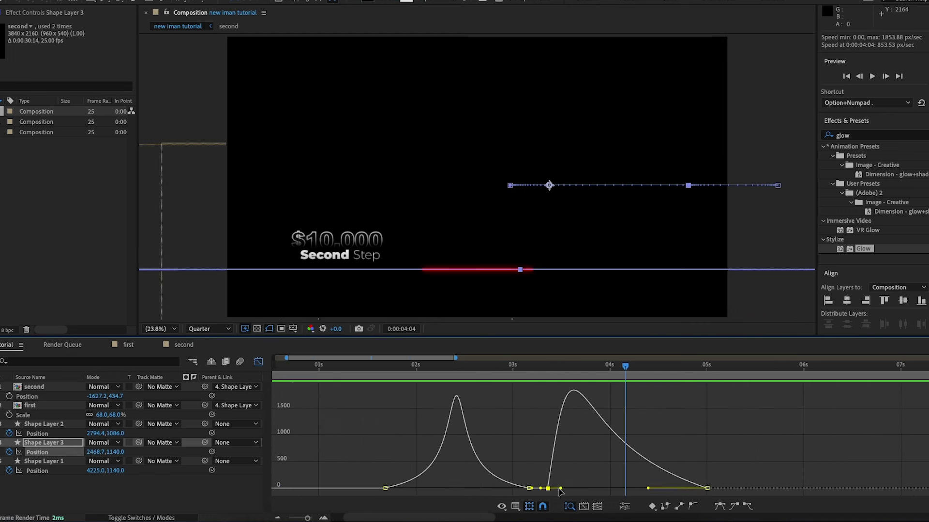
drag(561, 489, 601, 488)
click(672, 490)
key(space)
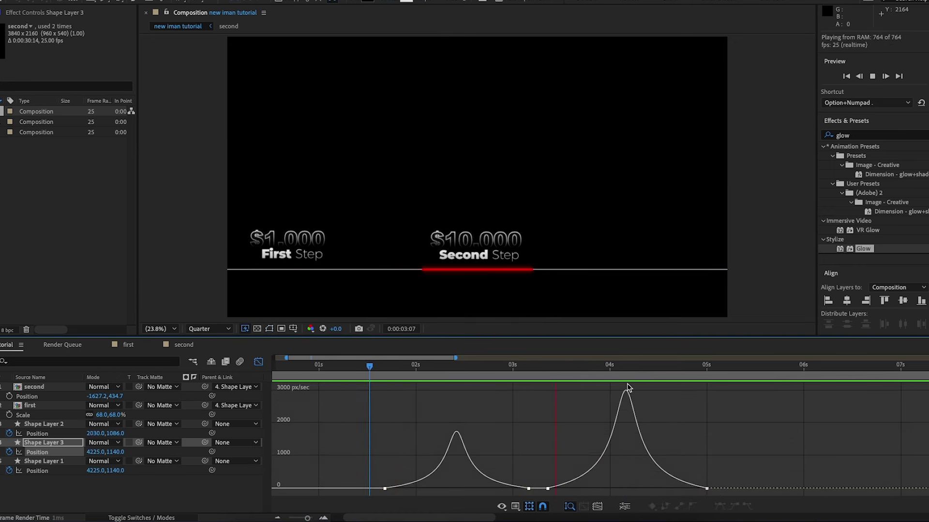
key(space)
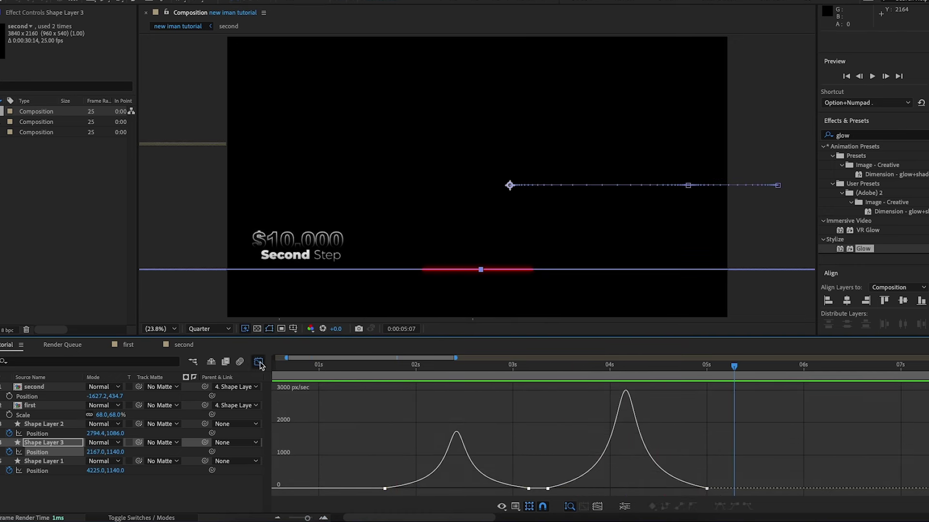
Adjust the timing of Shape Layer 3's last Position keyframe to 0:00:04:24, previewing the movement.
key(shift+F3)
drag(706, 455, 714, 455)
drag(733, 366, 567, 365)
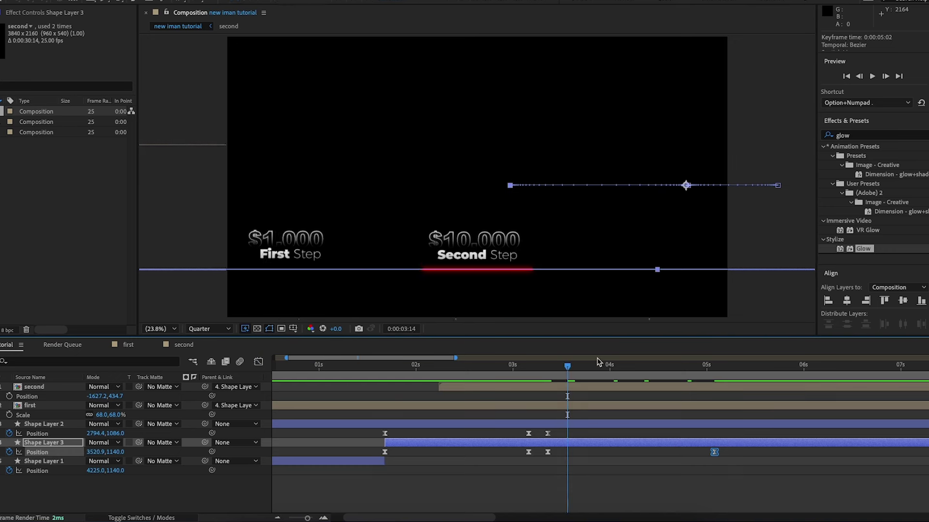
key(space)
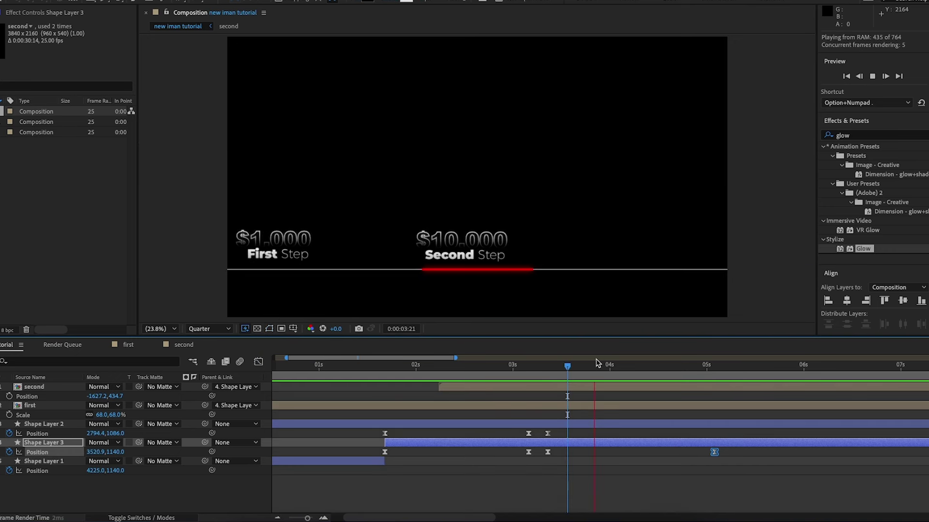
key(space)
click(695, 453)
Duplicate the three text layers inside the "second" composition and pre-compose the copies as "third".
double_click(40, 388)
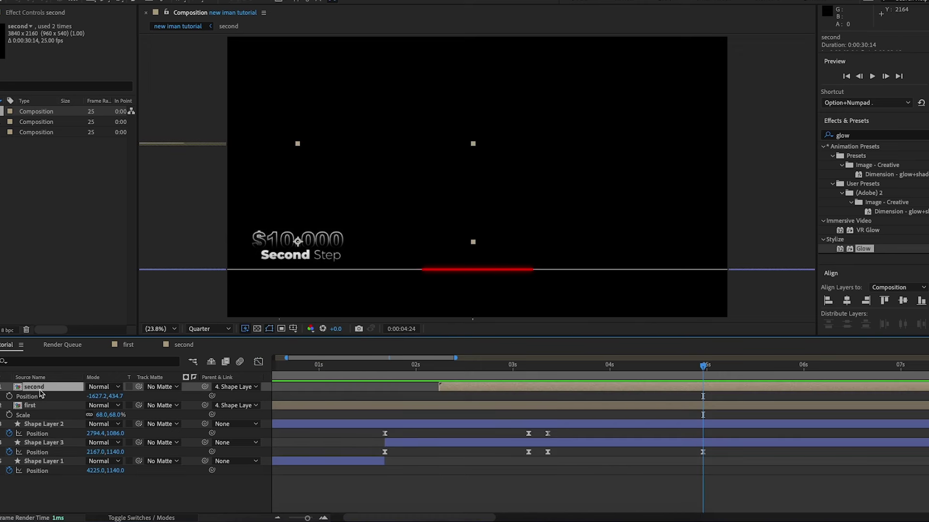
click(35, 425)
shift+click(41, 387)
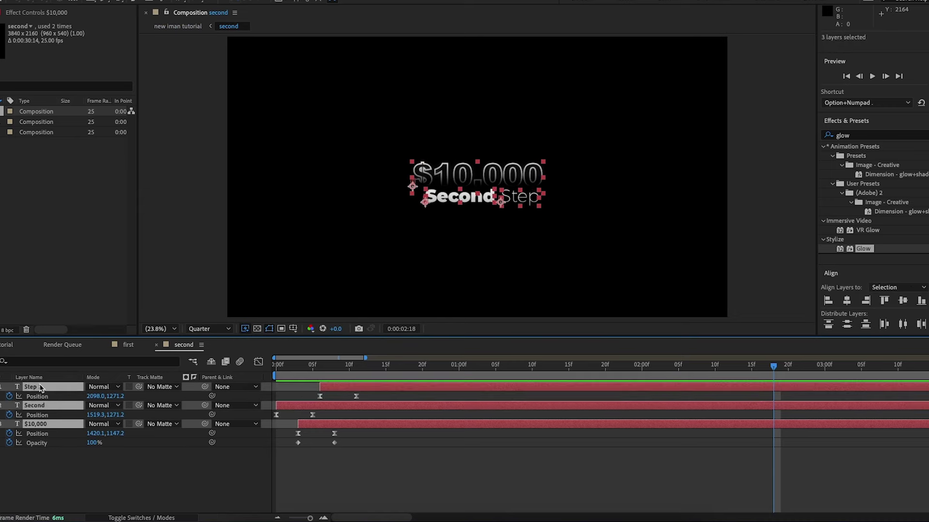
key(super+d)
right_click(43, 390)
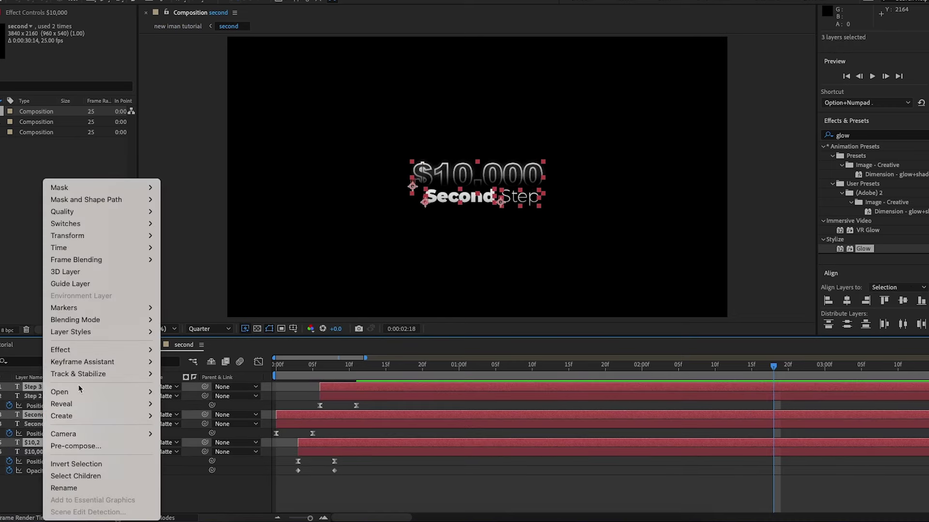
click(75, 446)
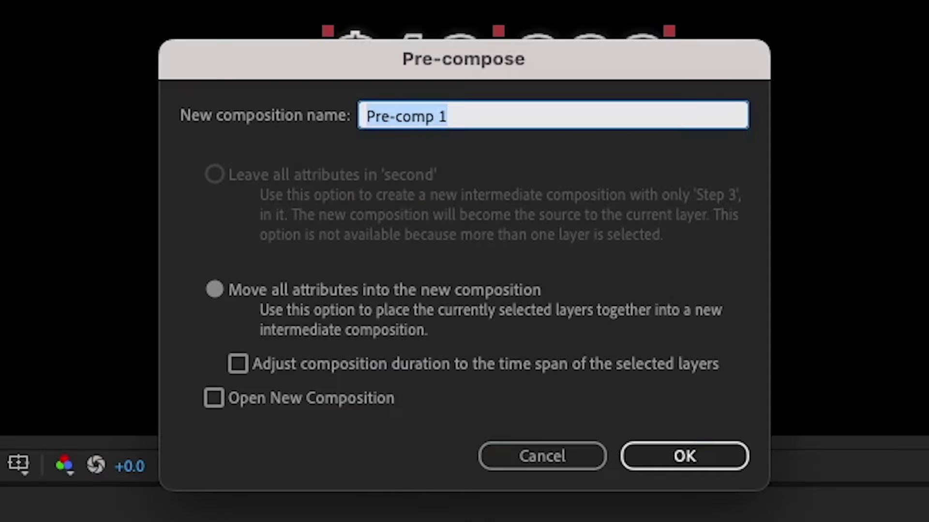
text(third)
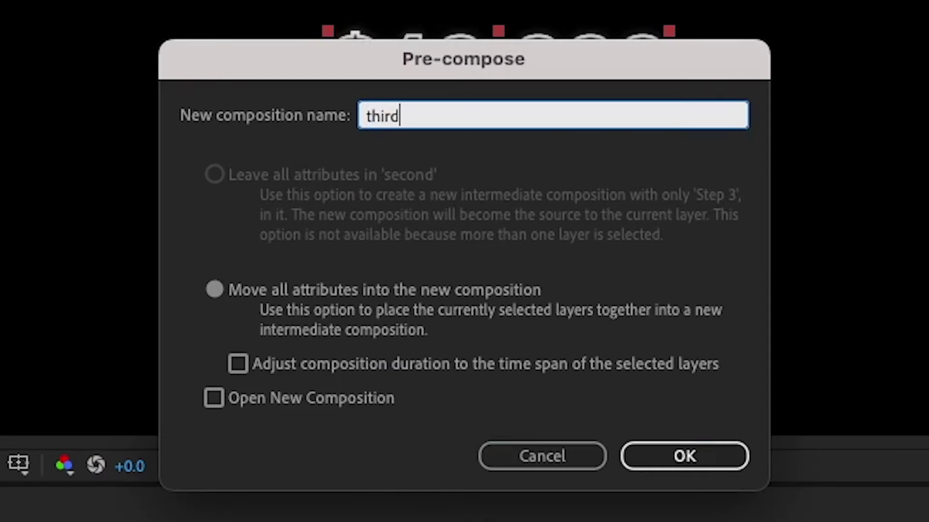
key(Return)
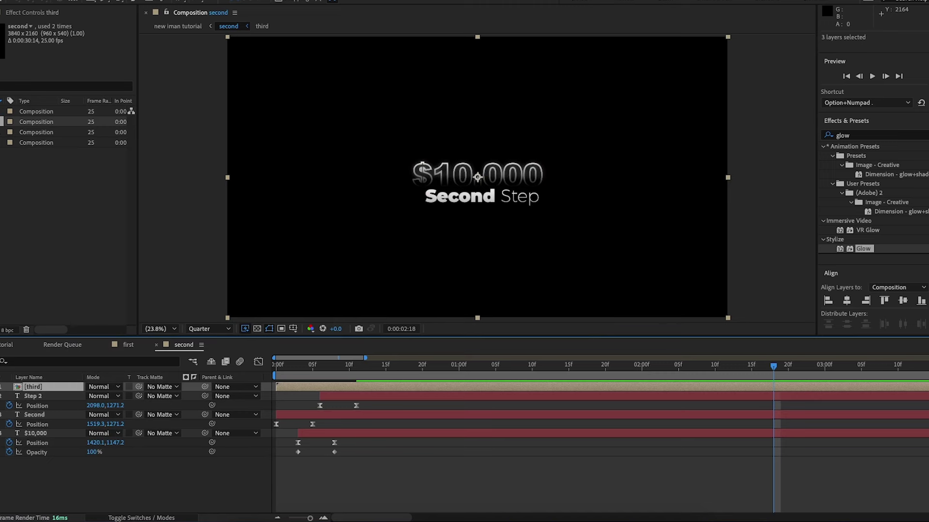
In the "third" composition, change the amount text to $100,000 and centre it horizontally in the frame at its final keyframe.
double_click(38, 388)
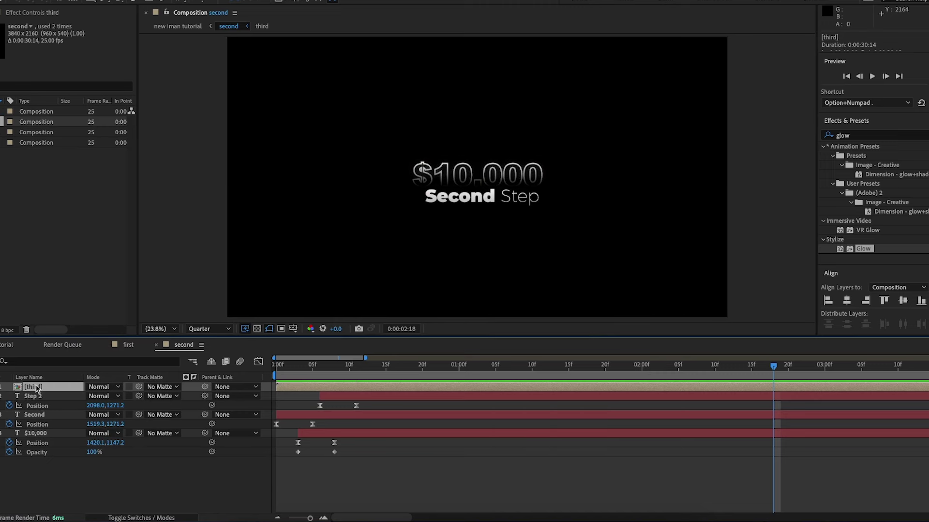
double_click(473, 177)
click(473, 175)
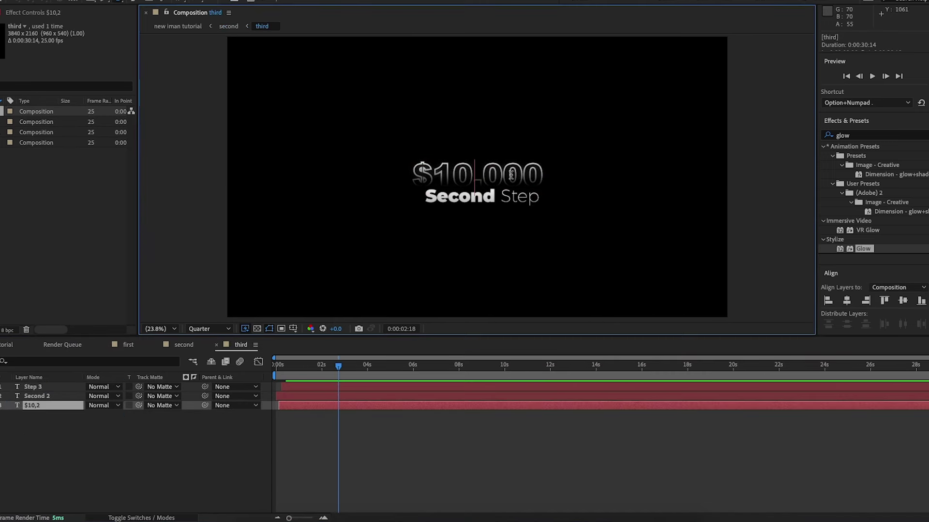
text(0)
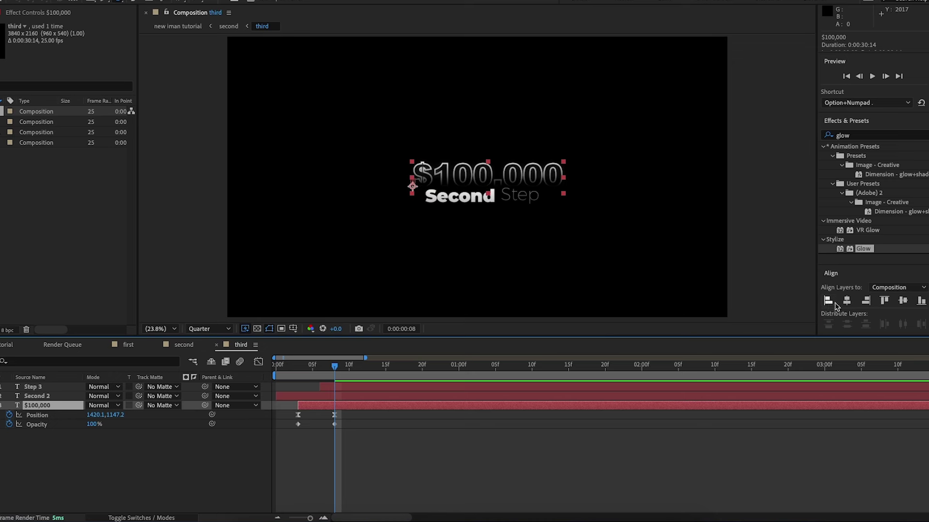
click(847, 301)
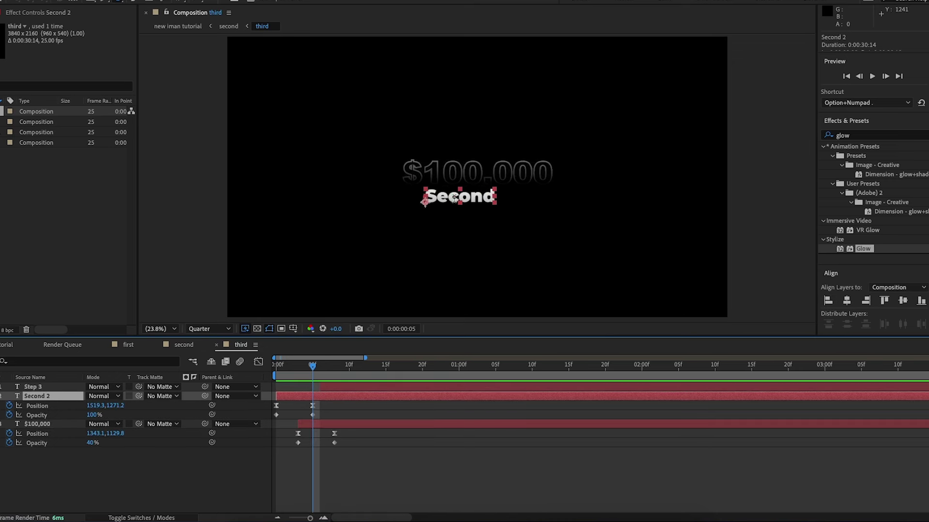
Replace the word "Second" with "Third" and set its X position to 1578.3 at 0:00:00:05.
double_click(454, 198)
key(BackSpace)
text(Th)
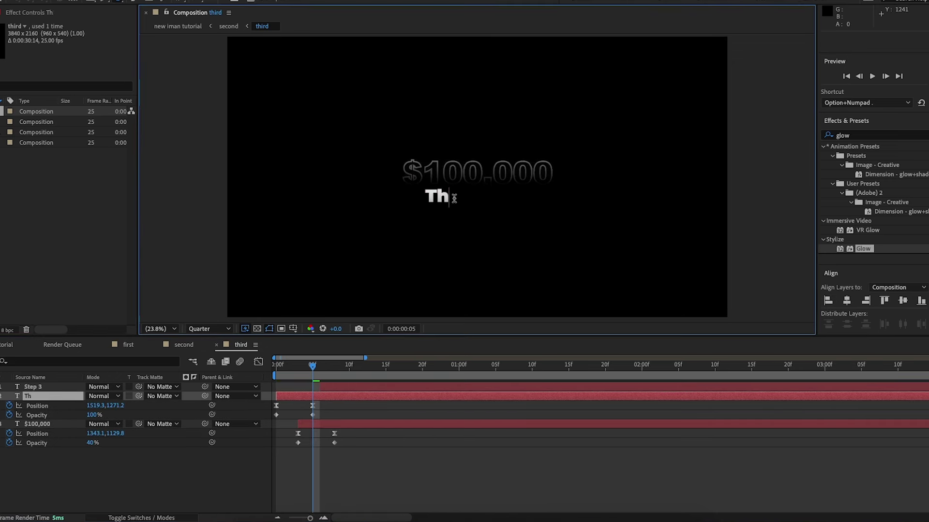
text(irs)
key(BackSpace)
text(d)
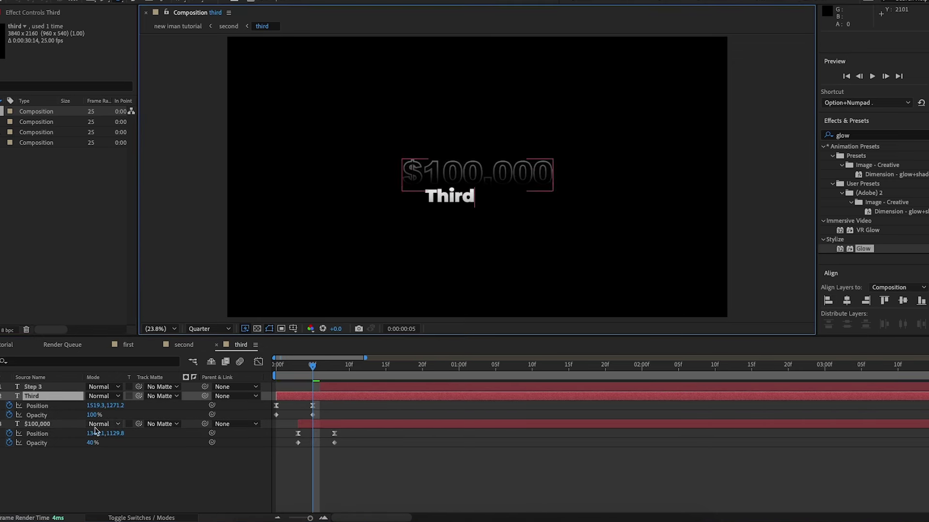
click(62, 397)
drag(95, 406, 124, 405)
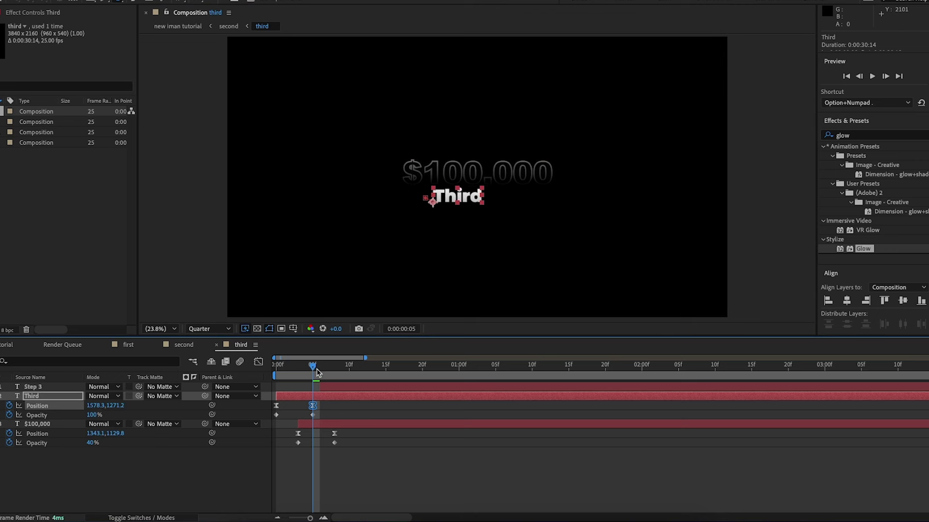
Set the X position of the "Step" text layer to 2000 at its final keyframe, 0:00:00:11.
drag(316, 372, 350, 372)
click(350, 390)
click(363, 389)
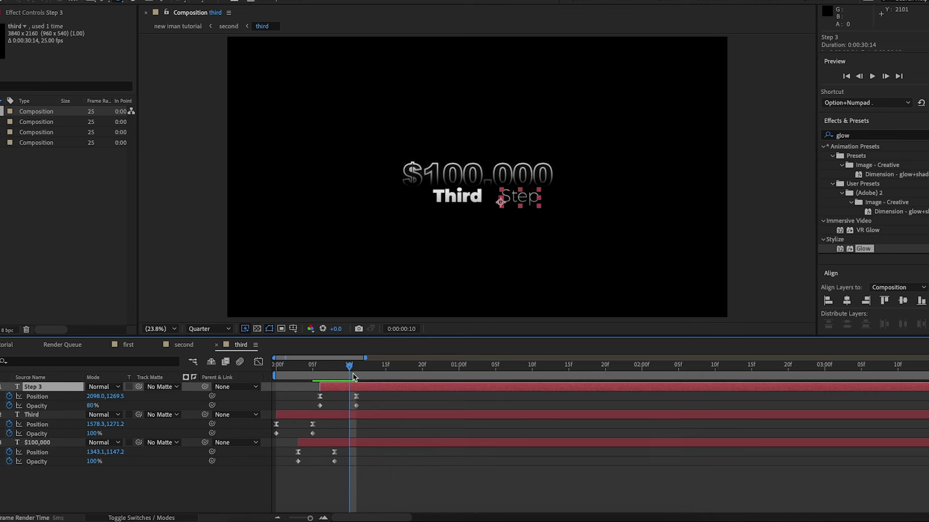
key(Page_Down)
key(u)
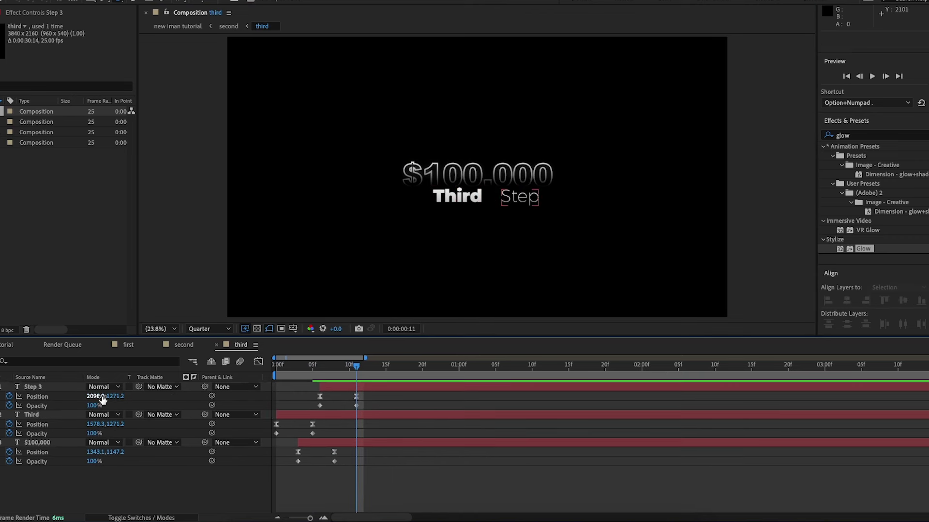
drag(102, 399, 62, 406)
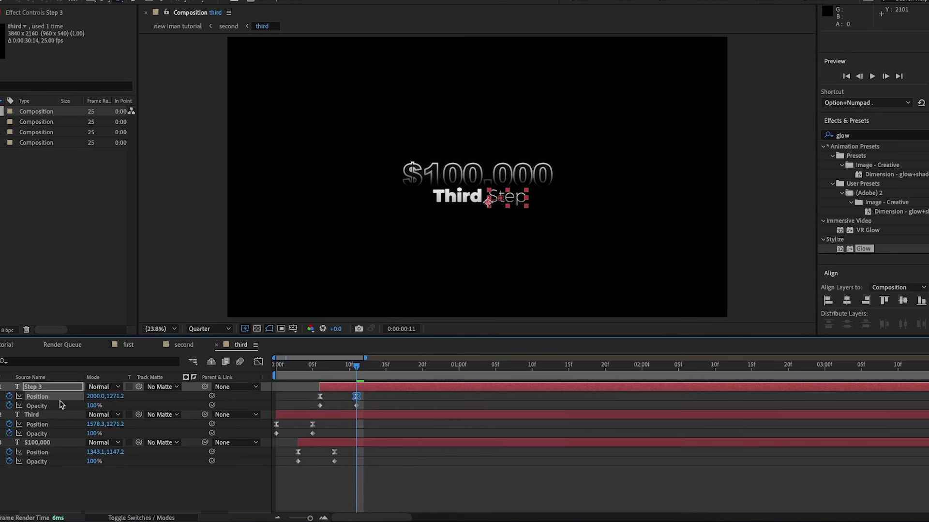
click(333, 505)
Set the X position of the "Step" text layer to 2000 at its starting keyframe, 0:00:00:06.
drag(356, 372, 320, 372)
click(93, 396)
text(2)
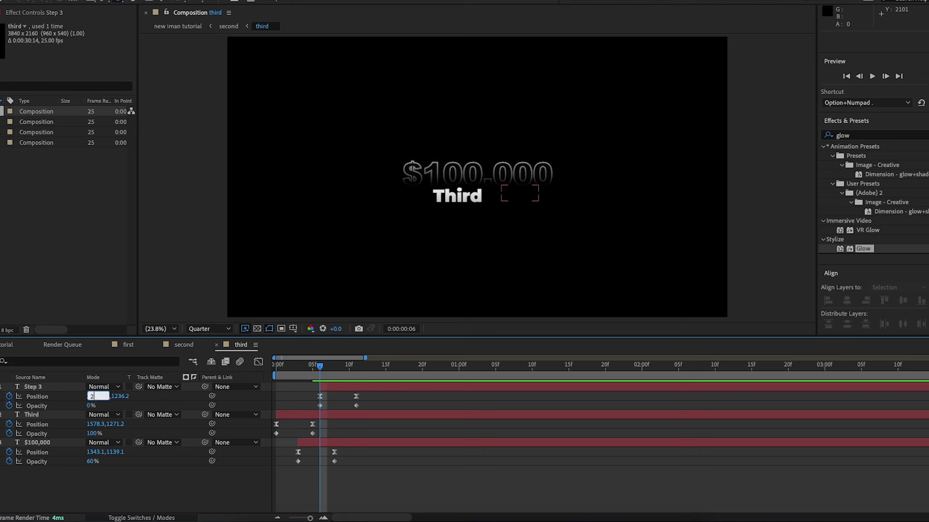
text(000)
key(Return)
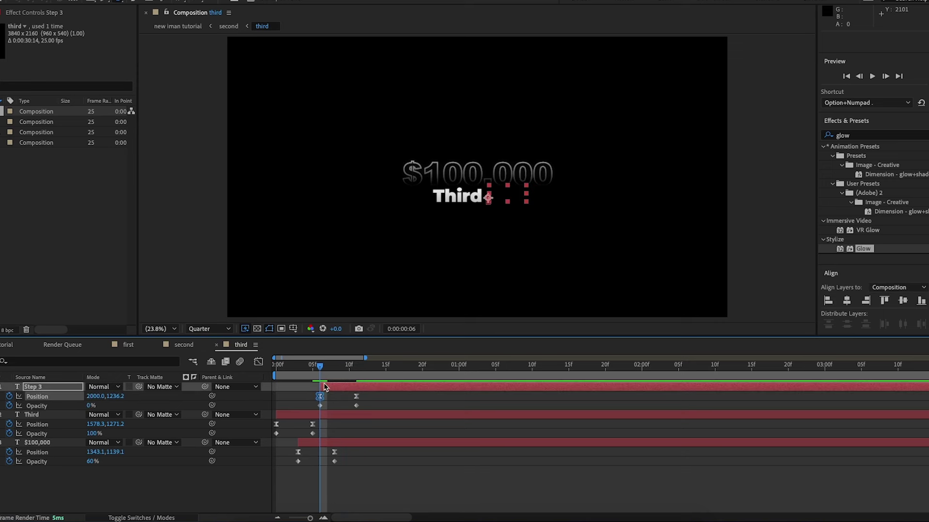
Set the "Third" layer's starting Position keyframe at 0:00:00:00 to X 1578.3 and preview the title animation.
drag(323, 376, 276, 378)
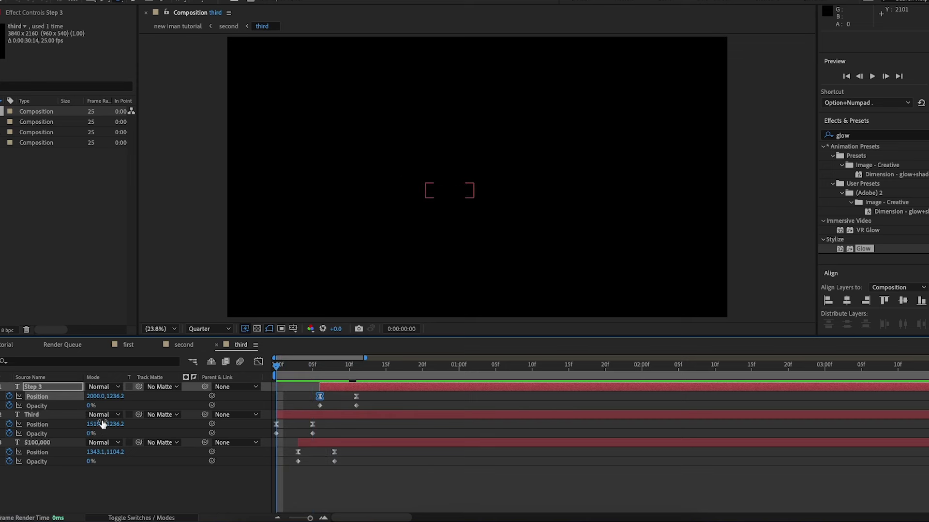
click(97, 424)
text(1578.3)
key(Return)
key(space)
key(space)
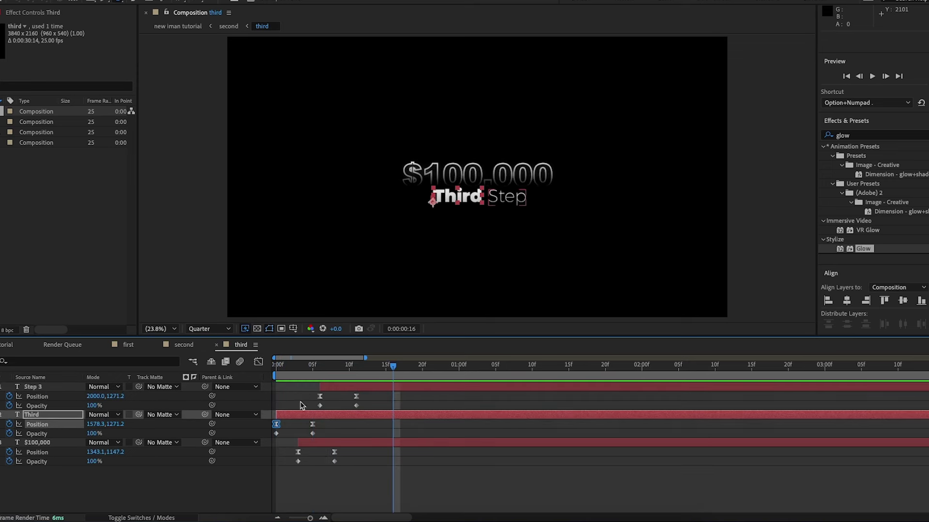
drag(402, 365, 203, 367)
key(space)
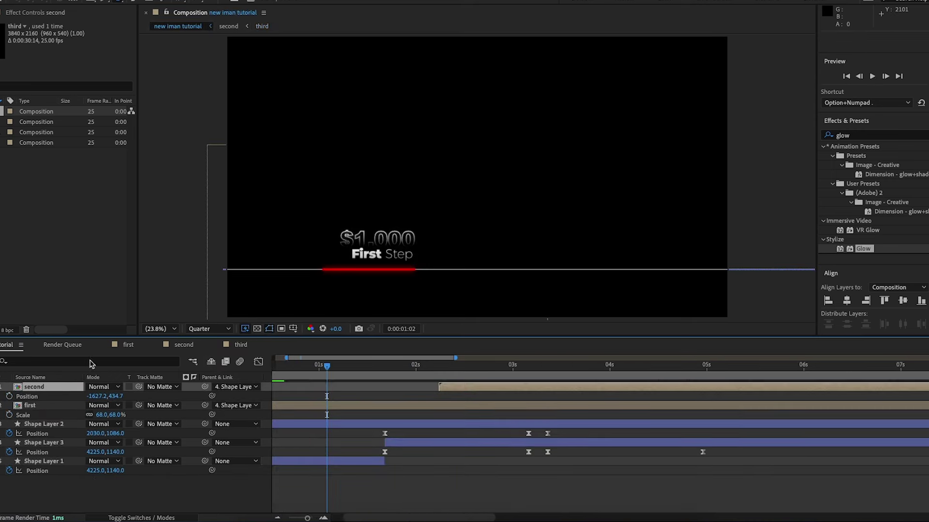
Preview the "new iman tutorial" timeline around 0:00:03:13, where the line starts moving past the $10,000 title.
drag(314, 378, 523, 370)
key(space)
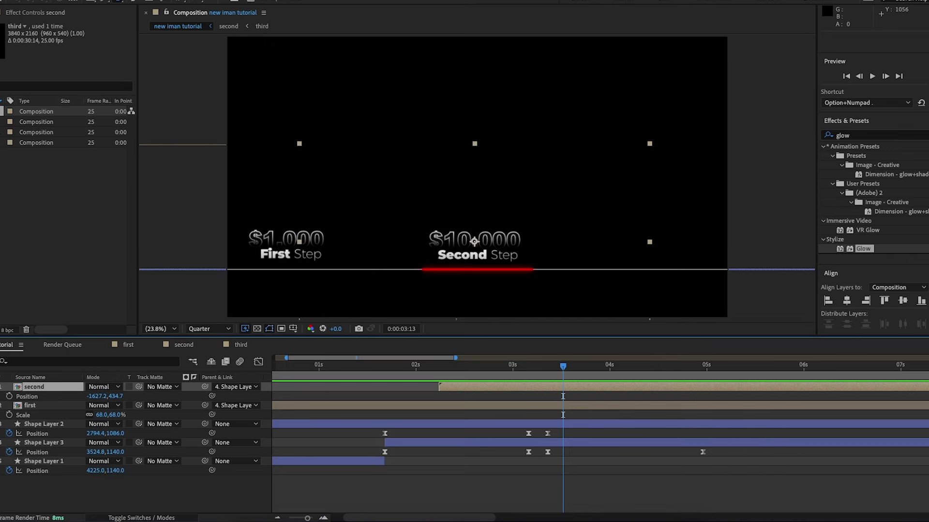
Add the "third" composition to the timeline at about 3.6 seconds, scale it to 69%, and place its title just above the red line.
drag(2, 111, 575, 386)
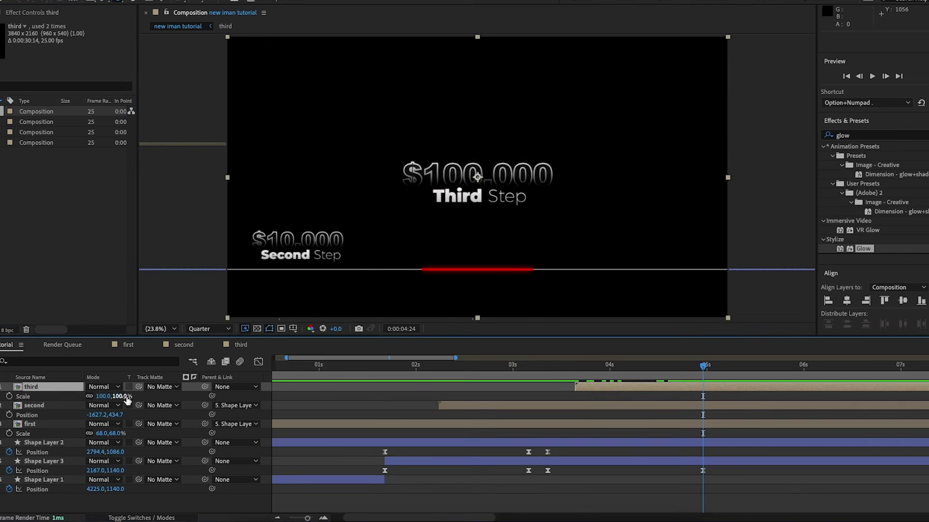
drag(127, 401, 115, 399)
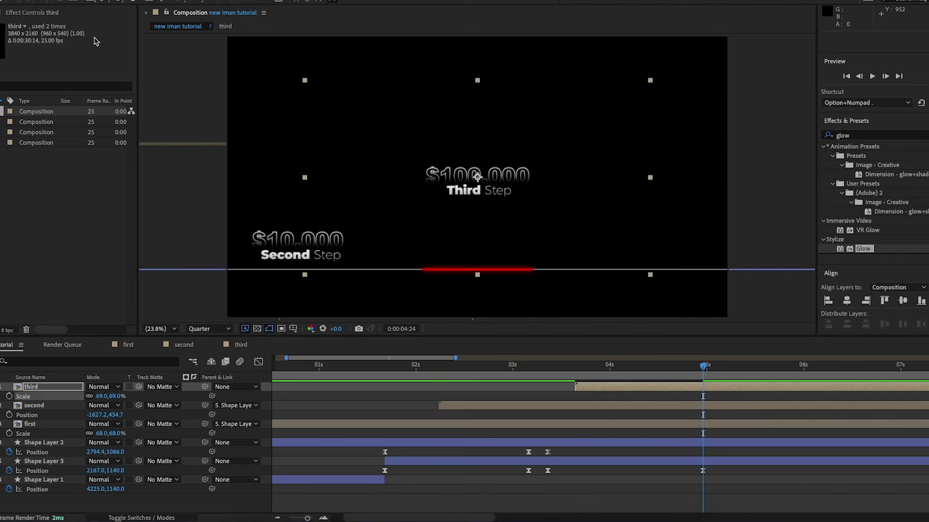
drag(522, 221, 487, 271)
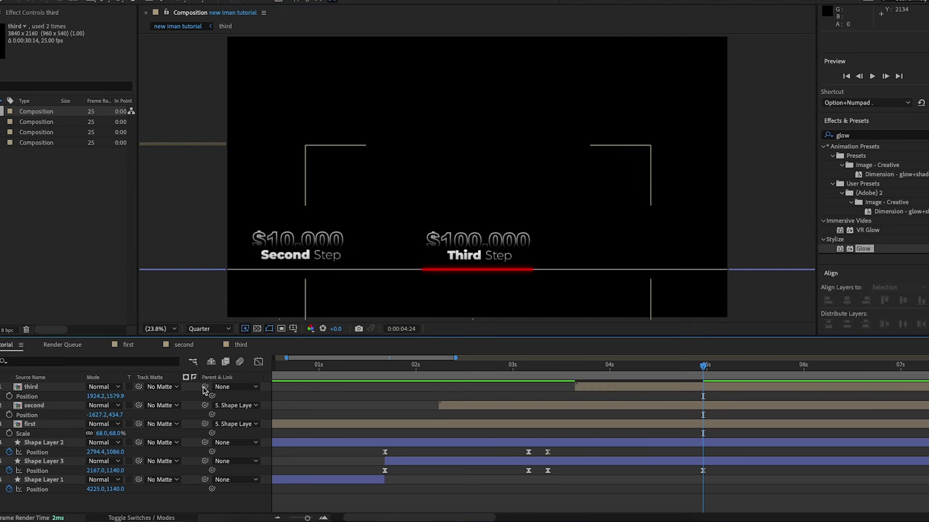
Parent the "third" layer to Shape Layer 3 and preview its movement past the $10,000 title.
drag(205, 391, 48, 462)
key(space)
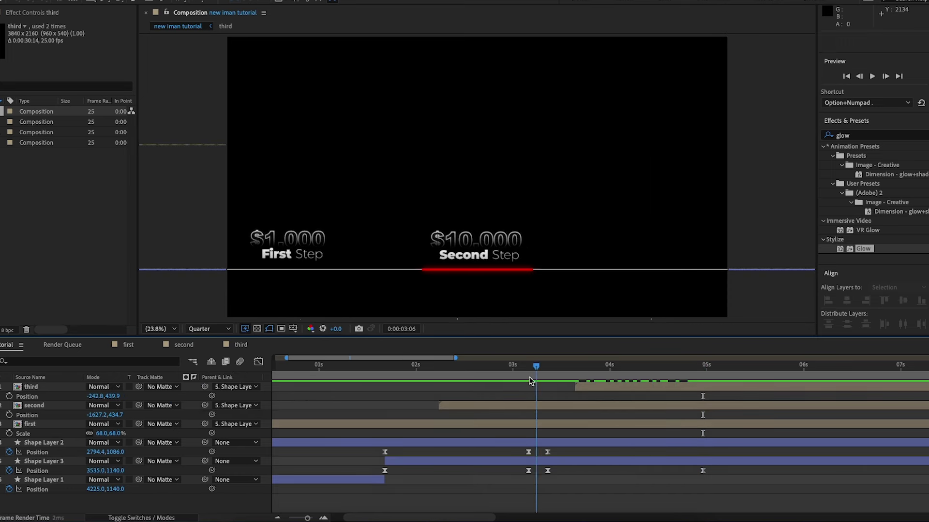
key(space)
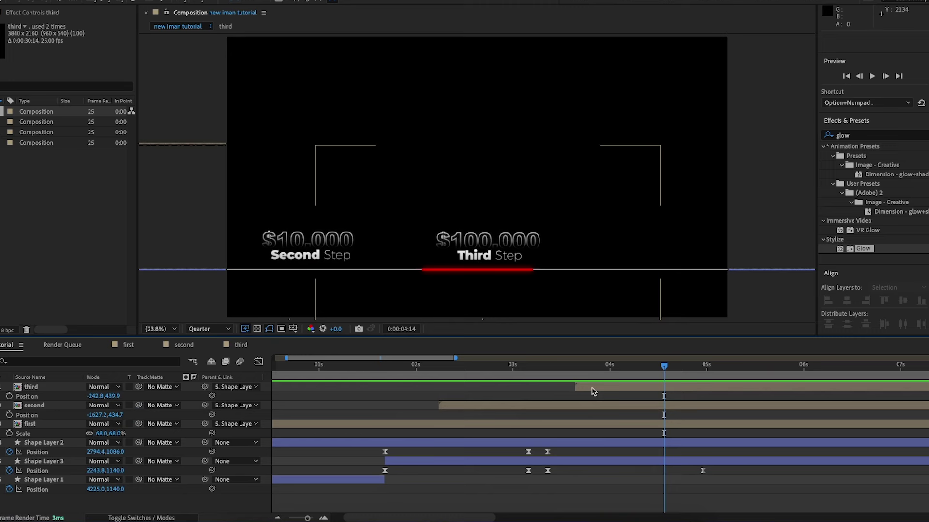
Shift the "third" layer so it starts just before the 4-second mark, and preview the timing.
drag(594, 391, 612, 390)
key(space)
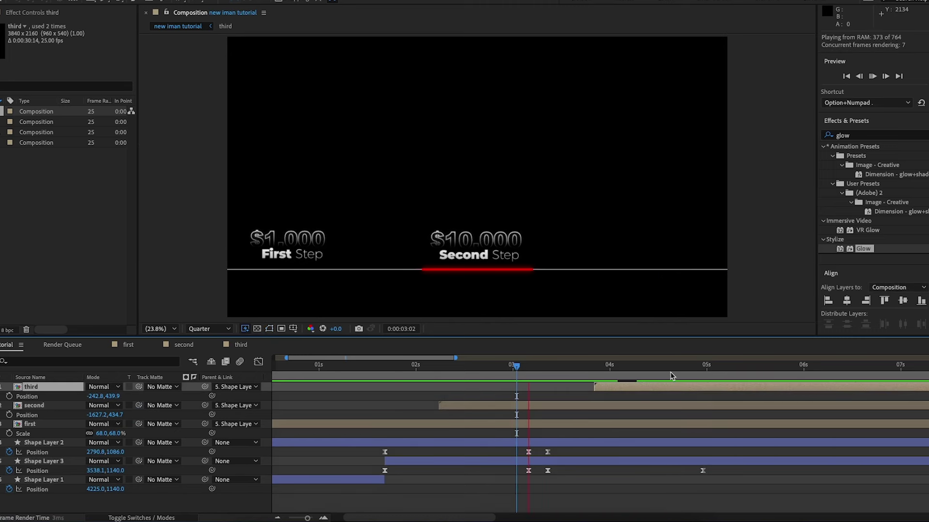
drag(626, 387, 637, 387)
key(space)
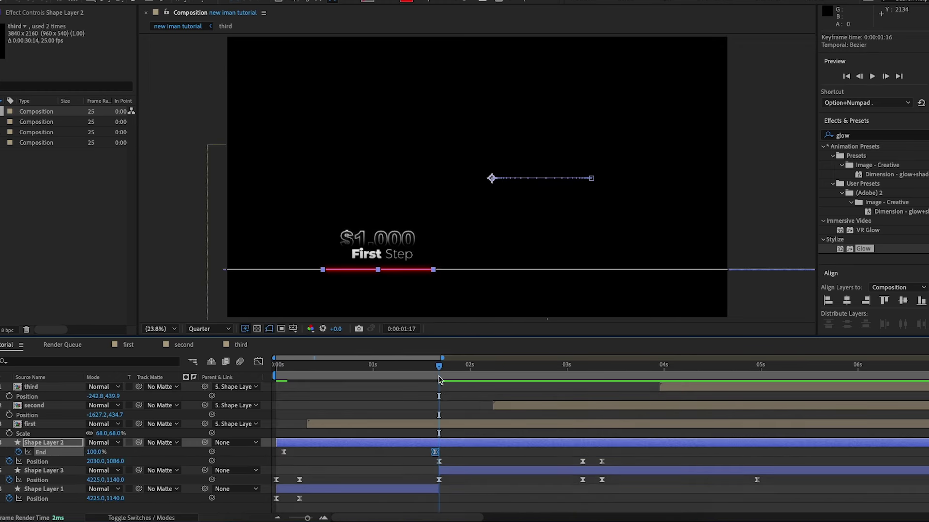
Move Shape Layer 2's first End keyframe to 0:00:00:01 and preview the red line's growth.
click(435, 451)
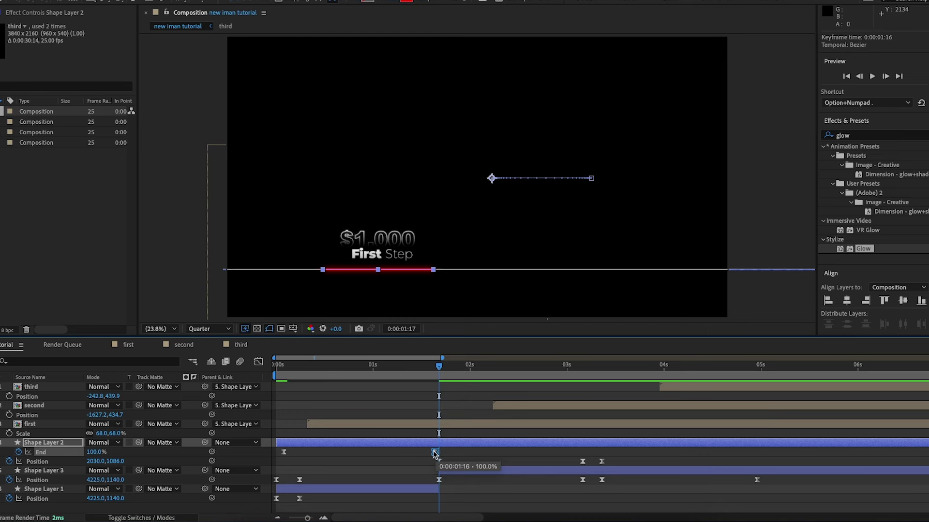
drag(443, 463, 279, 449)
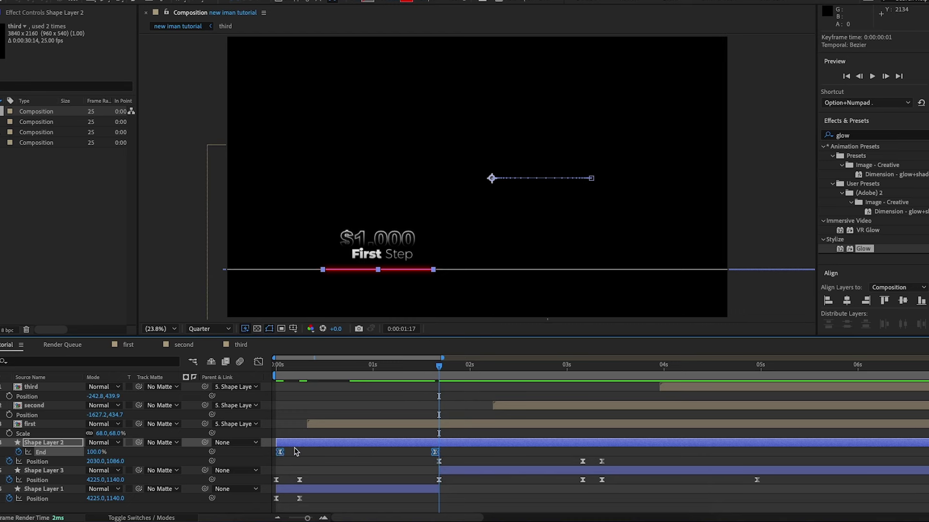
key(space)
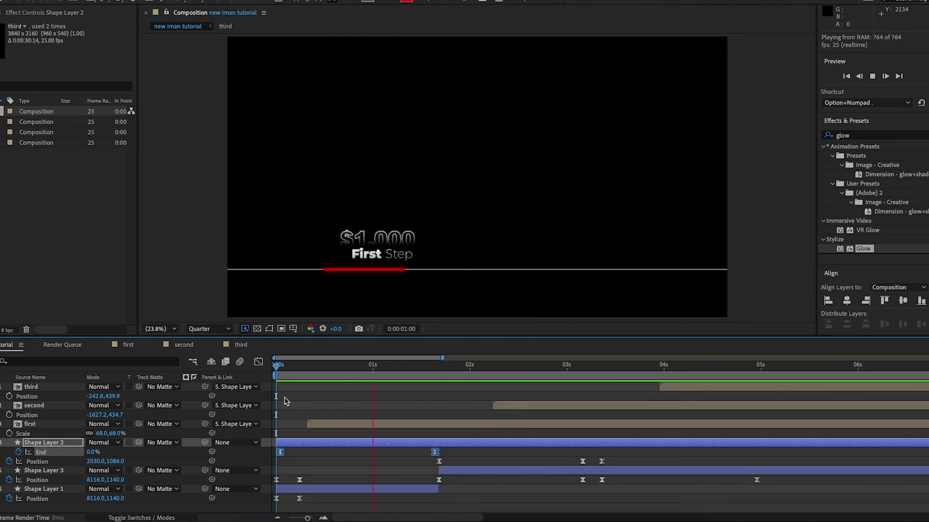
key(space)
Add a "Your" text layer beneath the red line and set its font to Bradley Hand Bold.
key(ctrl+t)
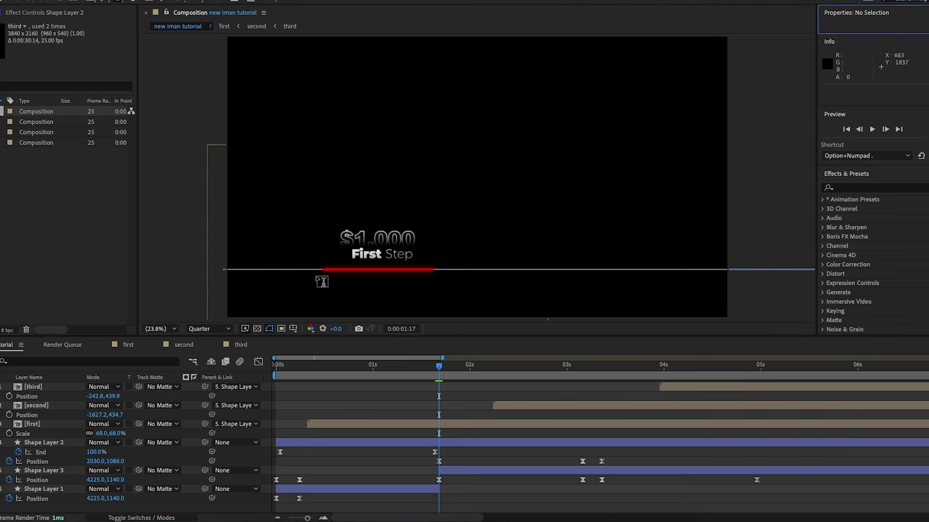
click(311, 285)
text(Your)
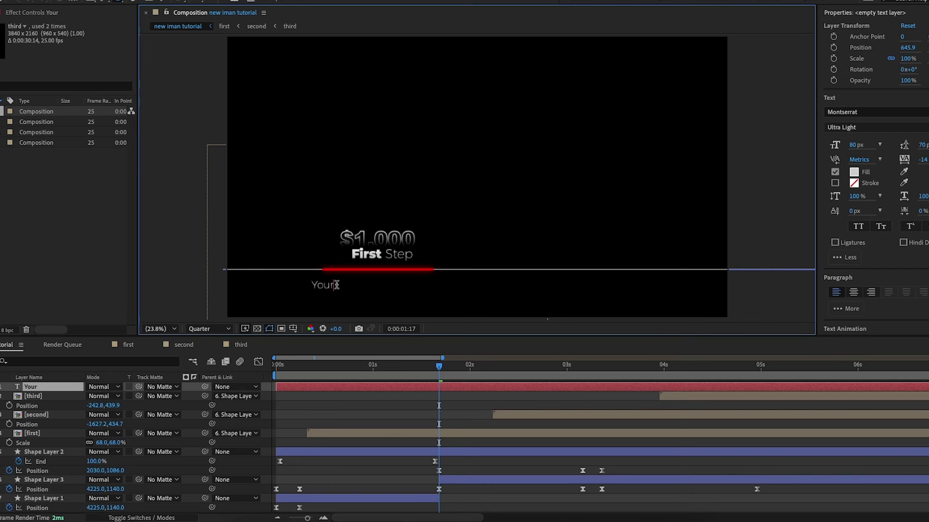
key(super+a)
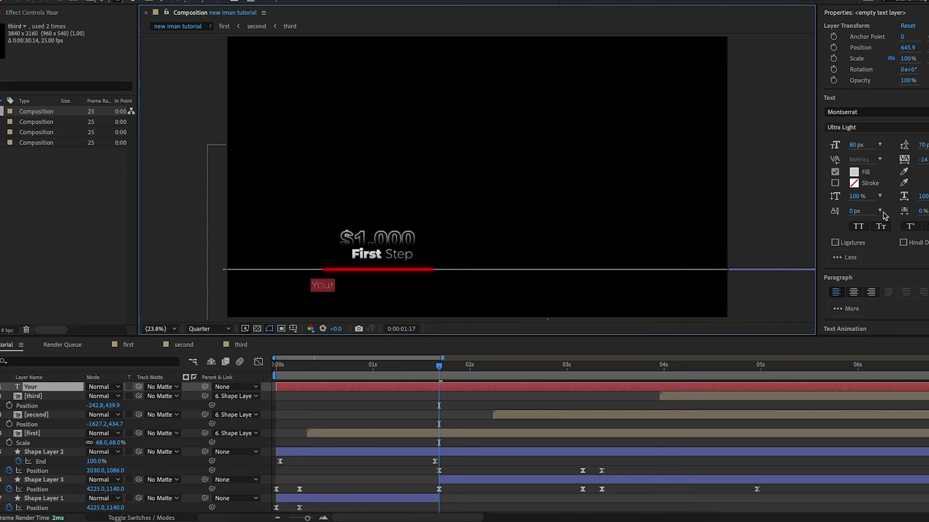
click(862, 111)
text(hand)
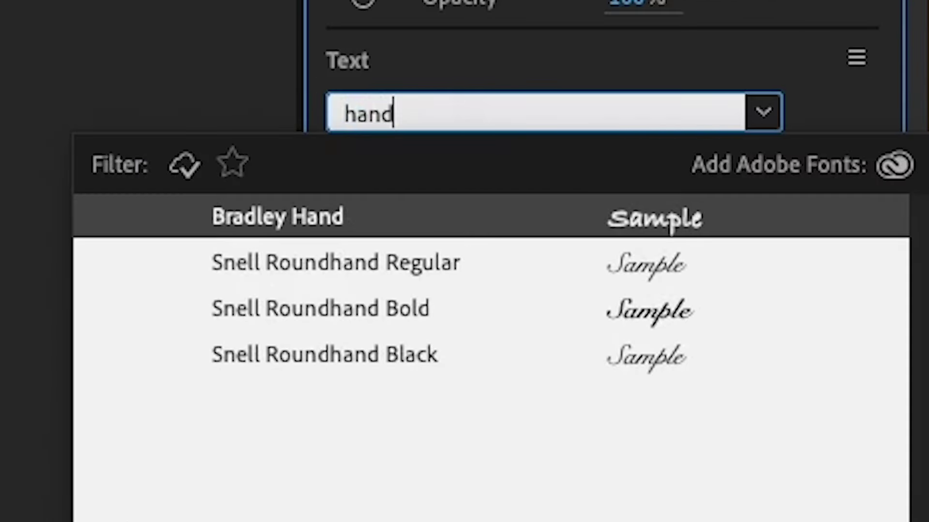
click(519, 216)
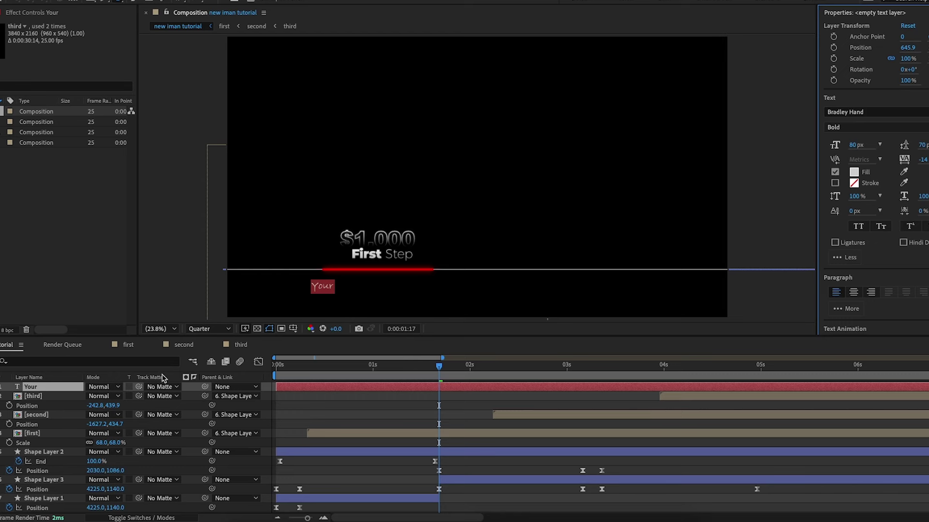
Duplicate the "Your" text layer, set the copy's X position to 846.9, and replace its text with "Current".
click(58, 393)
click(62, 387)
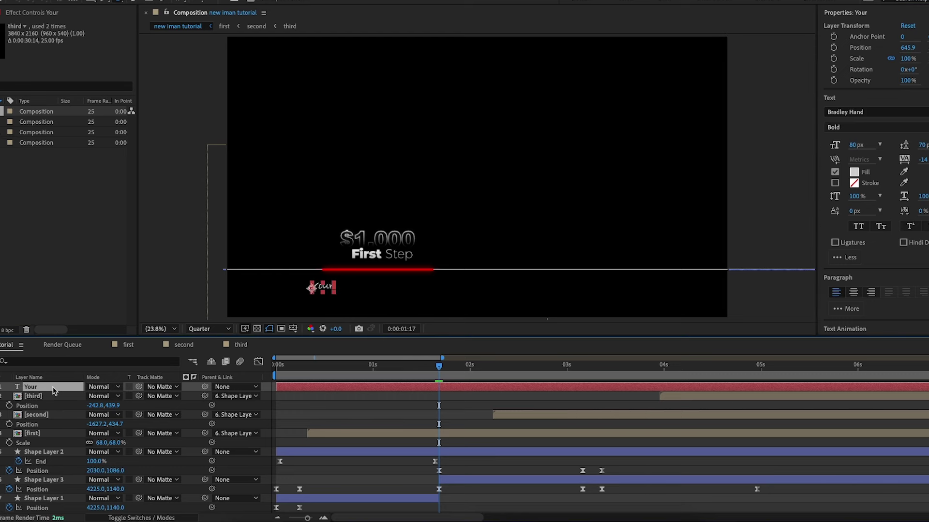
key(ctrl+d)
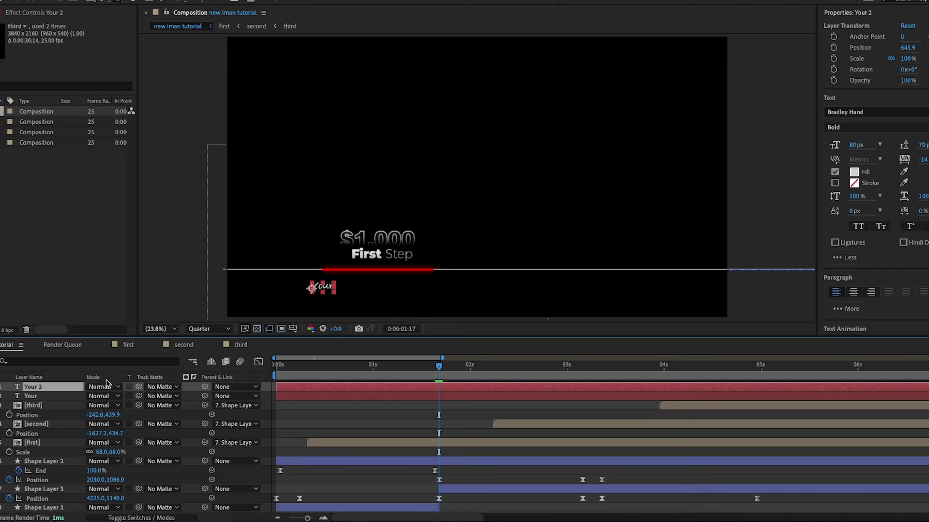
key(p)
drag(93, 396, 210, 396)
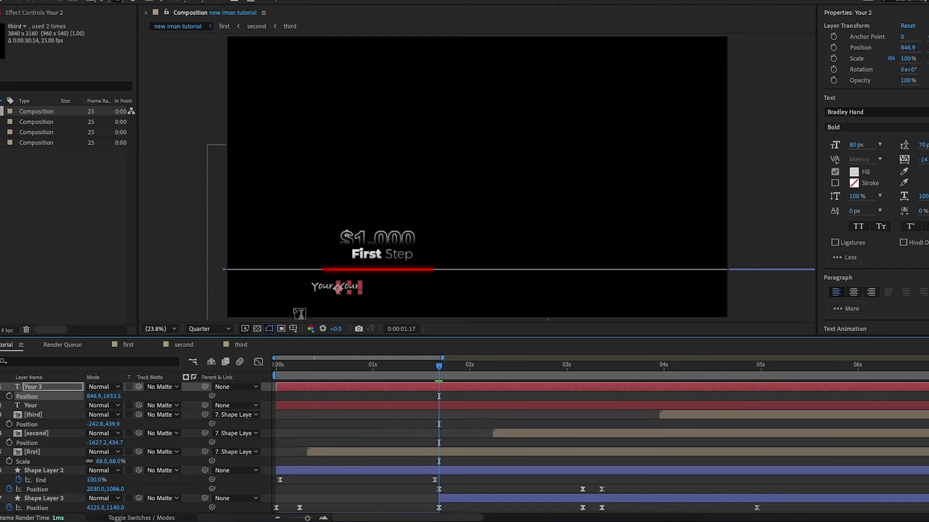
click(344, 288)
double_click(343, 289)
key(BackSpace)
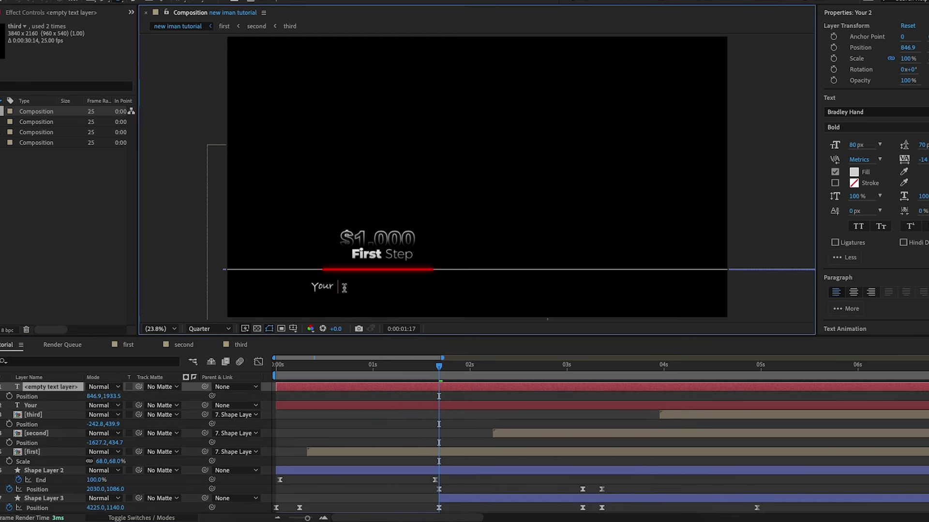
text(C)
text(urrewn)
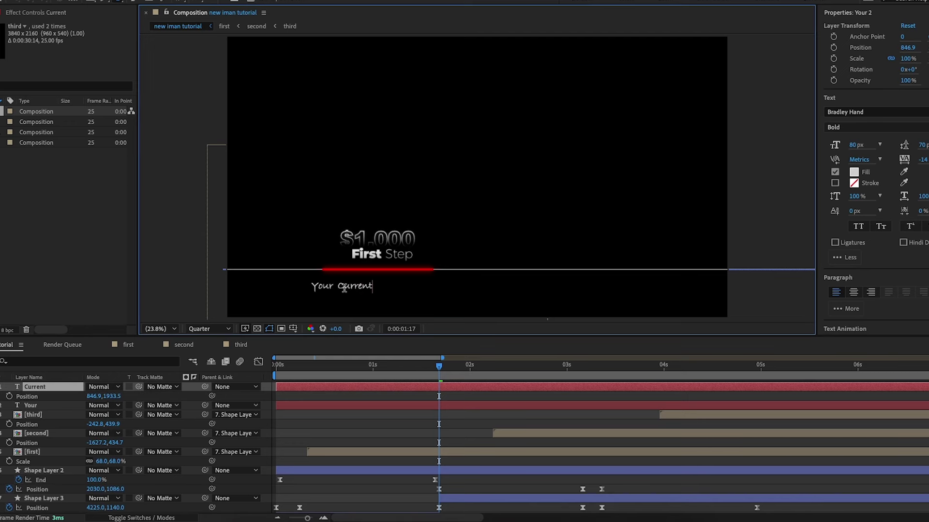
Duplicate the "Current" text layer, set the copy's X position to 1168.9, and replace its text with "Stage".
click(50, 406)
click(52, 387)
key(super+d)
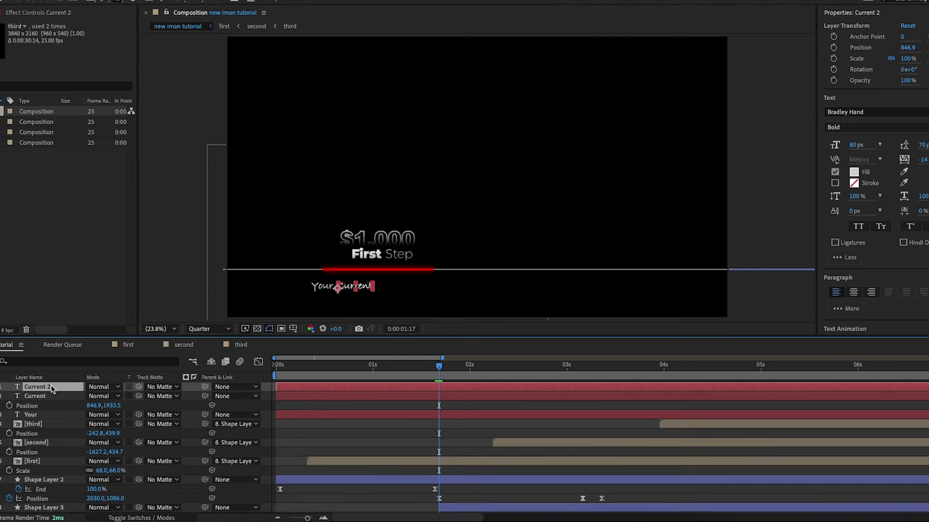
key(p)
drag(95, 396, 298, 372)
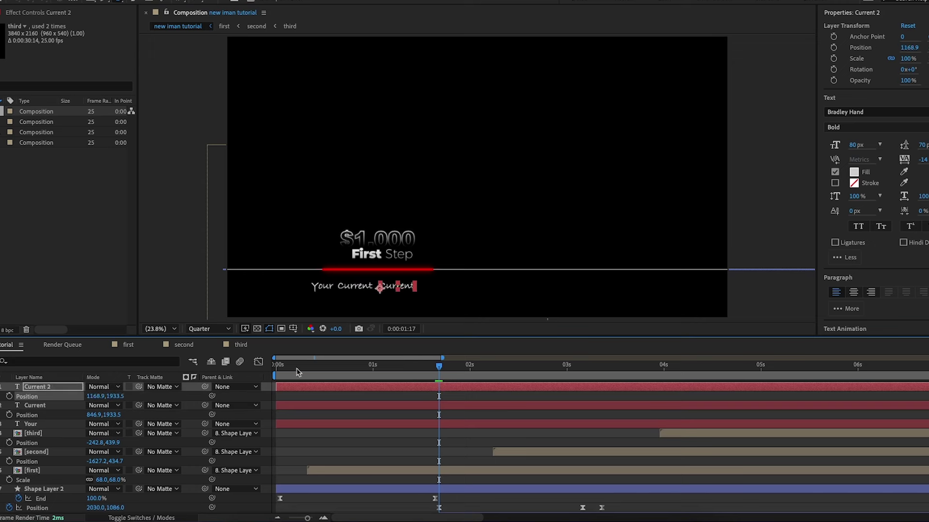
double_click(397, 289)
key(BackSpace)
text(Stage)
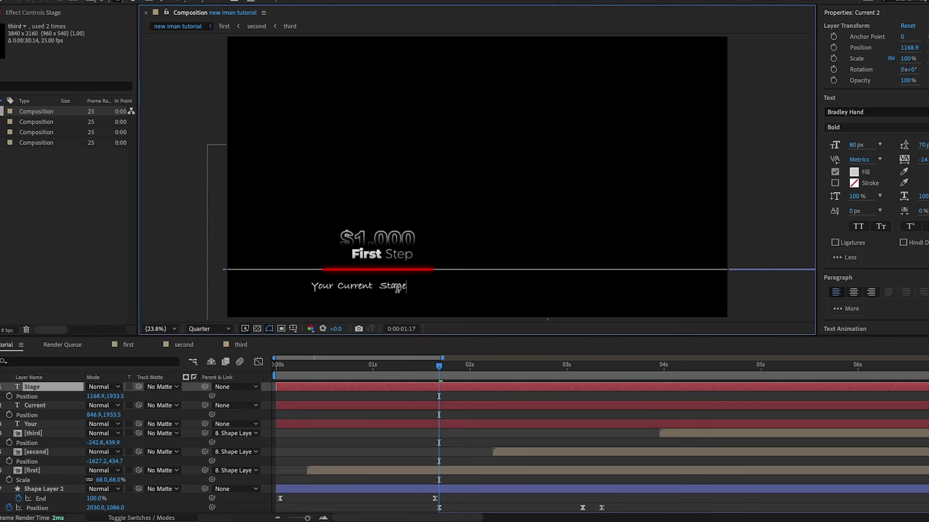
Tighten the word spacing by setting the X position of "Current" to 837.9 and "Stage" to 1133.9.
click(62, 406)
drag(92, 415, 76, 396)
click(55, 388)
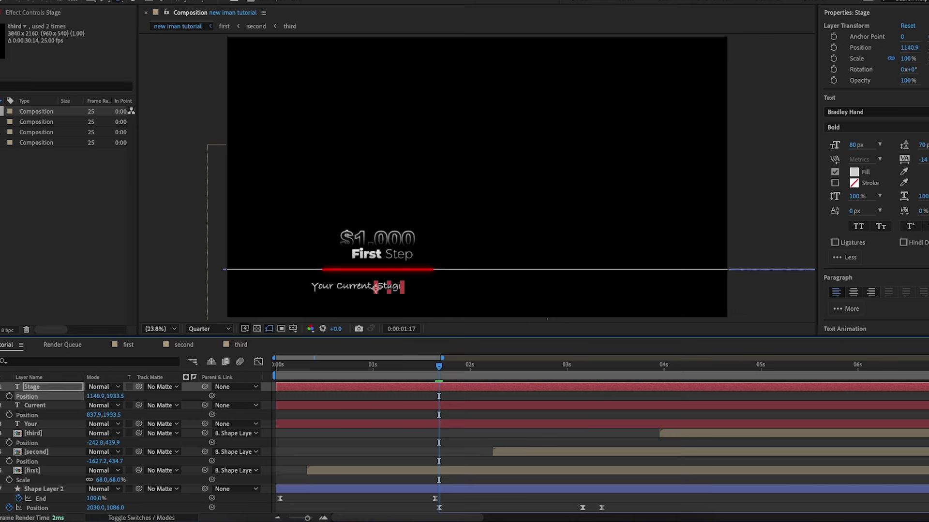
Move the "Your", "Current" and "Stage" layers together under the red line, placing "Stage" at 1297.5, 1920.8.
key(ctrl+shift+a)
click(42, 390)
shift+click(38, 422)
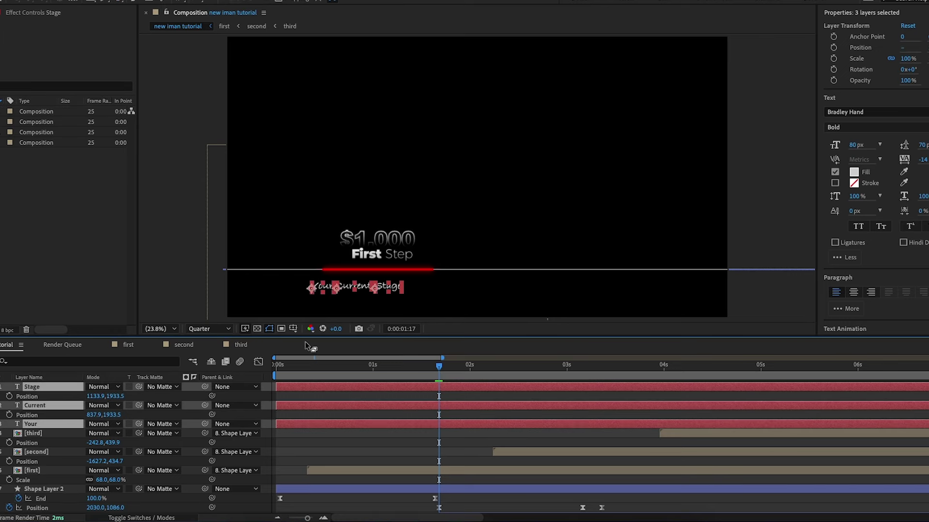
click(354, 285)
click(191, 257)
click(117, 259)
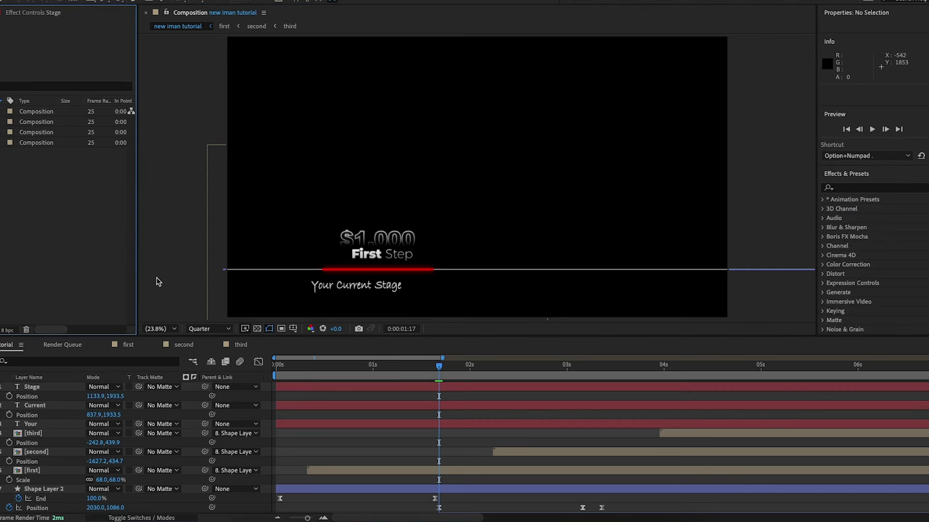
click(52, 385)
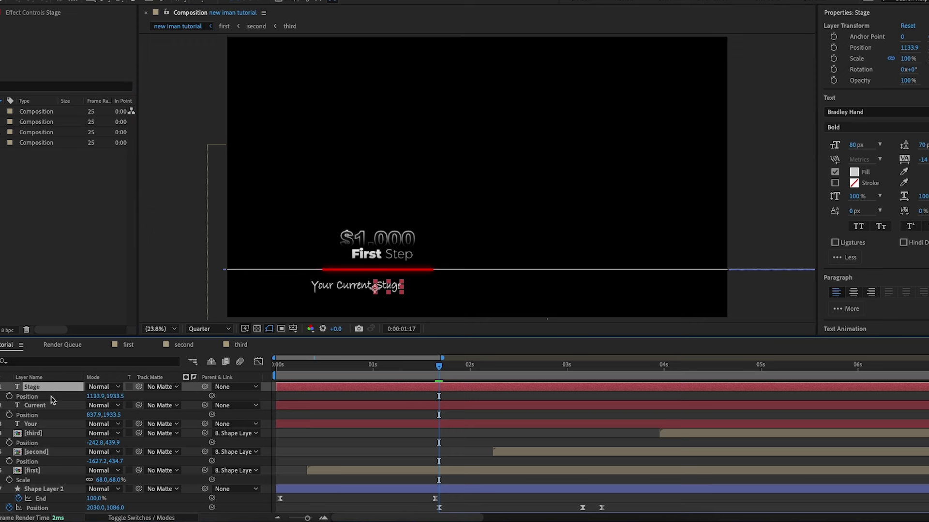
shift+click(52, 428)
drag(354, 291, 372, 286)
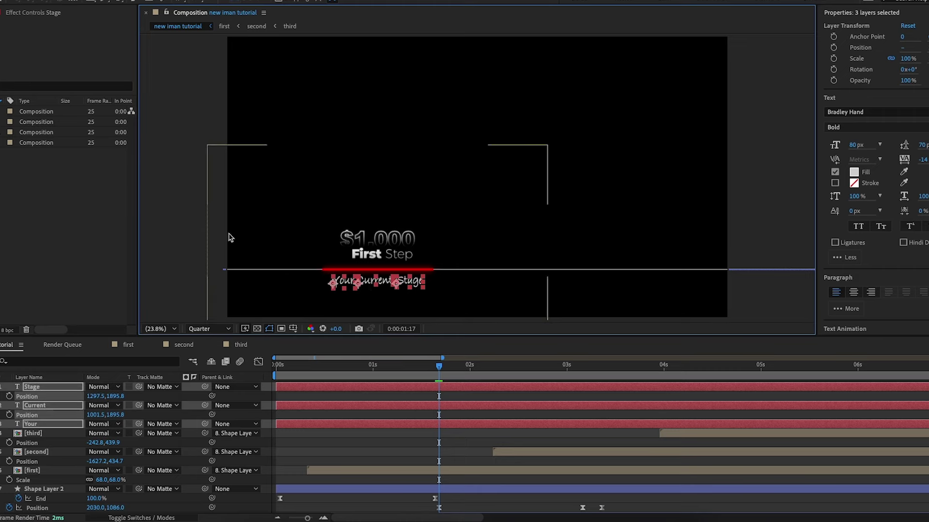
Keyframe the three text layers' Position from Y 1877.8 at 0:00:00:00 to Y 1920.8 at 0:00:00:10.
key(Home)
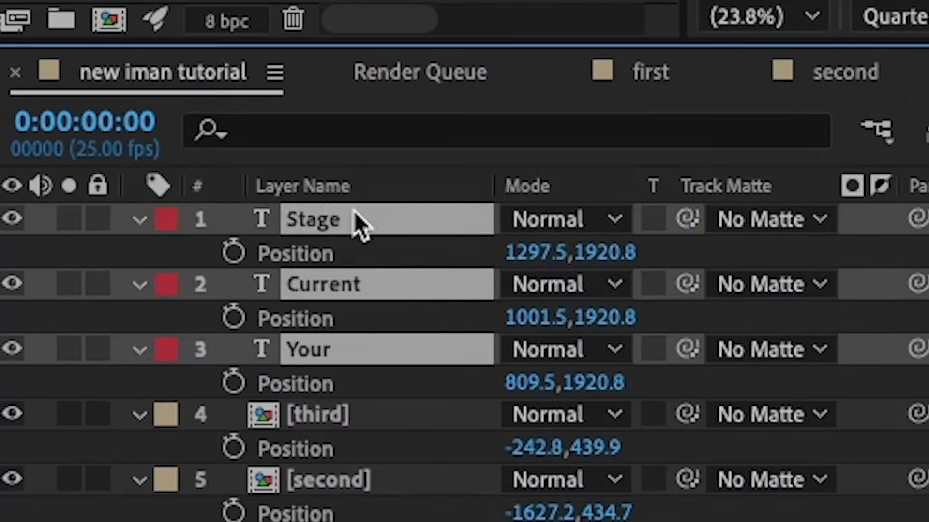
click(233, 254)
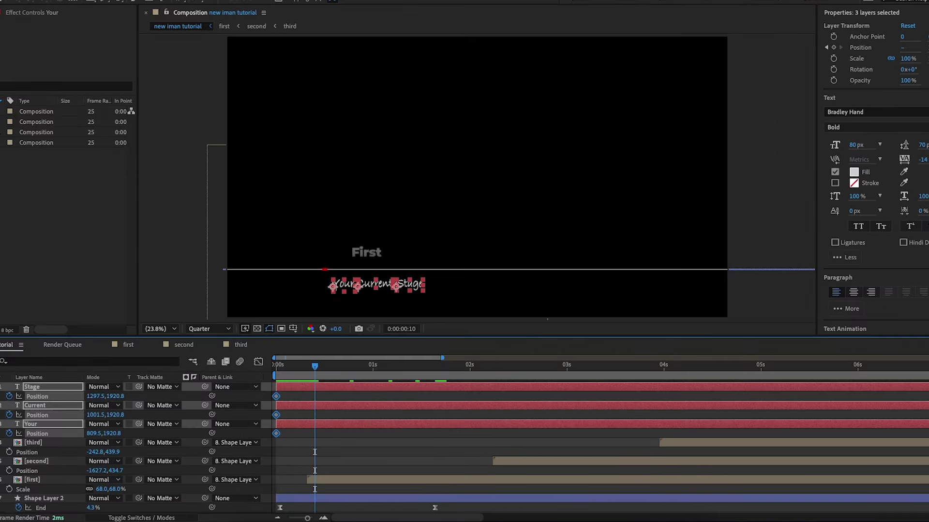
key(alt+shift+p)
drag(320, 372, 94, 399)
drag(352, 398, 248, 434)
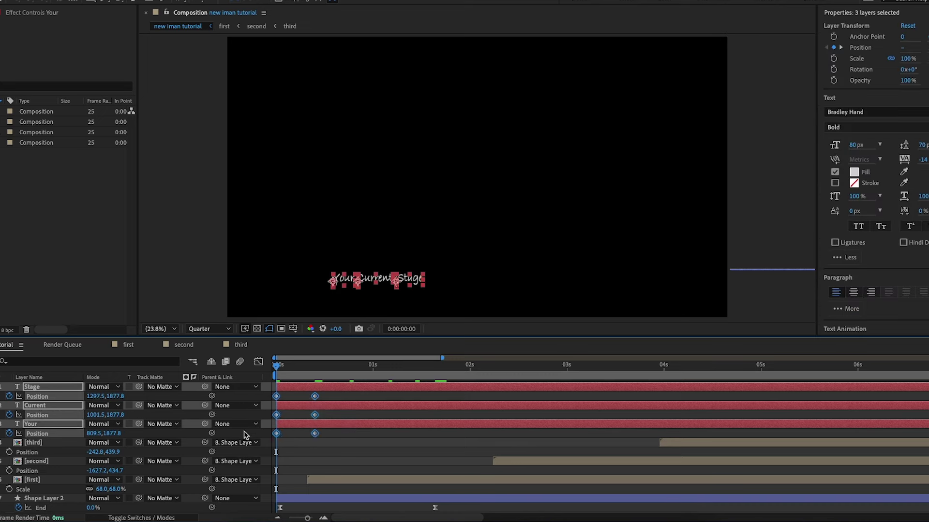
Shape the speed graph of the three text layers' Position keyframes to peak early and ease out slowly, and preview it.
key(shift+F3)
drag(332, 481, 286, 487)
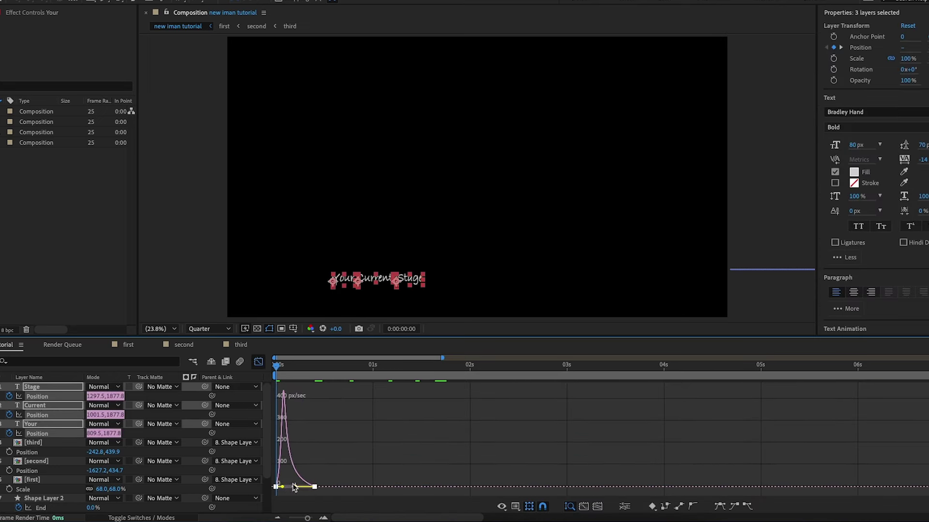
drag(347, 478, 299, 486)
key(space)
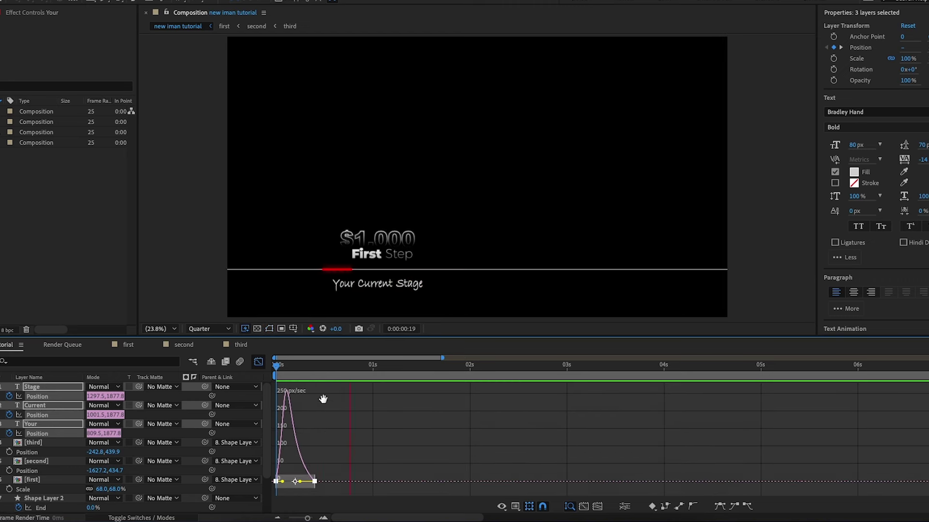
click(258, 362)
click(337, 449)
key(Home)
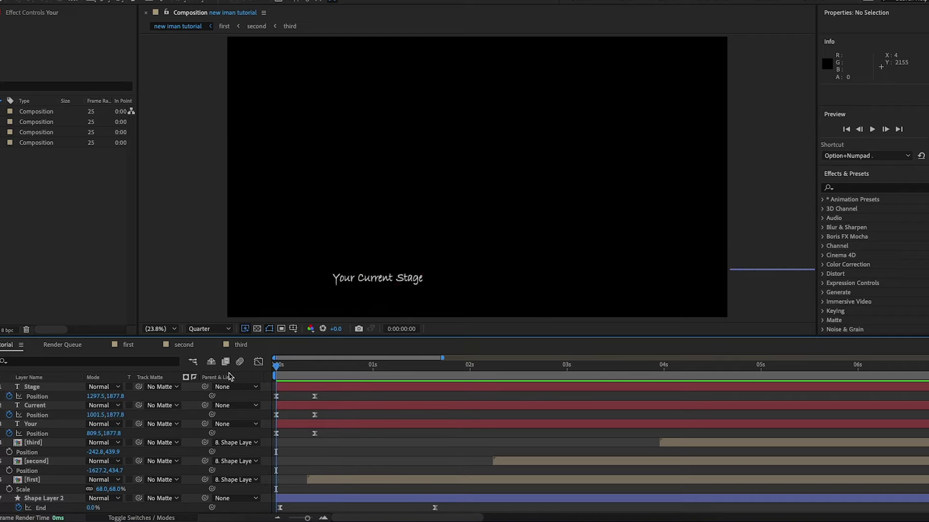
Keyframe the Opacity of the "Stage", "Current" and "Your" layers from 0% at 0:00:00:00 to 100% at 0:00:00:08, and preview the fade.
click(67, 388)
shift+click(46, 424)
key(t)
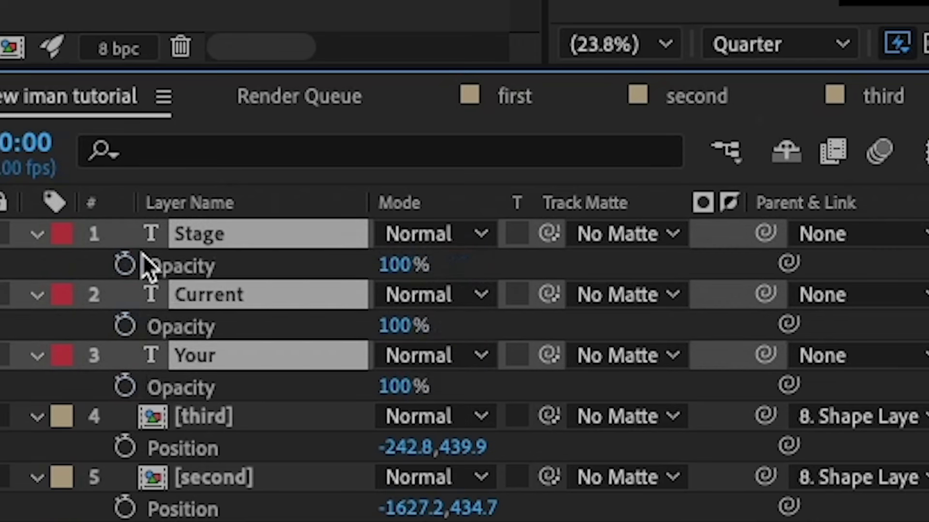
click(9, 396)
drag(404, 265, 38, 263)
key(space)
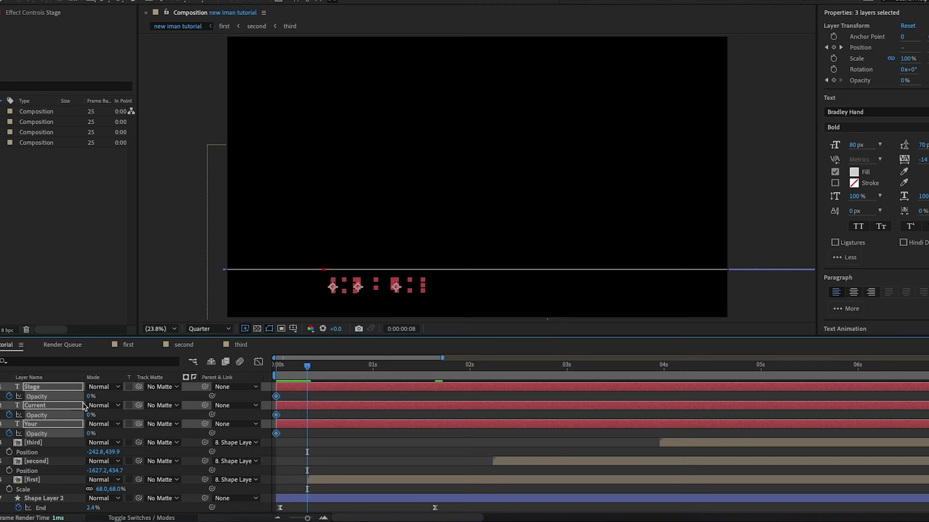
drag(90, 396, 340, 398)
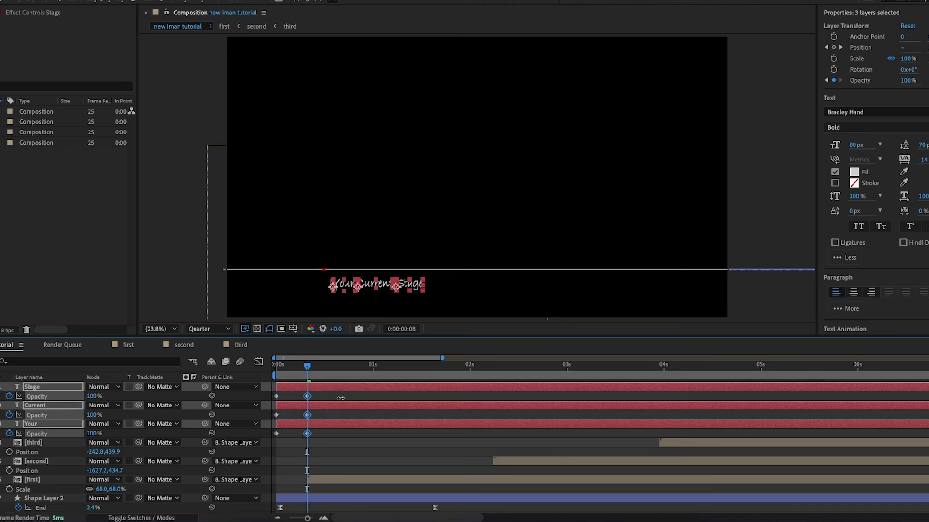
drag(307, 368, 216, 373)
key(space)
key(Home)
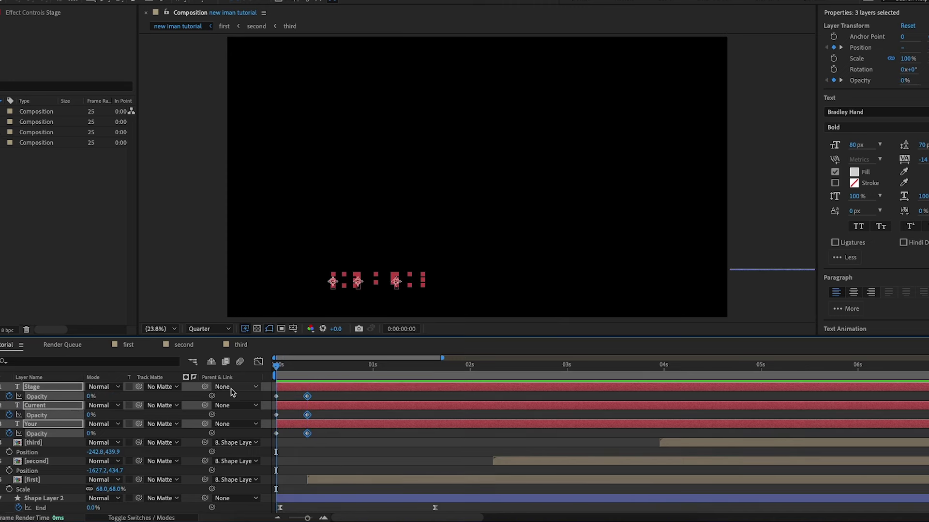
Stagger the caption words five frames apart, starting "Current" at 0:00:00:05 and "Stage" at 0:00:00:10, and preview the timing.
click(313, 443)
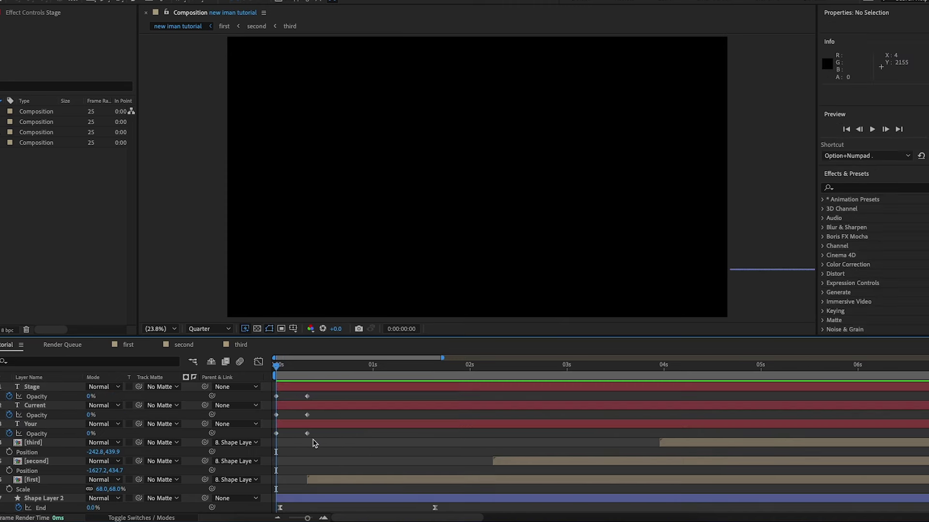
key(space)
drag(305, 408, 275, 366)
key(Page_Down)
key(Page_Down)
key(Page_Down)
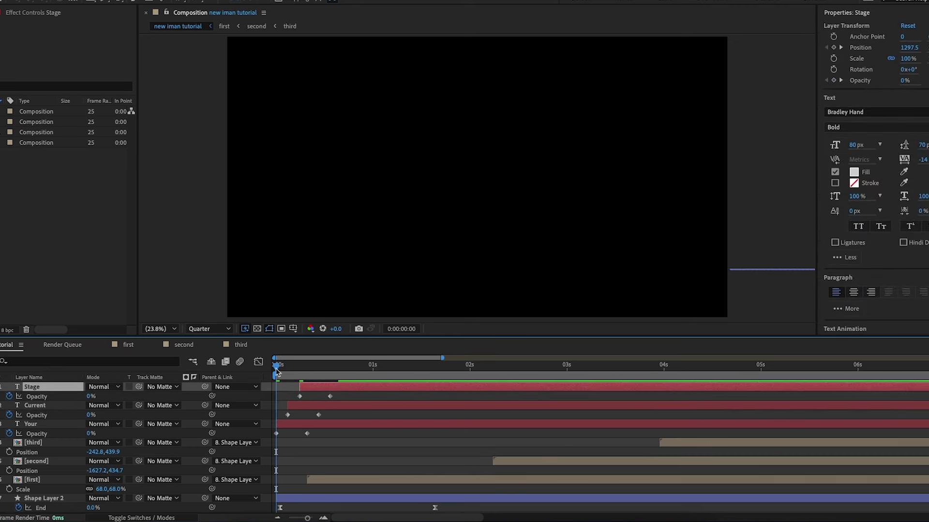
key(space)
key(space)
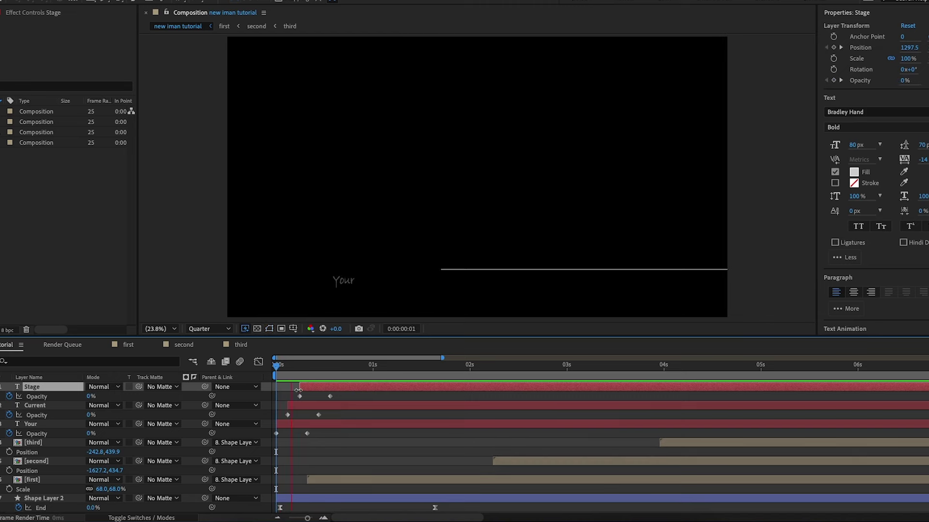
drag(334, 409, 341, 387)
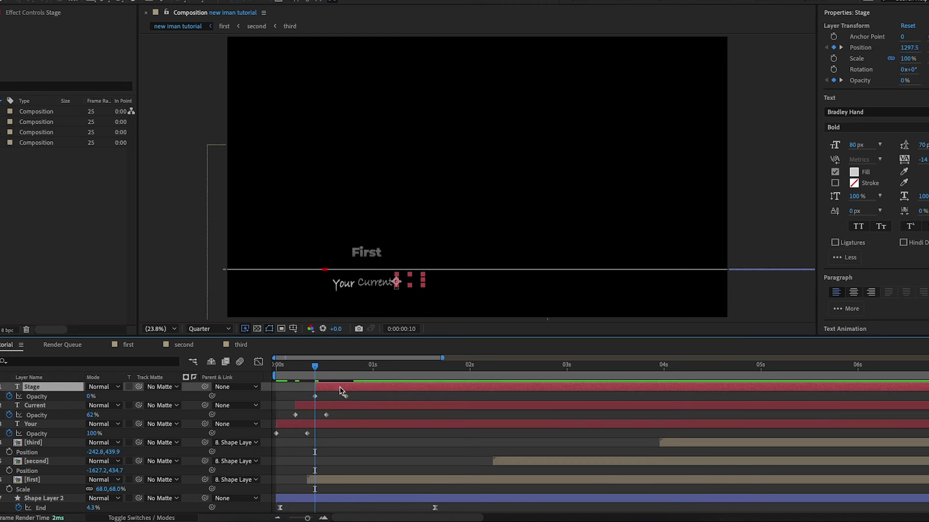
key(space)
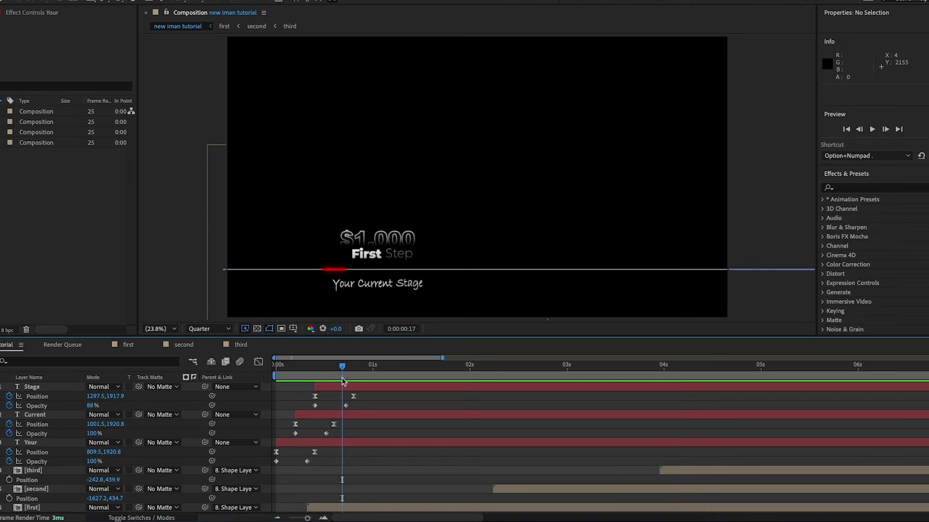
Shift the three staggered text layers together about ten frames later in the timeline, and preview the caption's entrance.
drag(342, 379, 372, 388)
click(316, 442)
shift+click(45, 390)
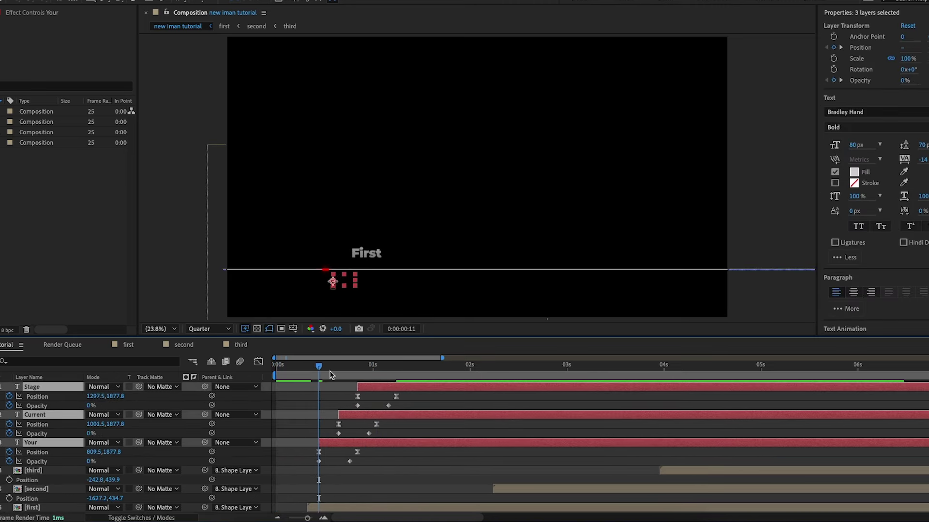
key(Home)
key(space)
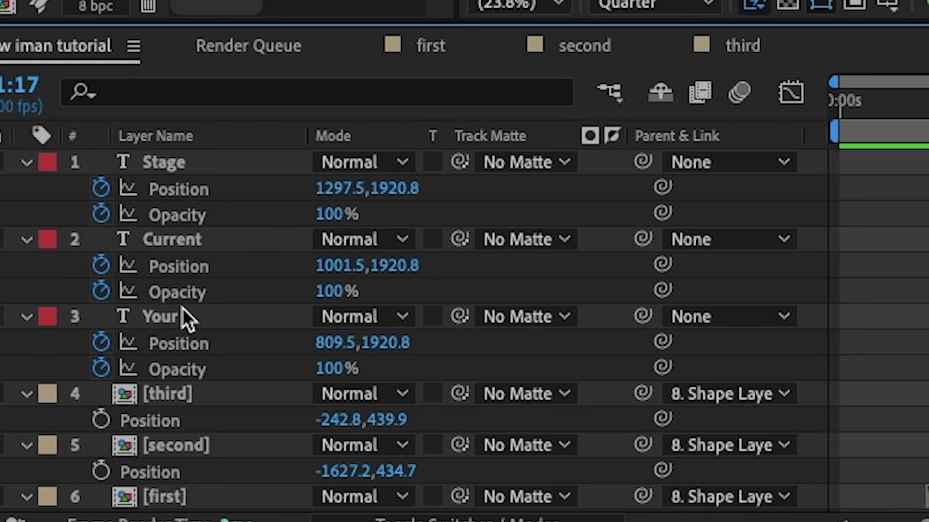
Parent the "Stage", "Current" and "Your" layers to layer 8, Shape Layer 3, and preview the combined movement.
click(39, 441)
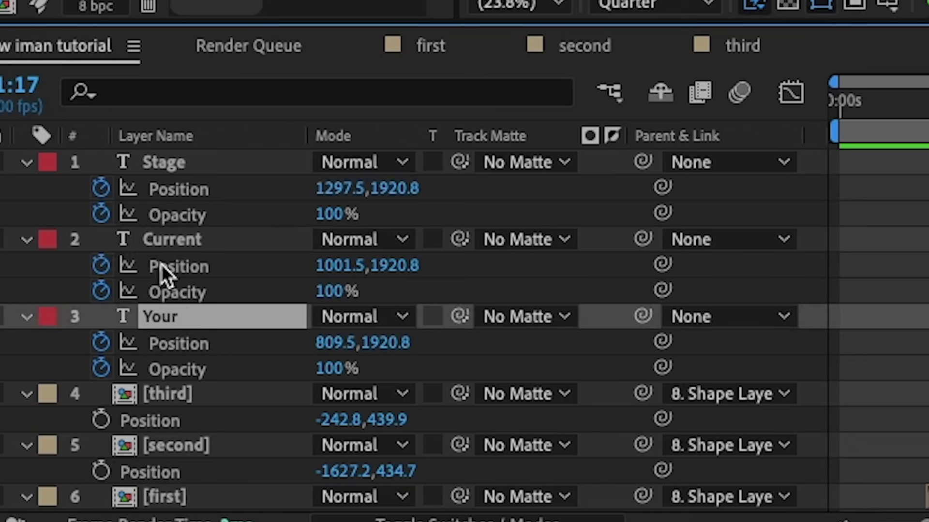
shift+click(187, 163)
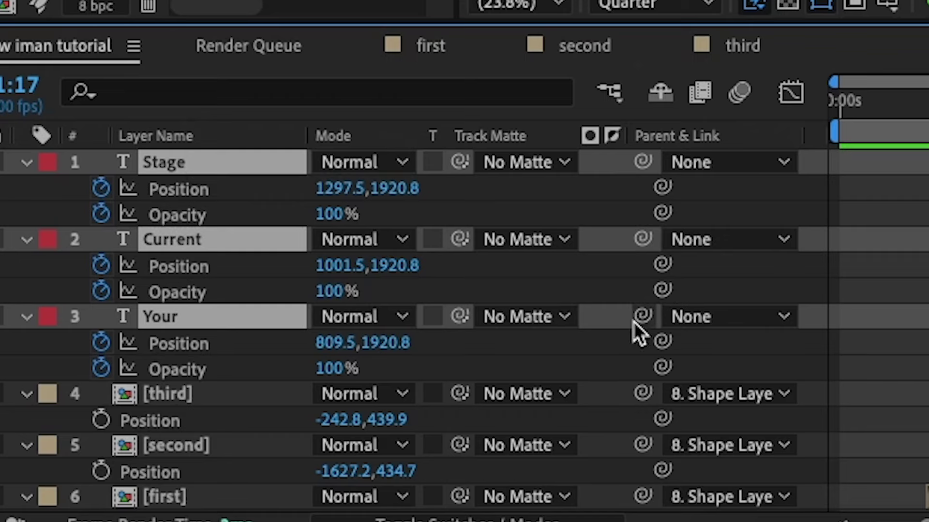
drag(643, 317, 229, 426)
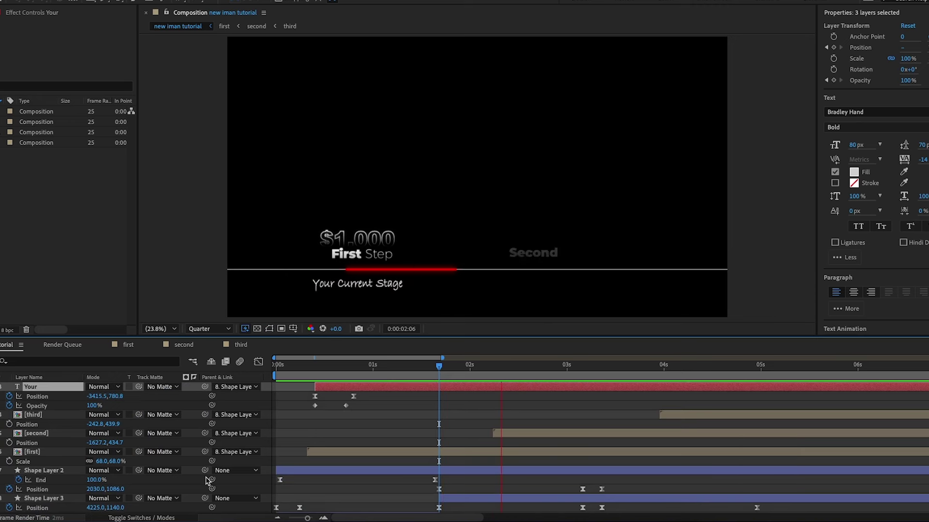
key(space)
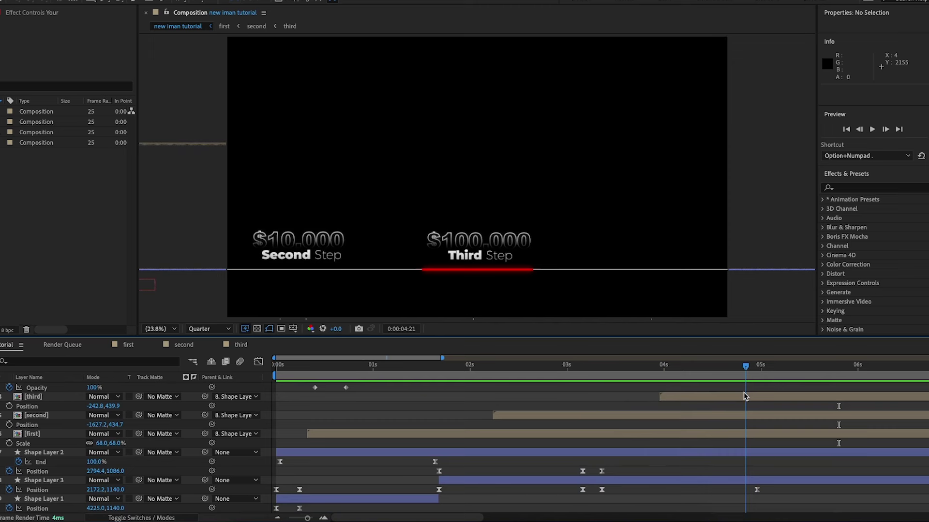
Delay Shape Layer 3's last two Position keyframes, move the [third] layer 10 frames later, and preview the whole timeline.
drag(745, 396, 600, 399)
click(757, 490)
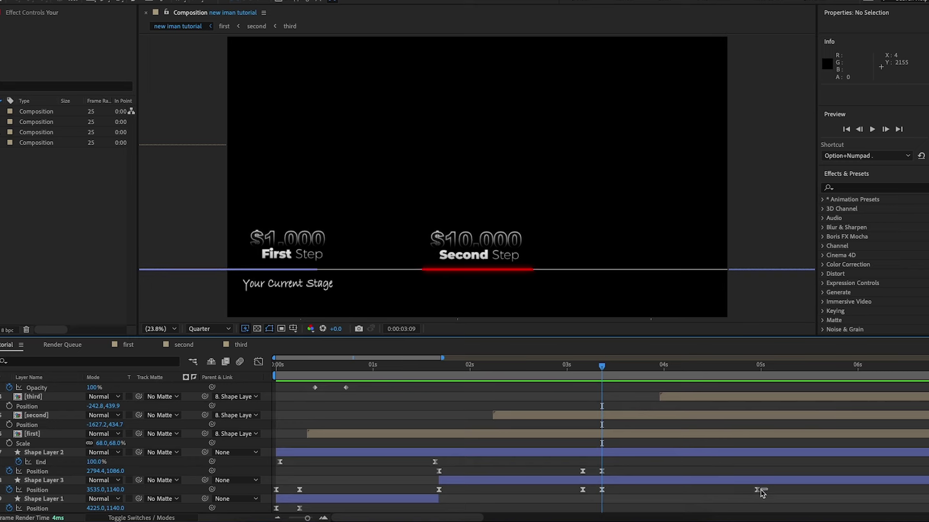
shift+click(602, 490)
drag(602, 492, 712, 472)
scroll(644, 436, up, 3)
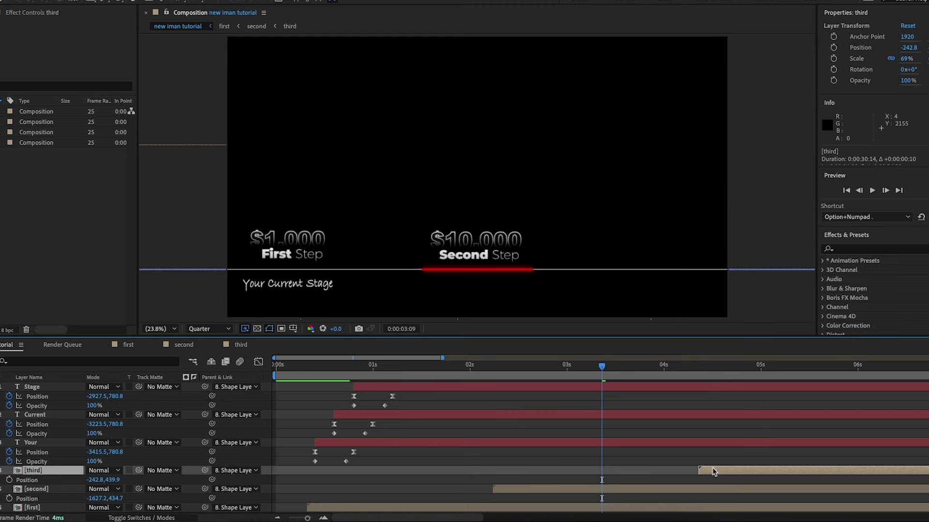
drag(602, 370, 509, 370)
key(space)
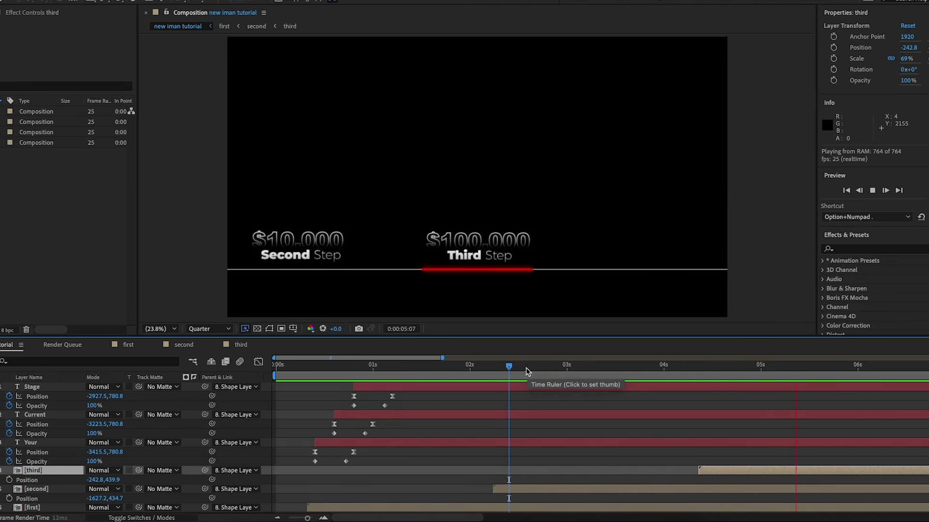
drag(442, 358, 928, 358)
key(space)
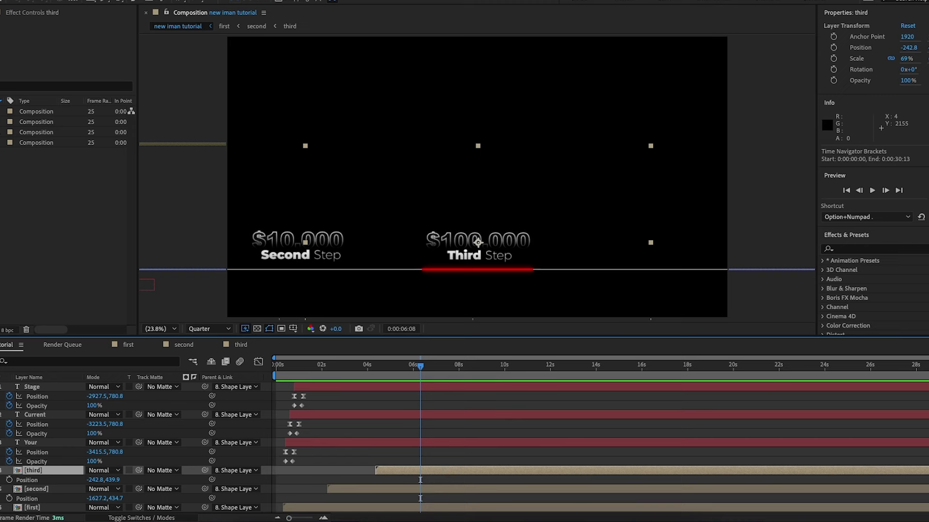
Create a new composition named "iman" with the UHD (4K) 3840x2160, 25 fps preset.
click(254, 11)
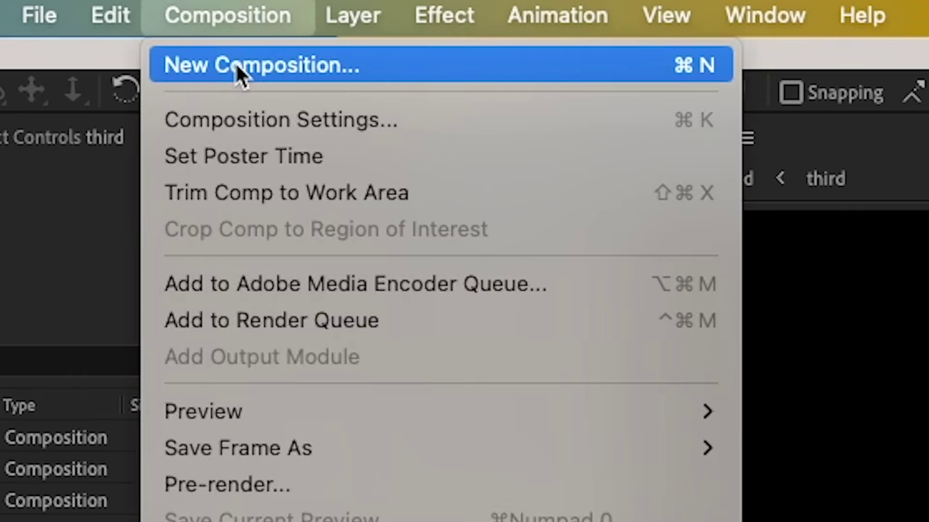
click(237, 65)
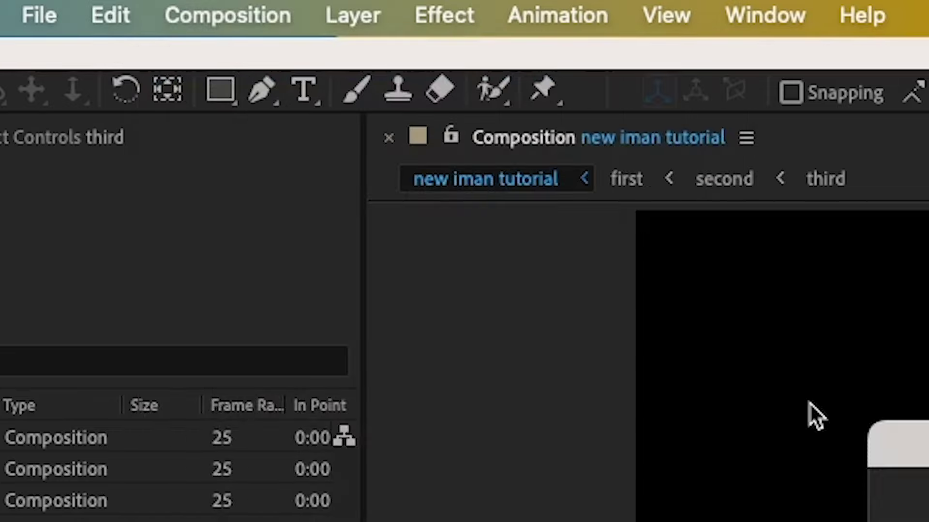
text(iman)
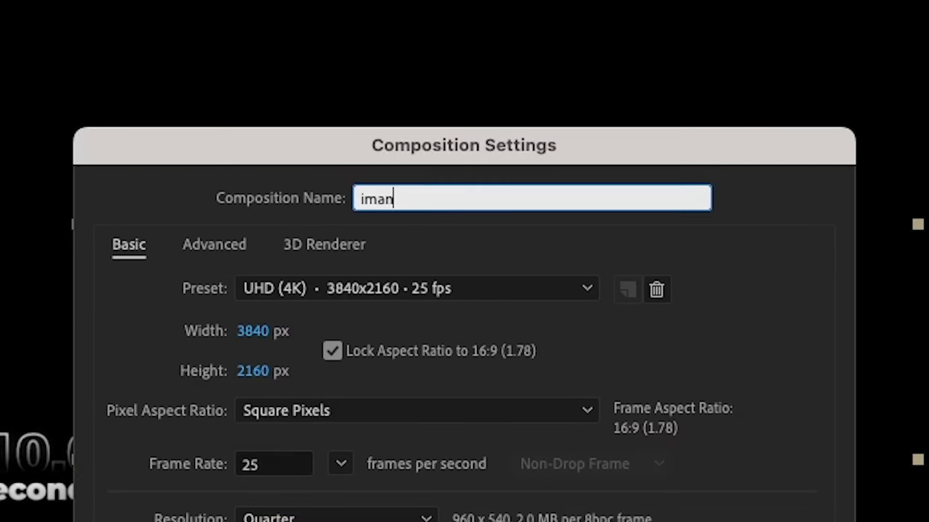
key(Return)
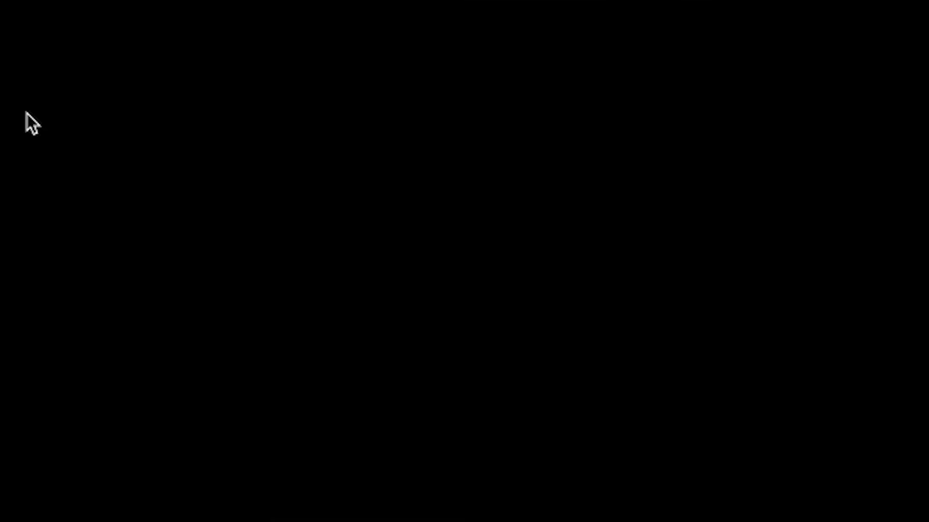
Import the screenshot PNG, add it to the iman composition, and scale it to 226% to fill the frame.
double_click(54, 248)
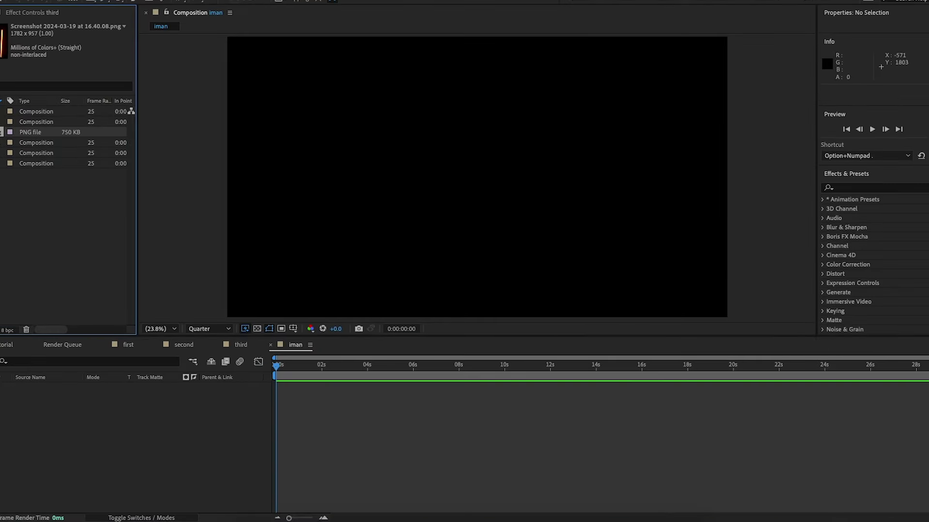
key(super+slash)
key(s)
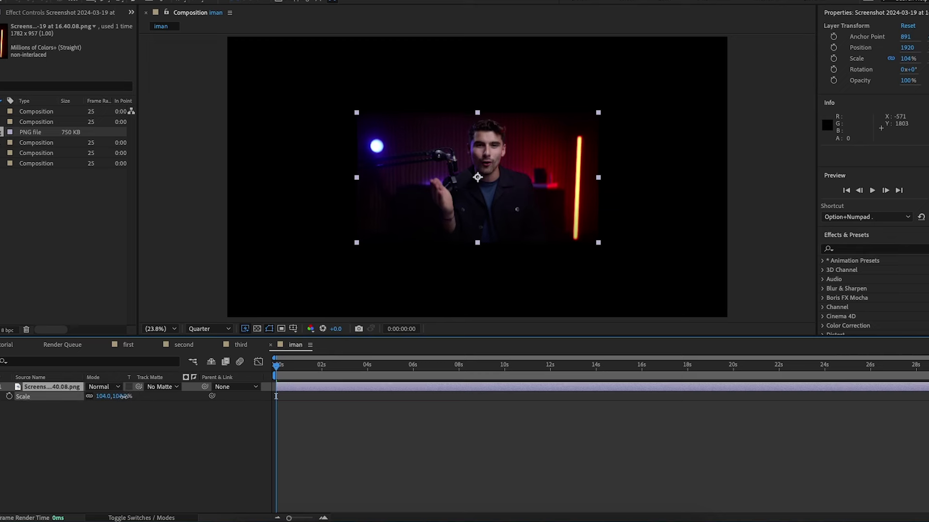
drag(114, 396, 191, 400)
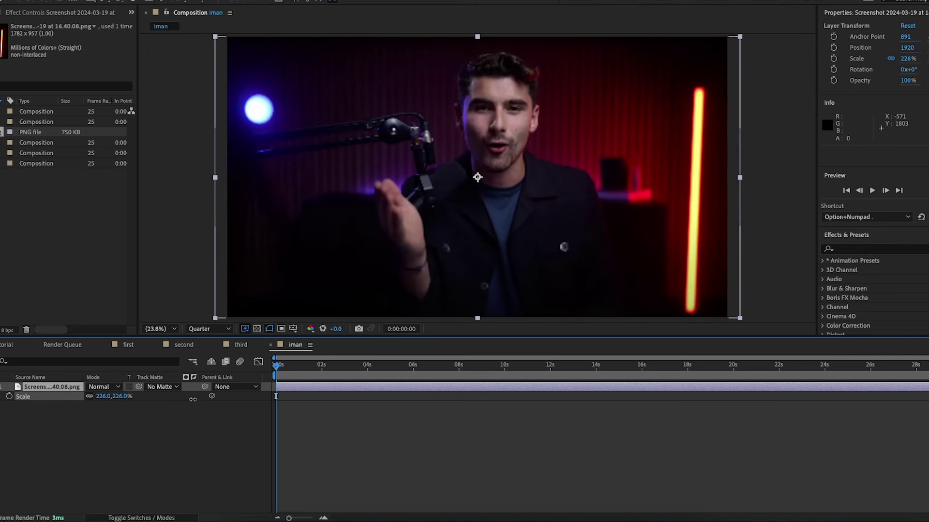
Set the preview resolution to Full, preview the iman composition, and return the playhead to the start.
click(161, 429)
click(208, 329)
click(203, 350)
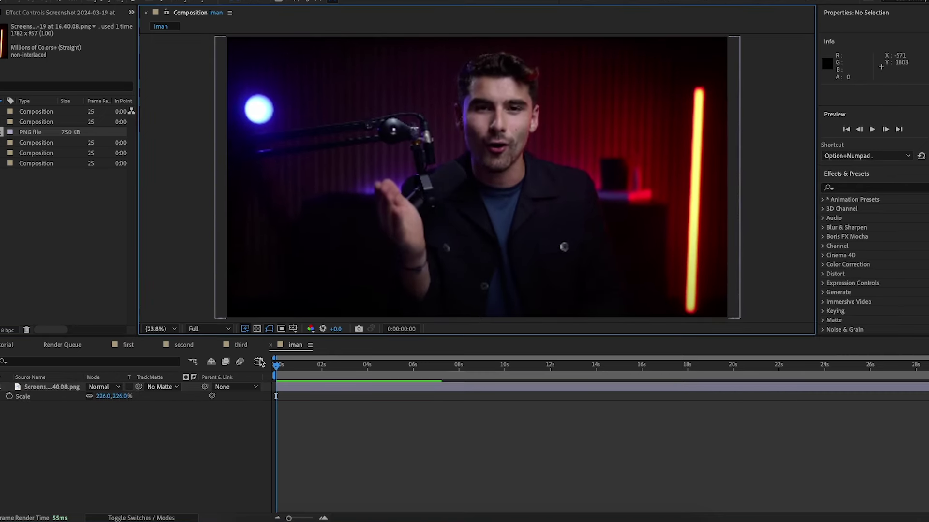
key(space)
key(space)
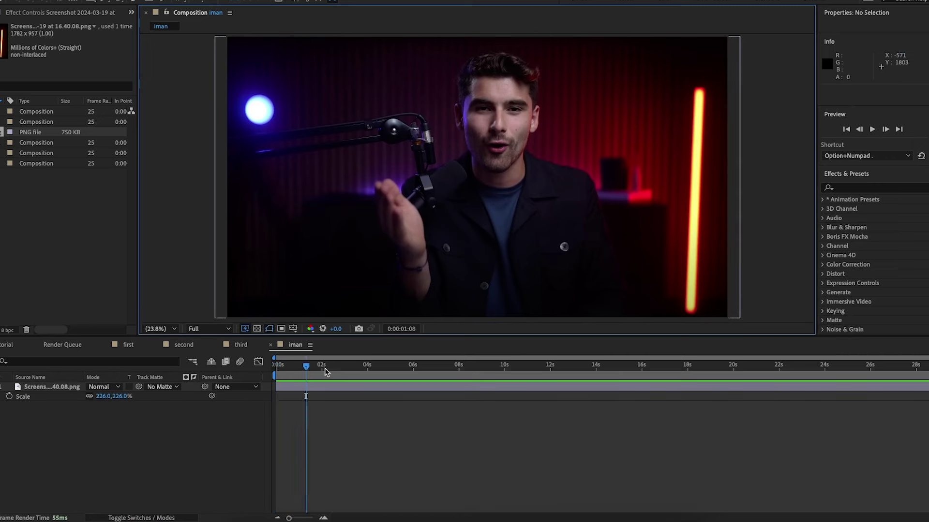
drag(314, 369, 187, 369)
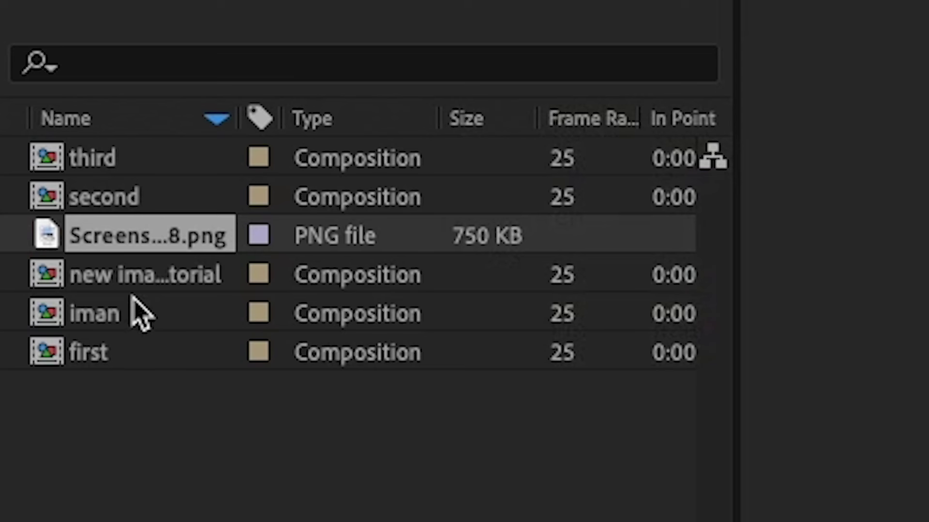
Place the "new iman tutorial" composition above the screenshot layer, lower it to Position 1920, 1112, and preview the overlay.
click(2, 143)
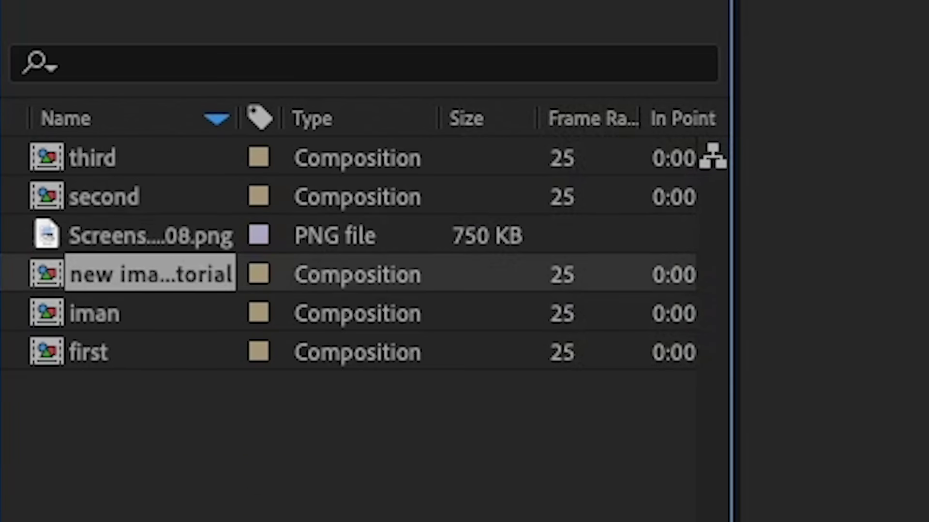
drag(150, 275, 56, 386)
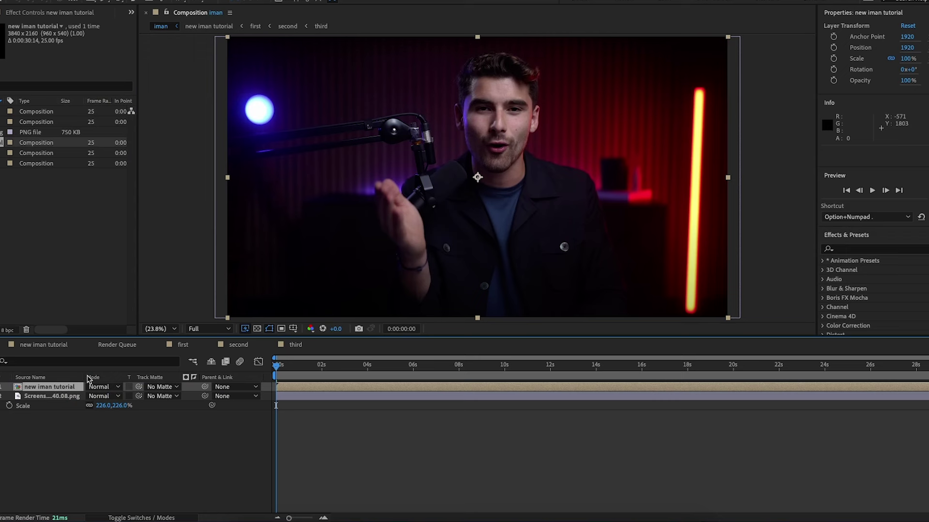
key(space)
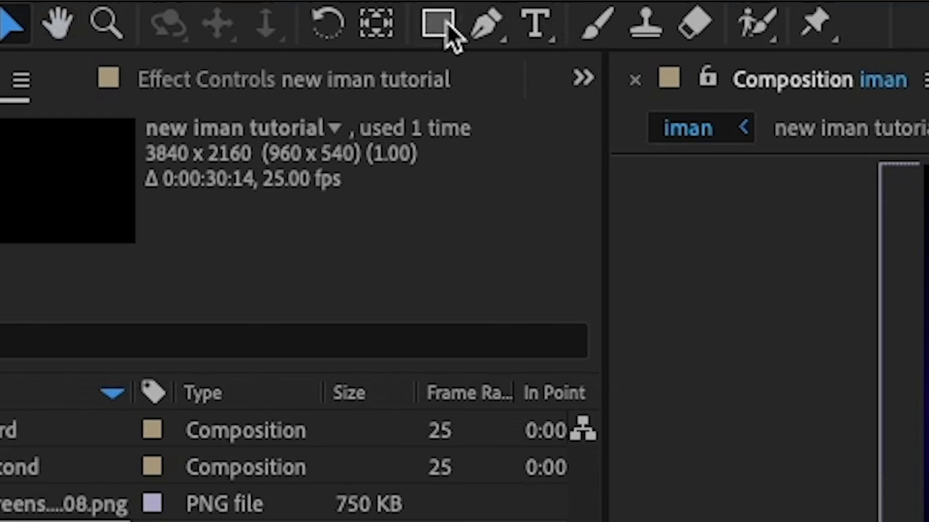
Draw a black rectangle across the full width of the frame's lower third and reduce its 18 px stroke until none shows.
click(91, 1)
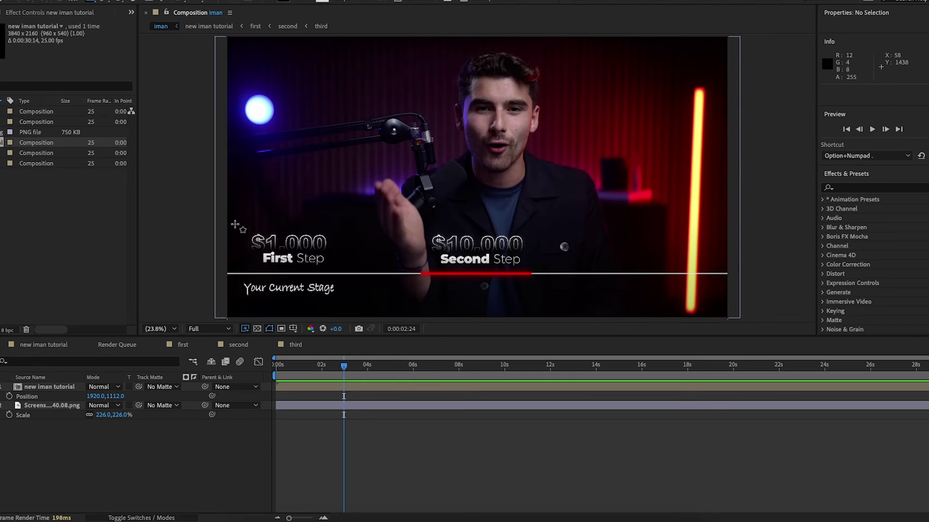
mouse_move(219, 227)
mouse_down()
mouse_move(606, 283)
mouse_move(740, 328)
mouse_up()
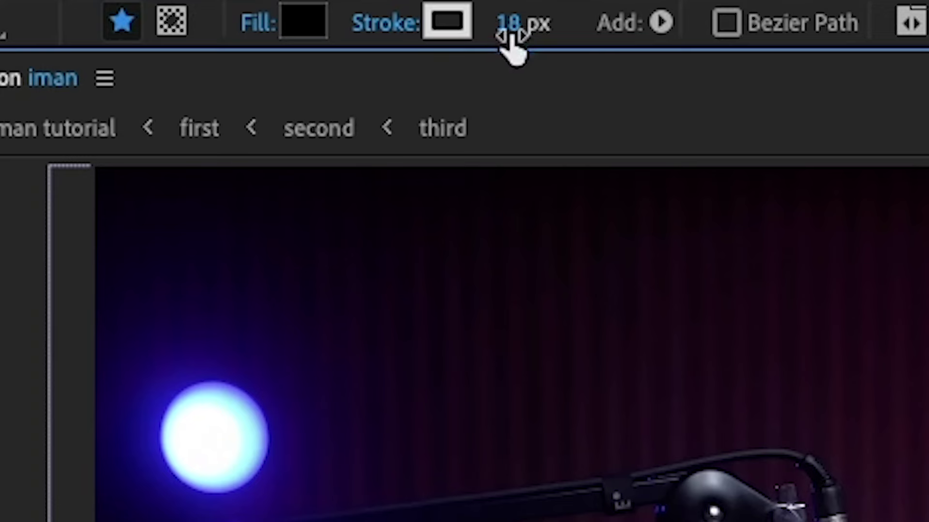
drag(513, 49, 474, 48)
scroll(846, 198, down, 5)
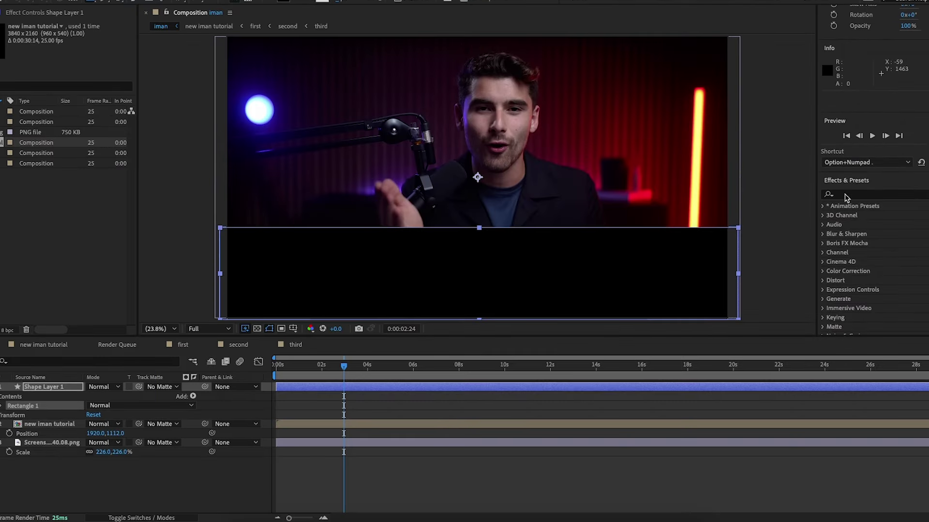
Apply Fast Box Blur to the black rectangle's shape layer with a Blur Radius of 432.
click(846, 194)
text(fast)
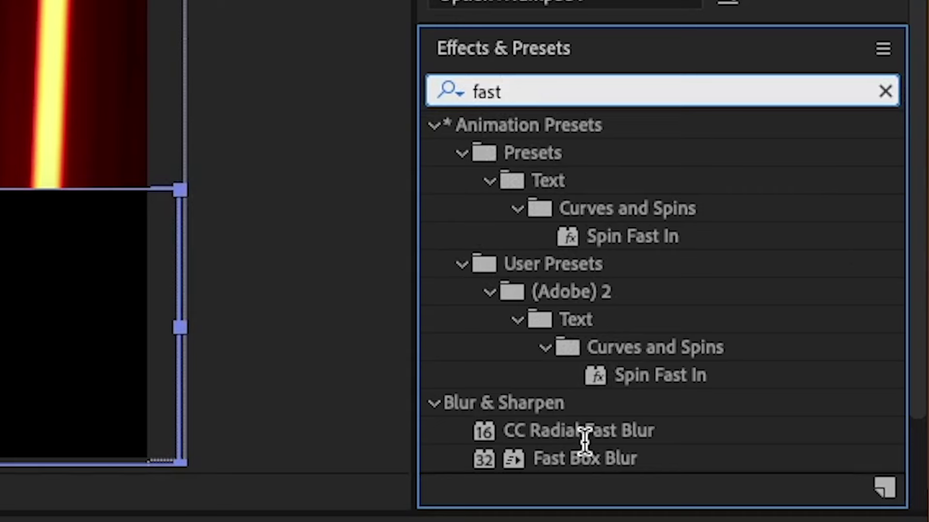
drag(584, 457, 59, 389)
drag(38, 44, 90, 50)
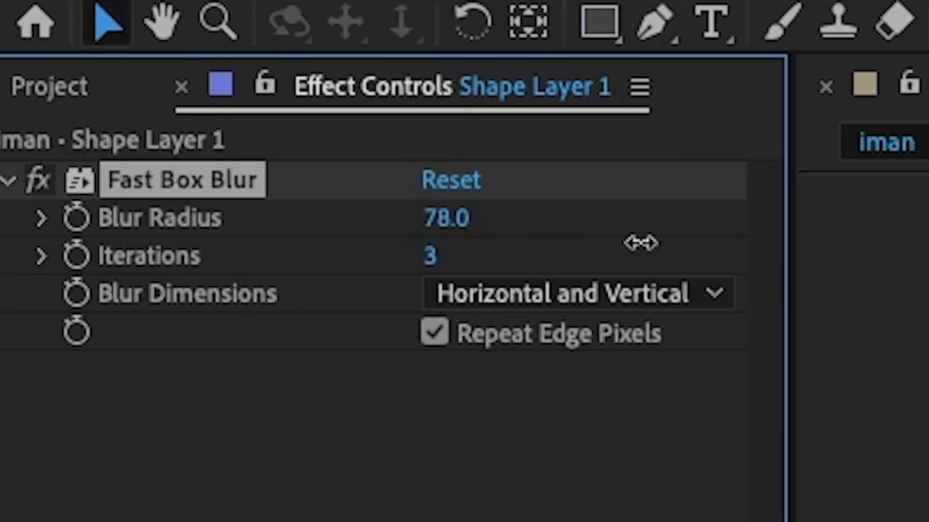
drag(641, 243, 928, 266)
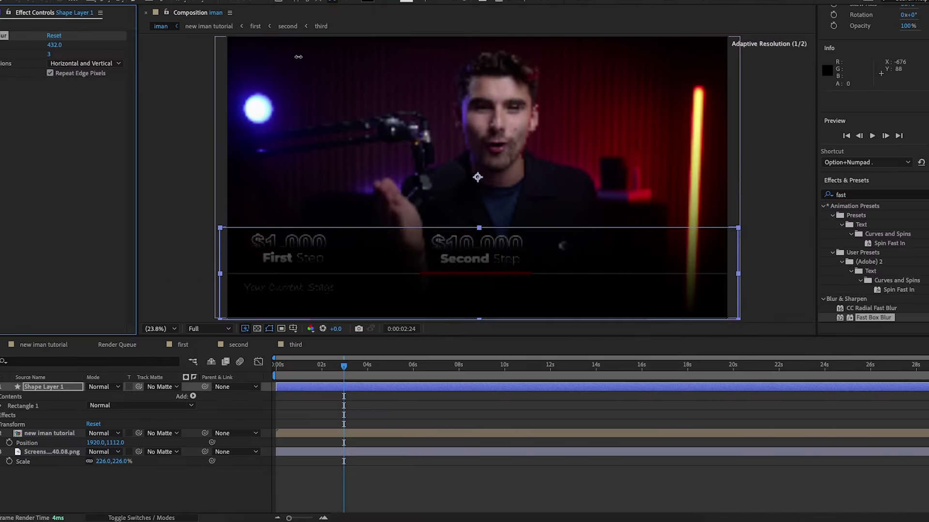
Place the shape layer beneath the "new iman tutorial" layer, delay that composition's start by 22 frames, and return the playhead to the start.
drag(43, 387, 35, 447)
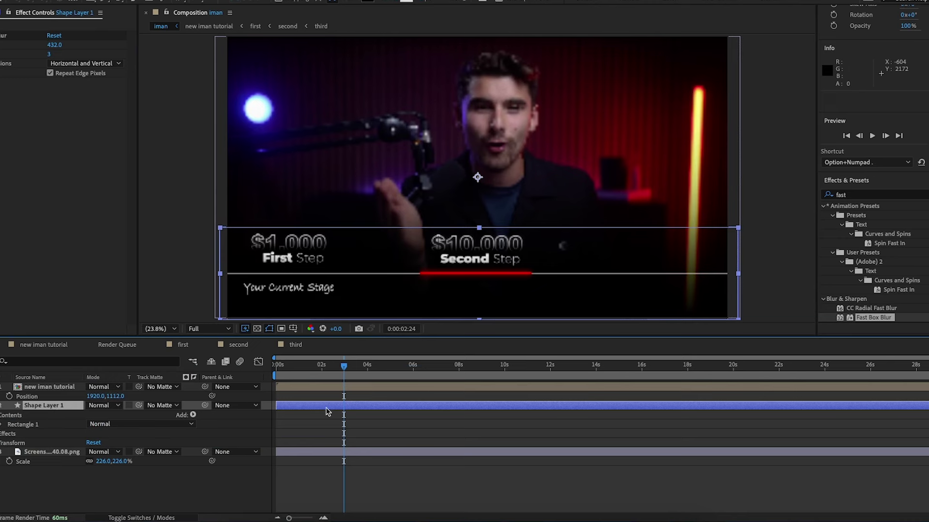
drag(308, 387, 328, 387)
drag(339, 367, 237, 371)
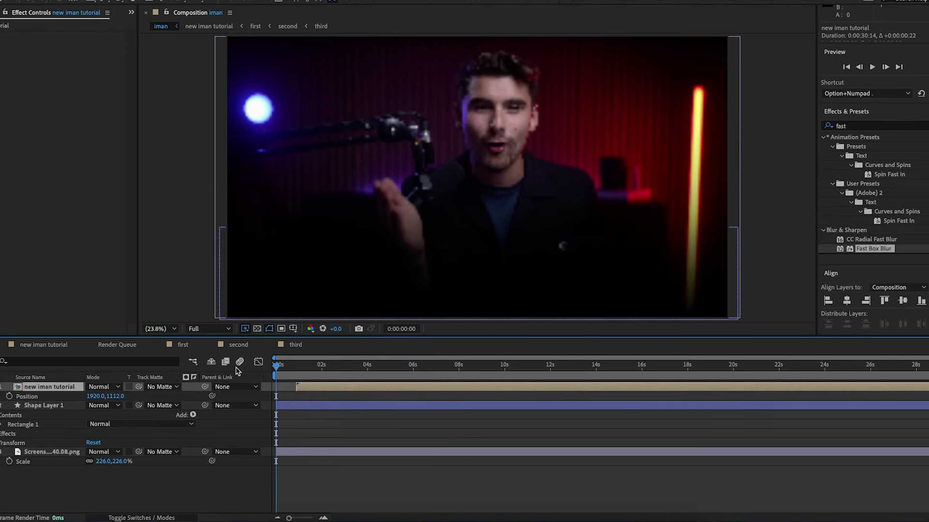
Keyframe the shape layer's Opacity at 0% at the start of the composition and preview it.
click(58, 407)
key(t)
click(9, 415)
drag(92, 415, 45, 412)
key(space)
key(space)
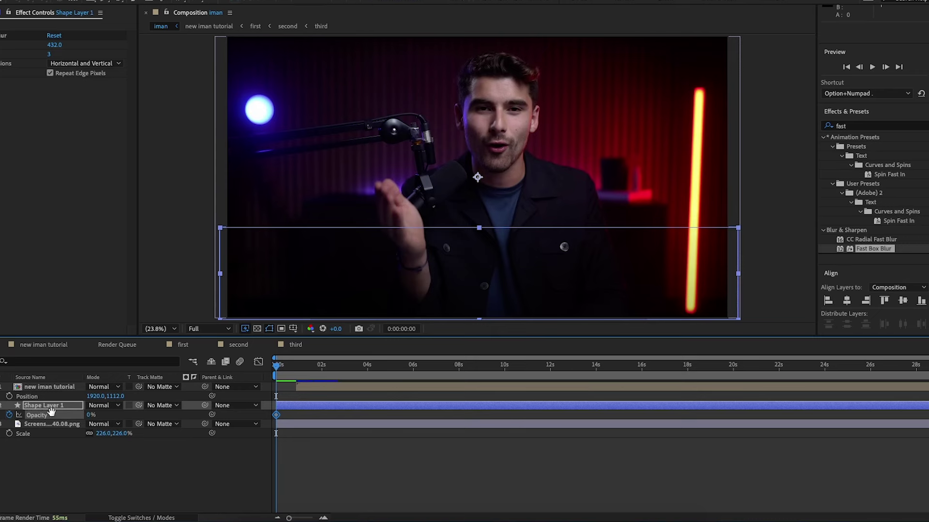
Add a second Opacity keyframe for the shape layer at 0:00:19, trying 70% and 80% before settling on 100%, and preview the fade.
key(space)
click(95, 415)
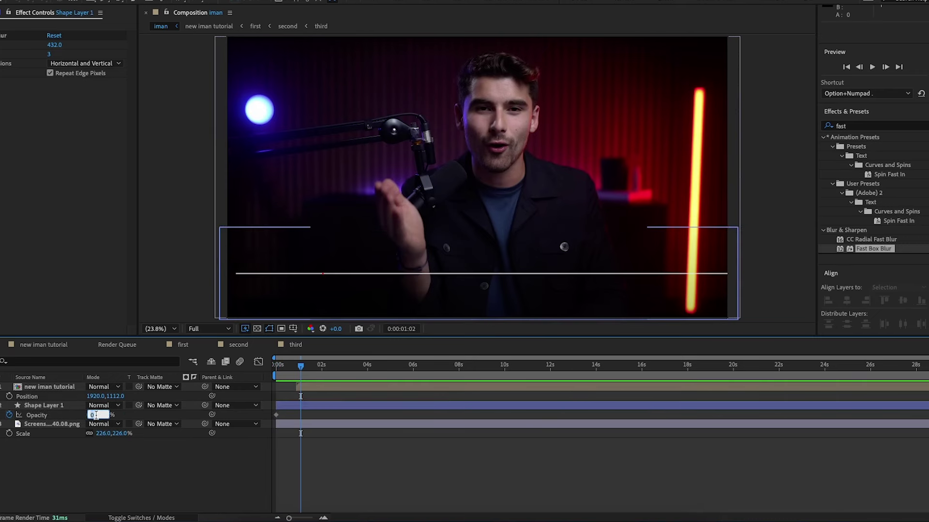
text(70)
key(Return)
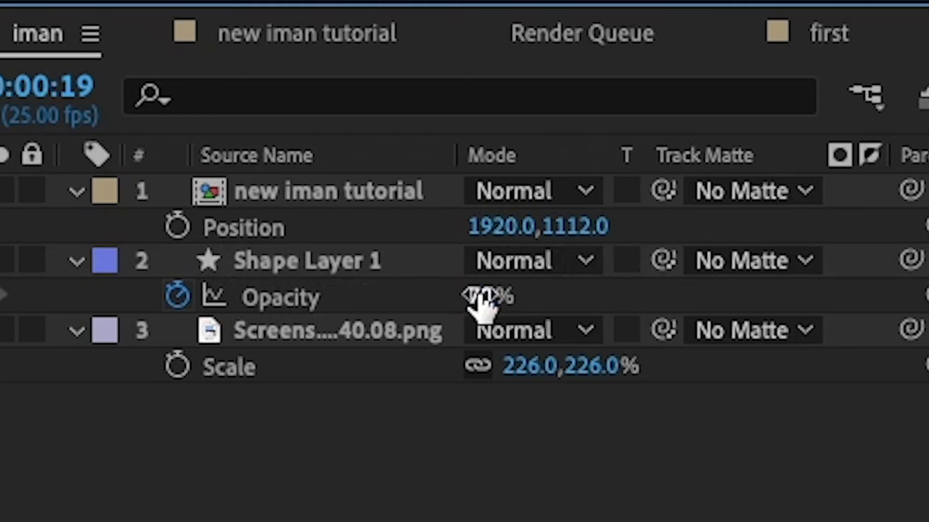
click(90, 414)
text(80)
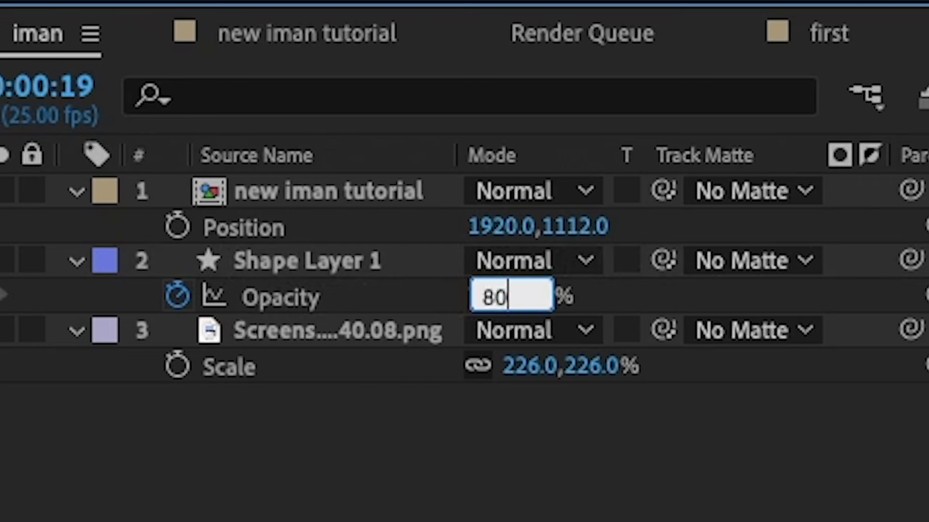
key(Return)
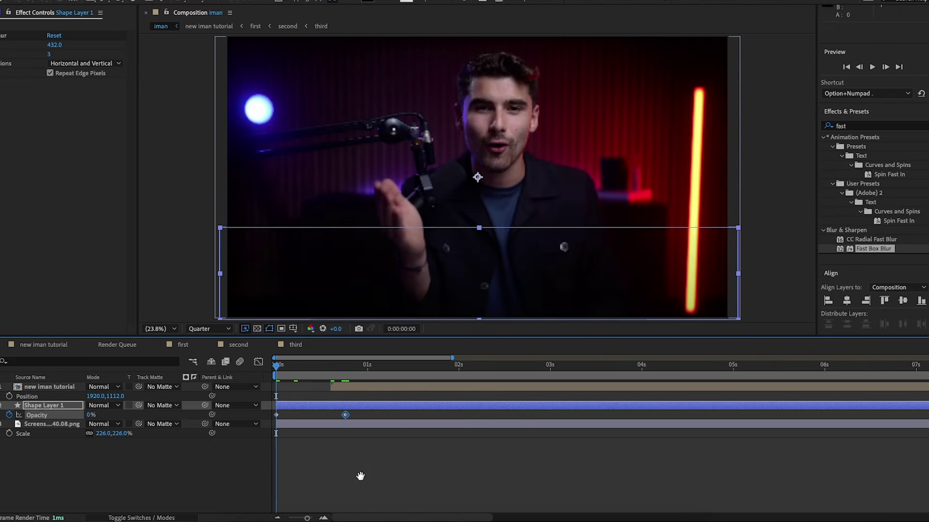
key(space)
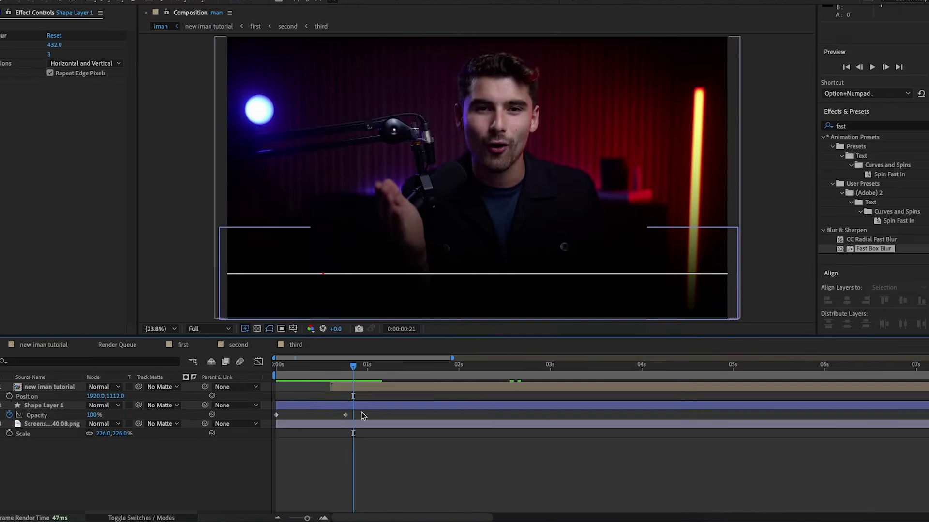
Apply Easy Ease to both Opacity keyframes of the shape layer and preview the composition from the start.
drag(363, 416, 268, 408)
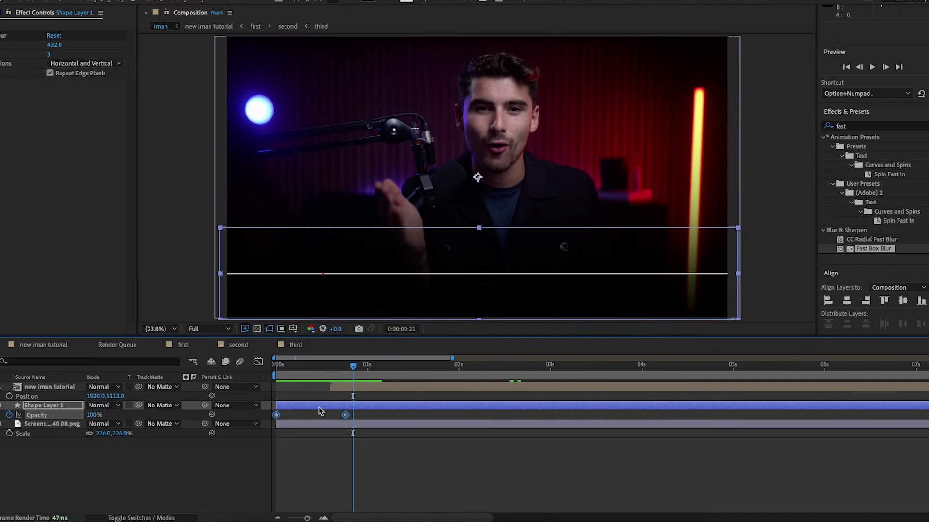
key(F9)
drag(353, 368, 276, 368)
key(space)
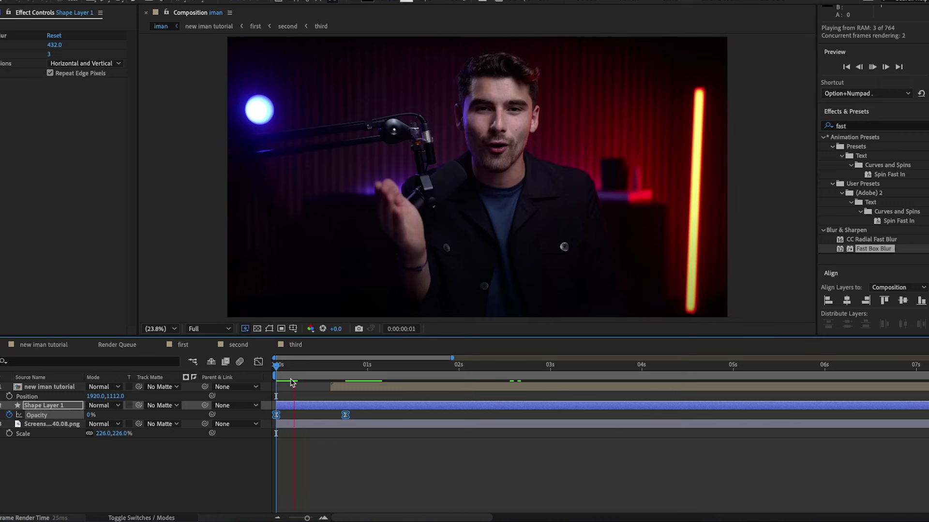
key(space)
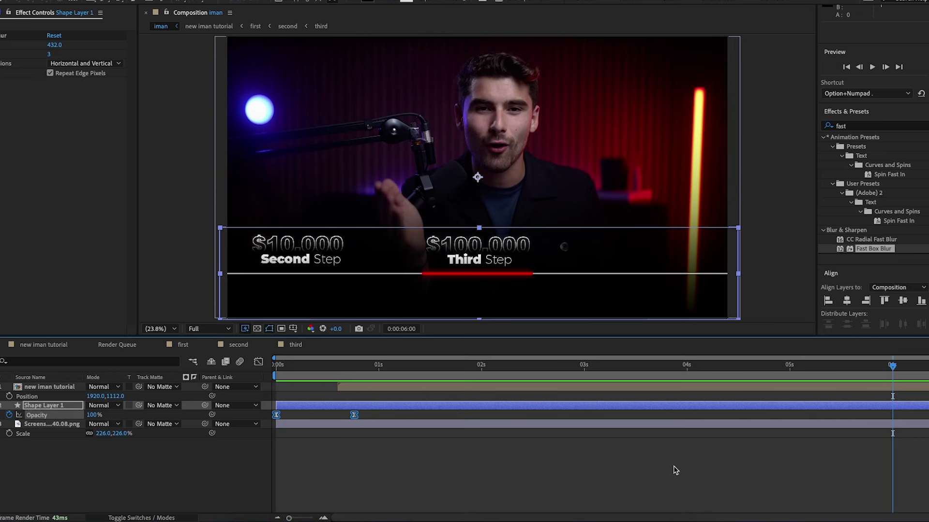
Shift the "new iman tutorial" layer earlier until it starts at 0:00, previewing the overlay's timing.
drag(883, 365, 254, 363)
drag(368, 387, 329, 388)
key(space)
key(space)
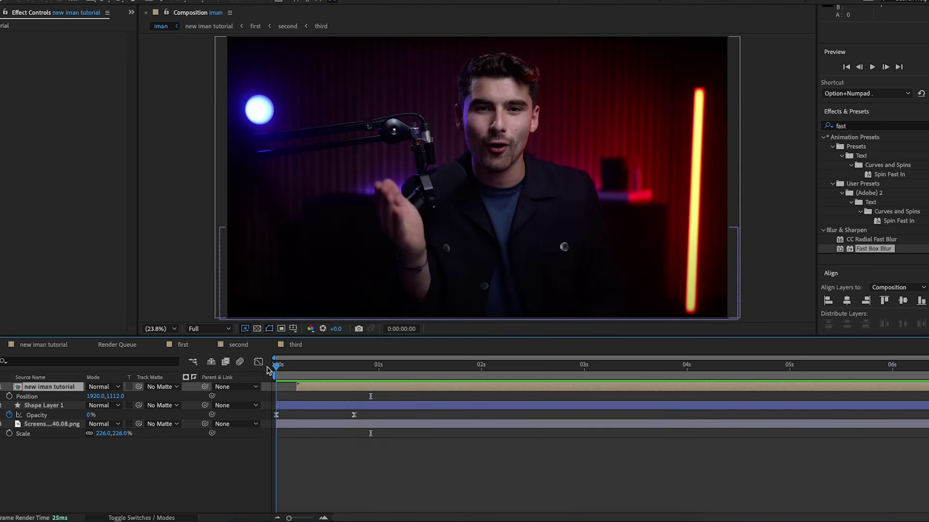
key(space)
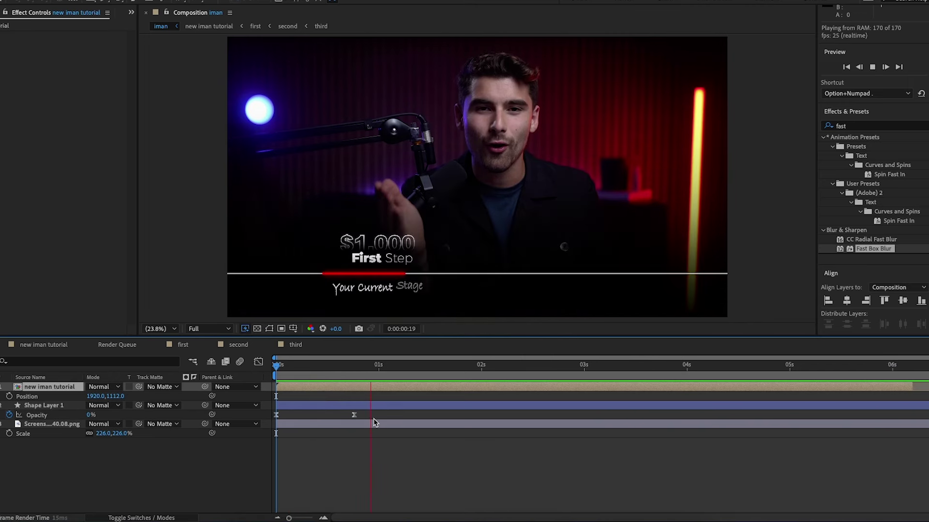
key(space)
Lower the shape layer's Fast Box Blur radius to 406.
click(58, 406)
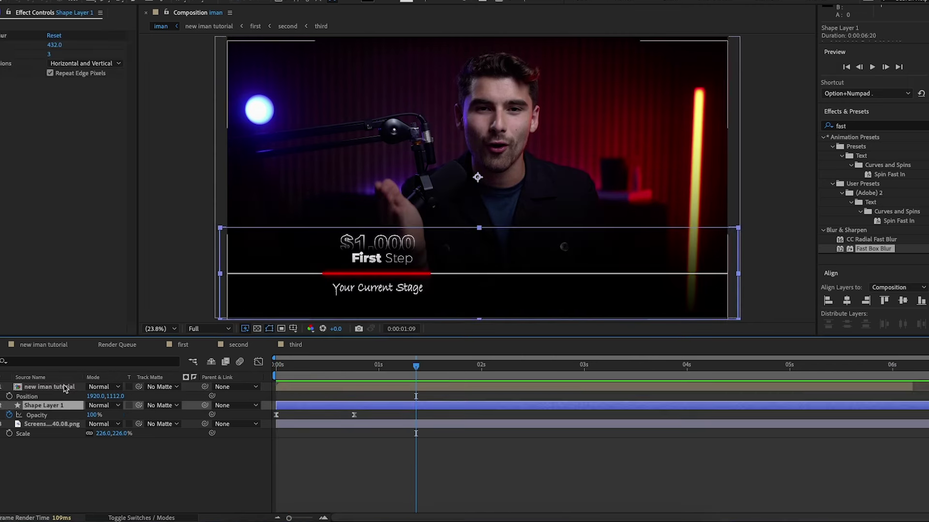
drag(55, 45, 0, 82)
drag(79, 286, 553, 187)
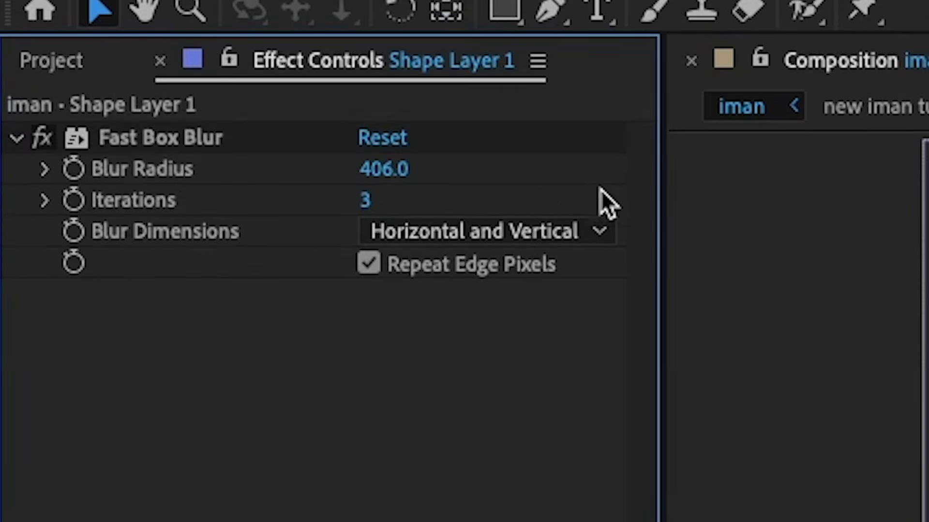